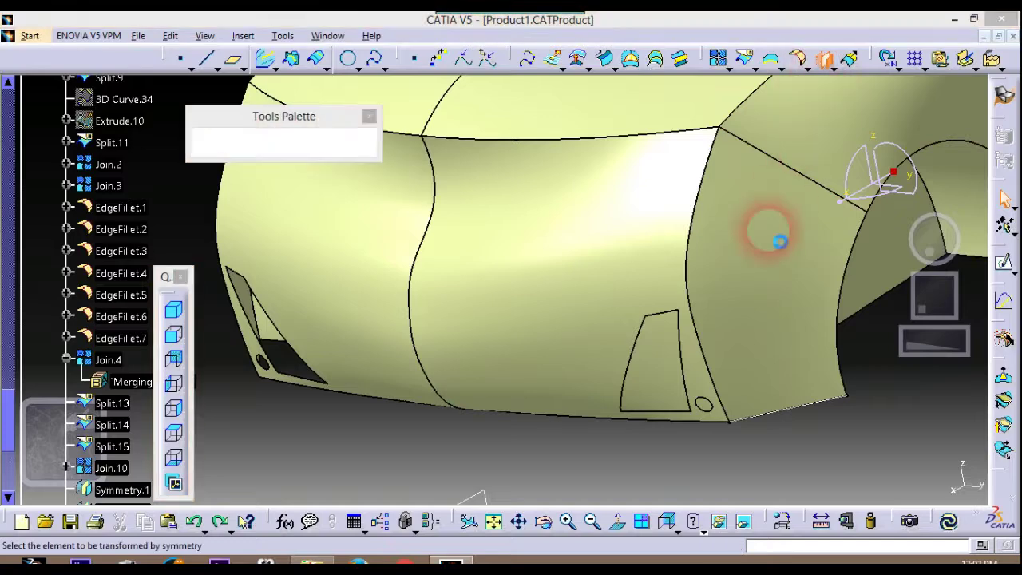
# Mirror the trapezoidal headlight surface Near.1 on the front fascia about the zx plane
pyautogui.click(670, 368)
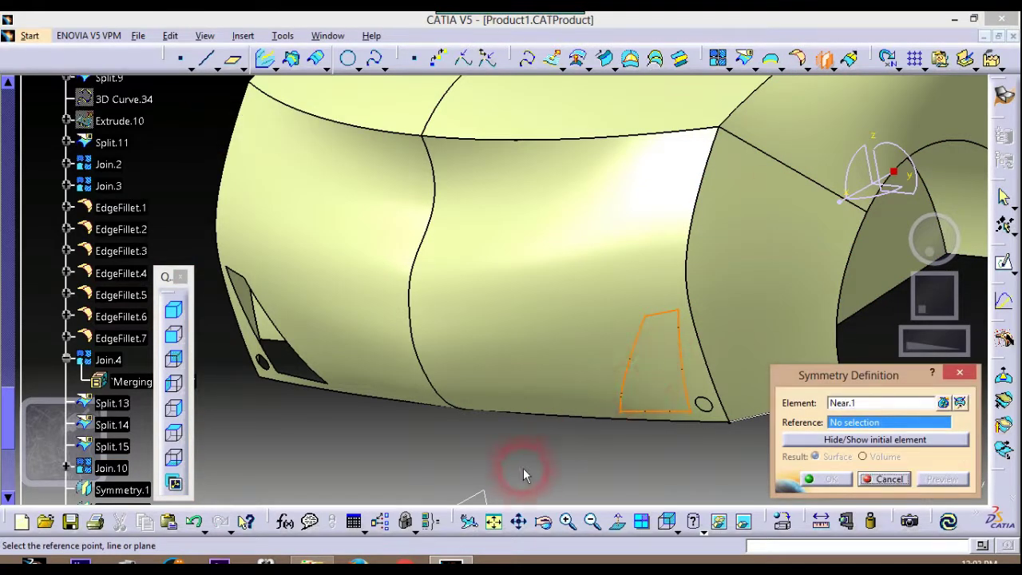
pyautogui.click(488, 502)
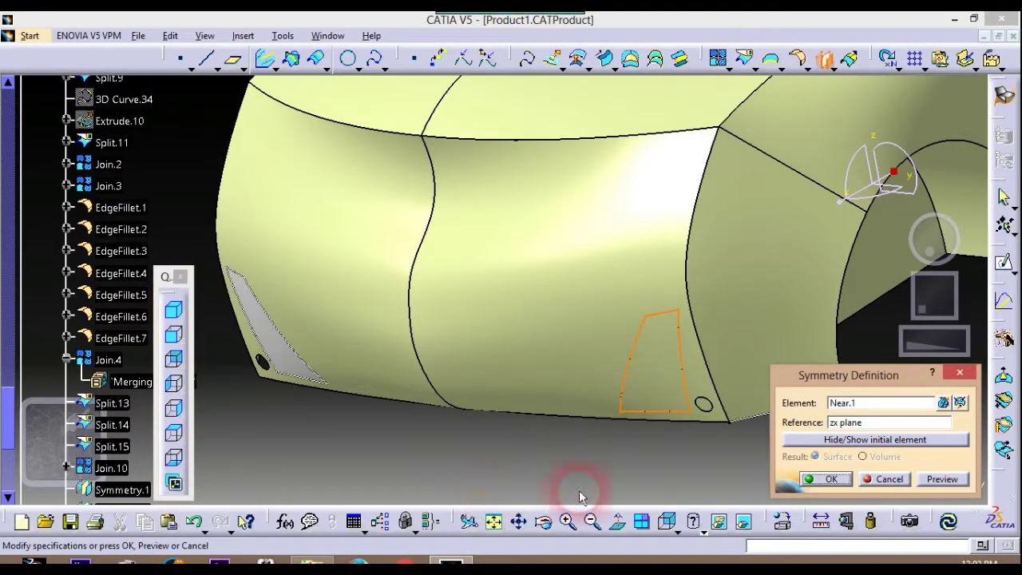
pyautogui.click(822, 479)
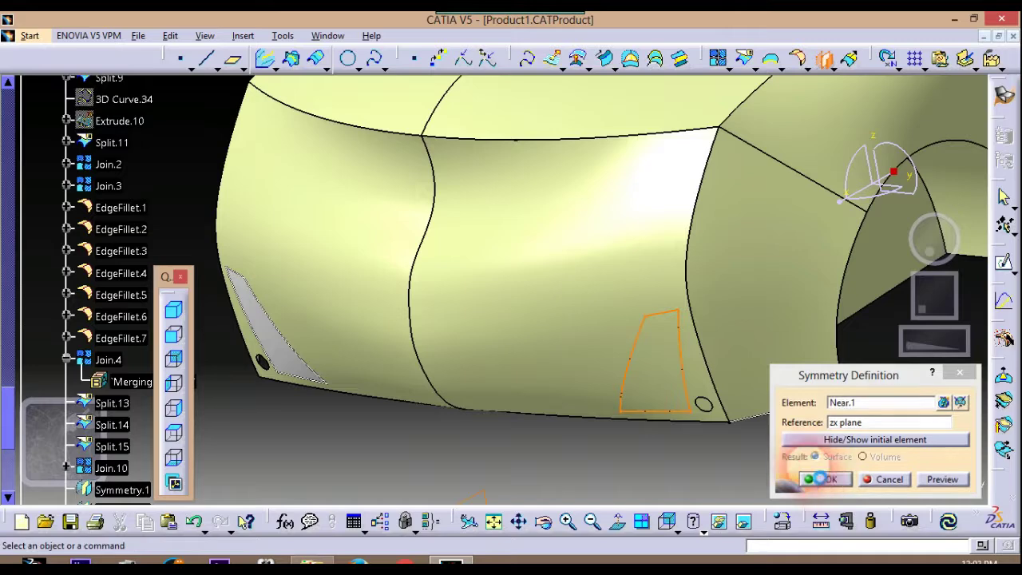
# Mirror the small circular edge of Split.6 beside the headlight about the zx plane
pyautogui.click(826, 60)
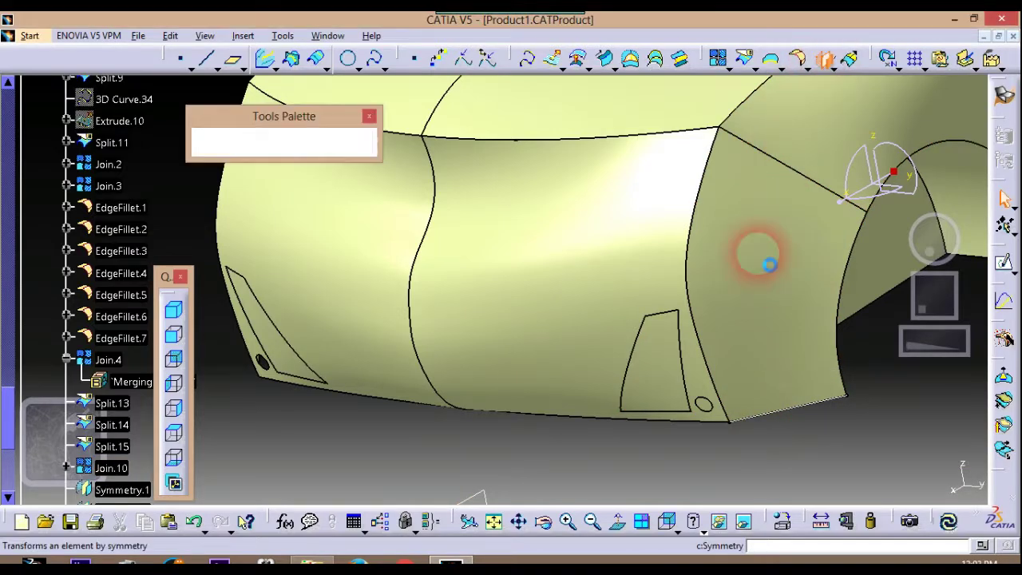
pyautogui.click(716, 415)
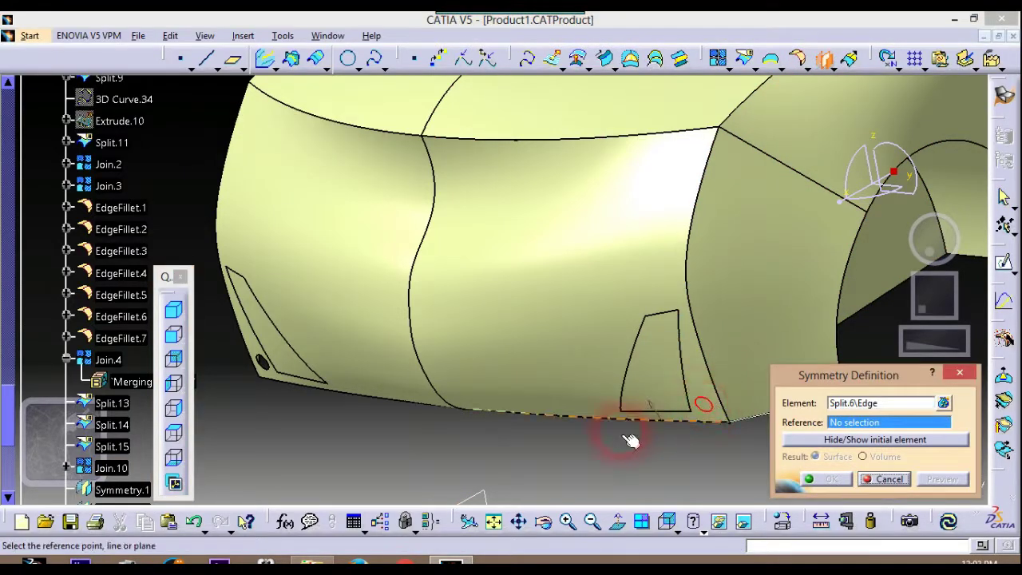
pyautogui.click(482, 491)
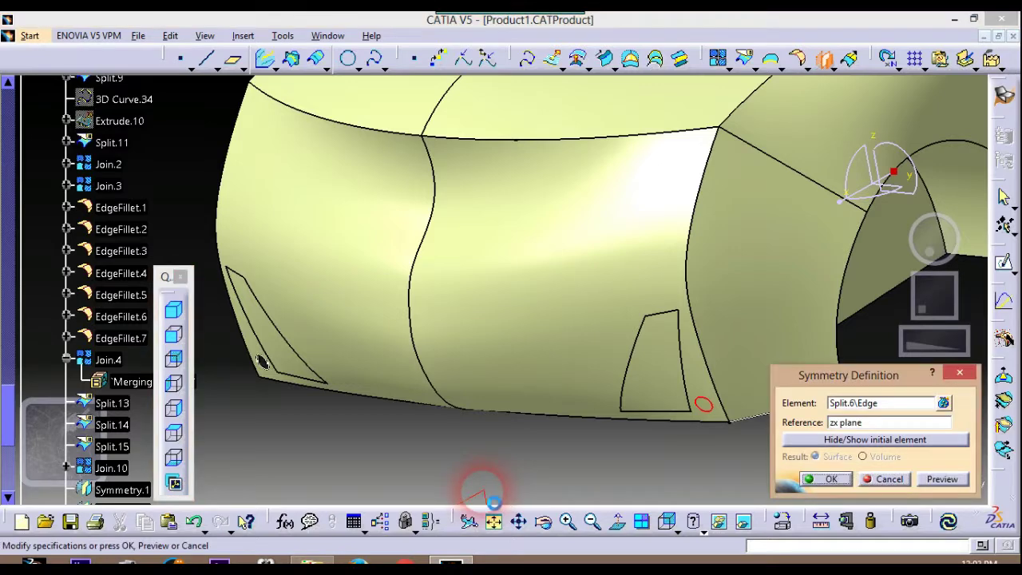
pyautogui.click(829, 480)
# Delete the mirrored circular edge, Symmetry.14
pyautogui.moveTo(375, 449); pyautogui.dragTo(407, 361, button='middle')
pyautogui.scroll(-10, 402, 359)
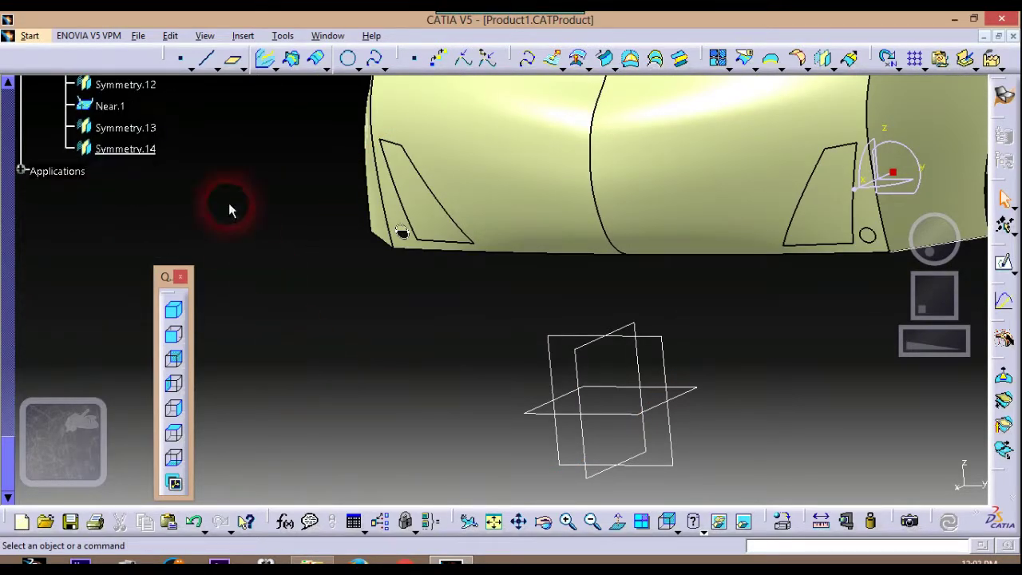
pyautogui.doubleClick(154, 154)
pyautogui.moveTo(455, 325); pyautogui.dragTo(410, 325, button='middle')
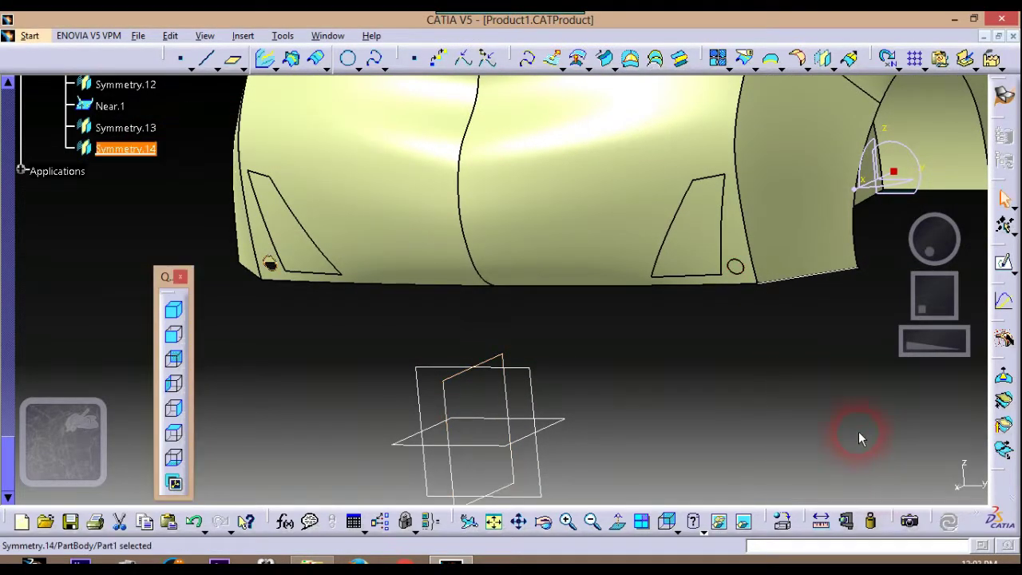
pyautogui.click(685, 387)
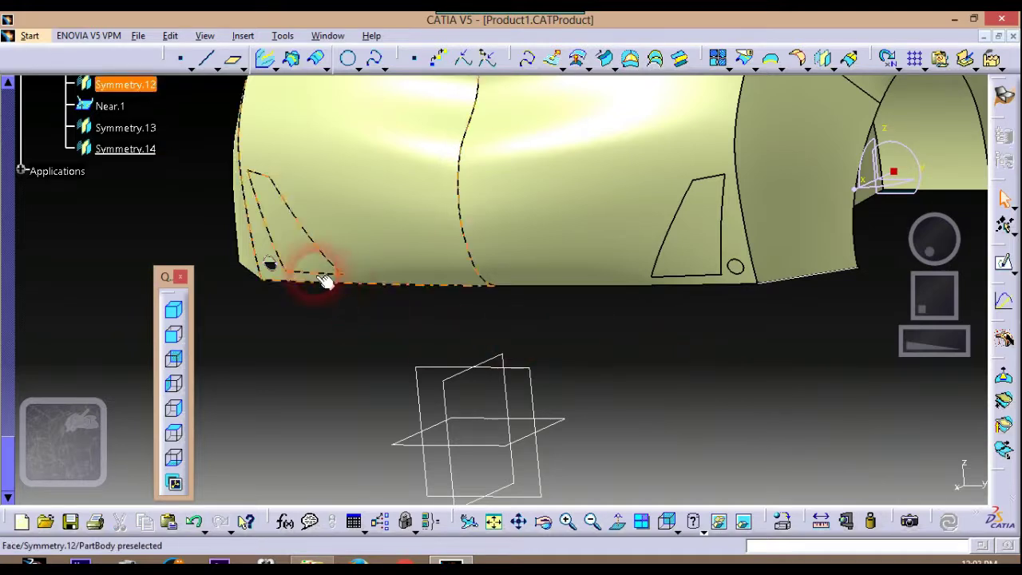
pyautogui.click(160, 151)
pyautogui.rightClick(160, 152)
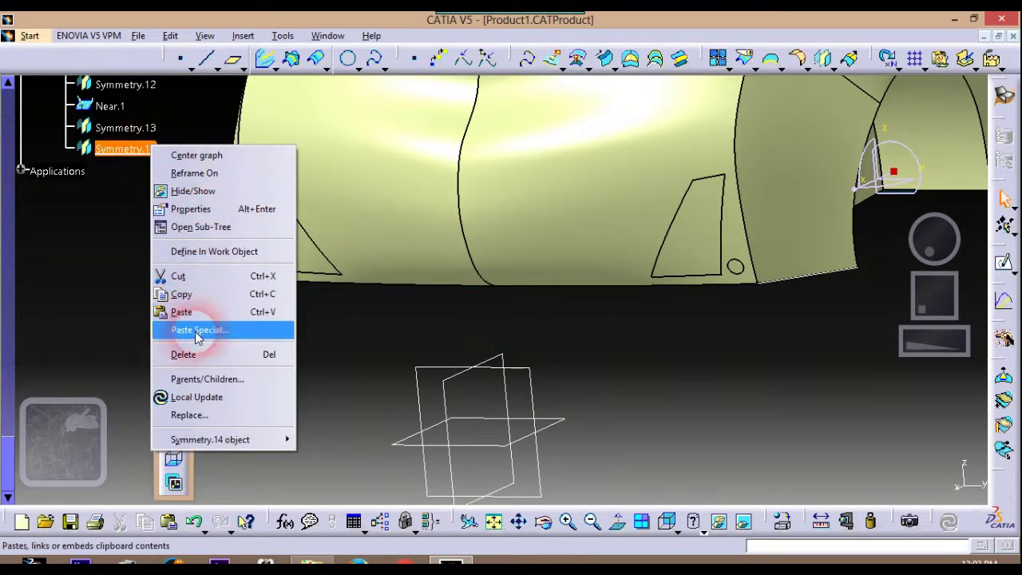
pyautogui.click(449, 364)
pyautogui.click(800, 452)
# Mirror the front fascia surface Fill.4 about the zx plane
pyautogui.moveTo(703, 407); pyautogui.dragTo(801, 92, button='middle')
pyautogui.click(823, 59)
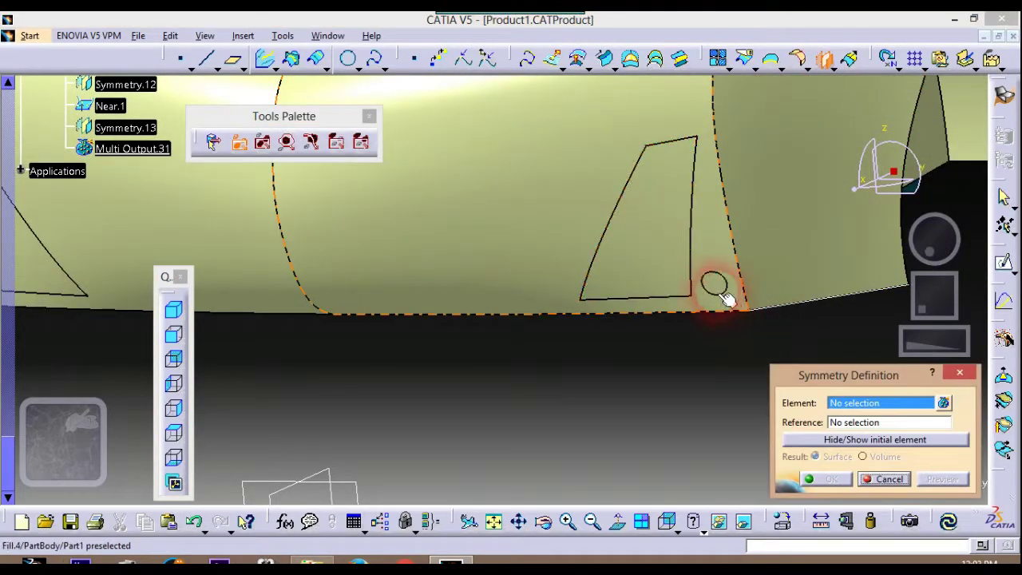
pyautogui.moveTo(723, 286); pyautogui.dragTo(703, 331, button='middle')
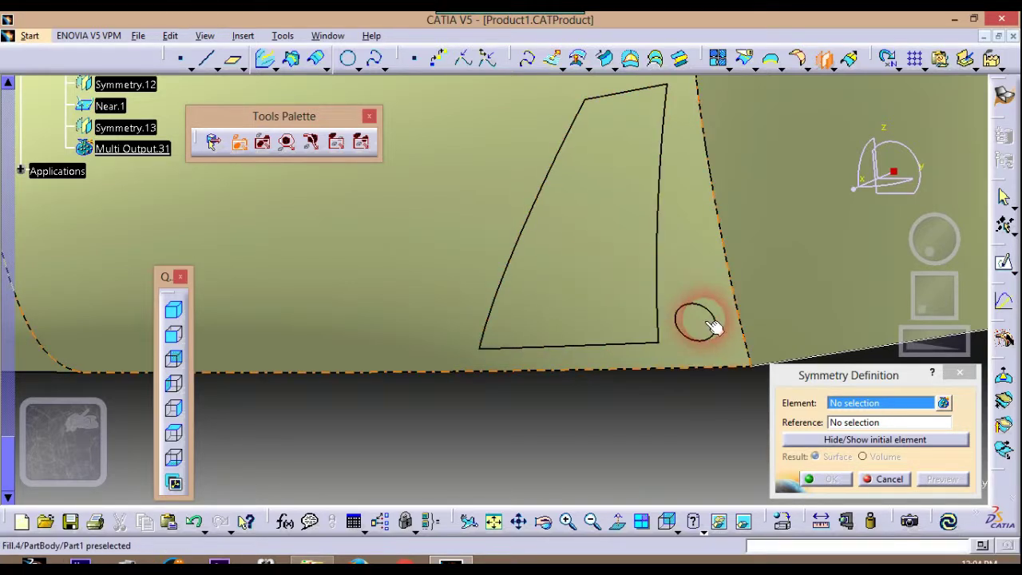
pyautogui.moveTo(672, 418); pyautogui.dragTo(671, 346, button='middle')
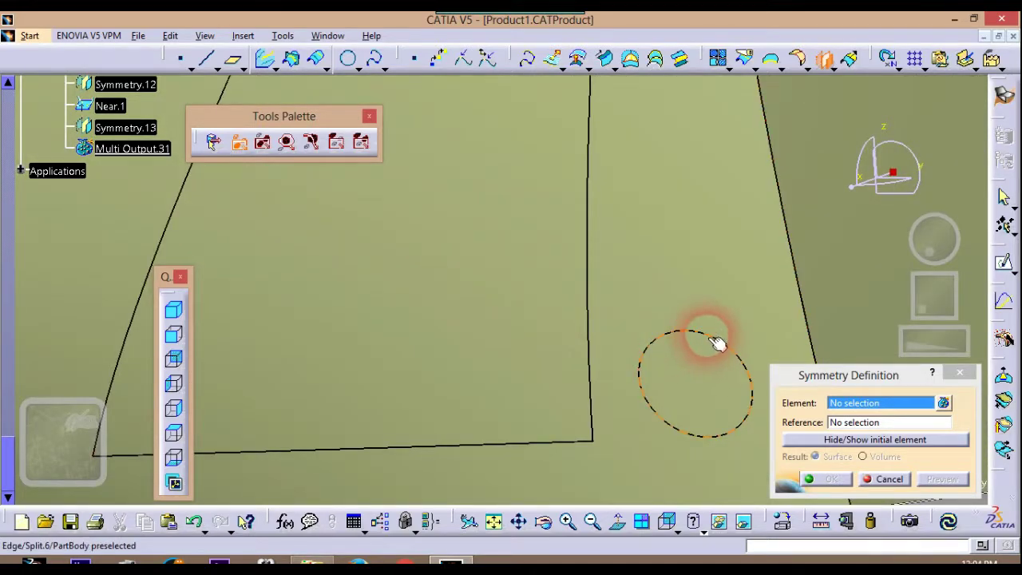
pyautogui.click(706, 393)
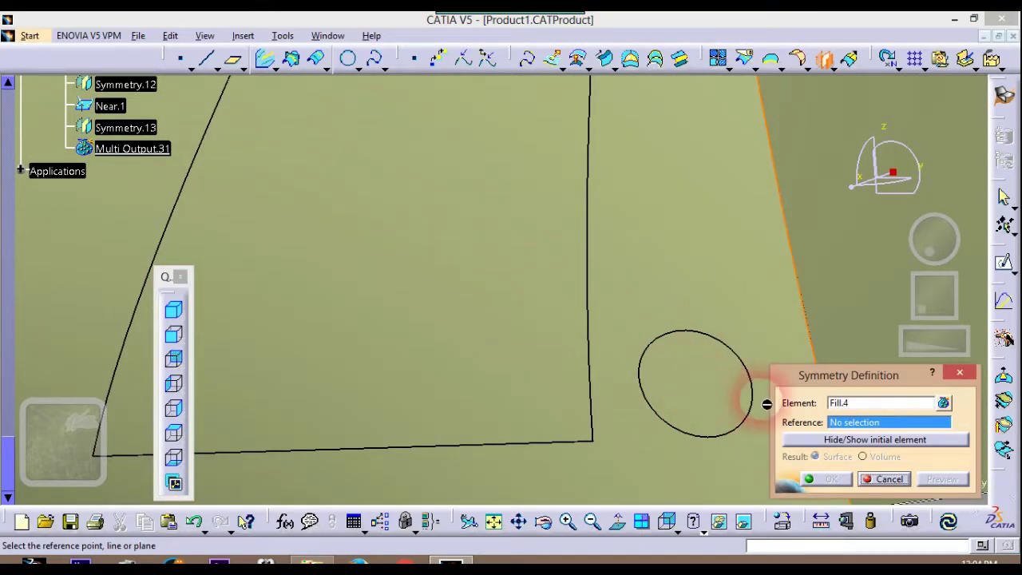
pyautogui.moveTo(619, 286); pyautogui.dragTo(716, 409, button='middle')
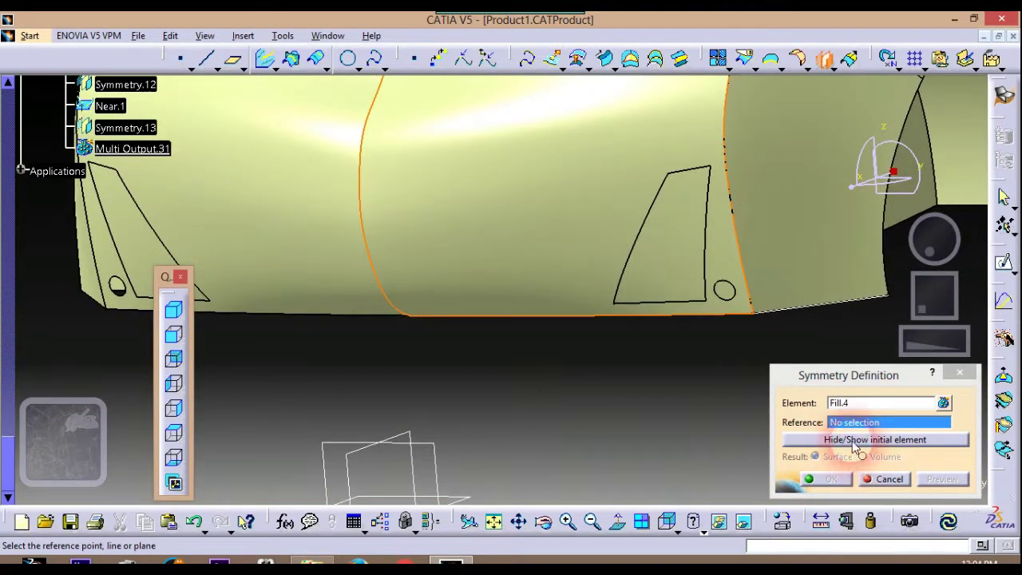
pyautogui.click(365, 459)
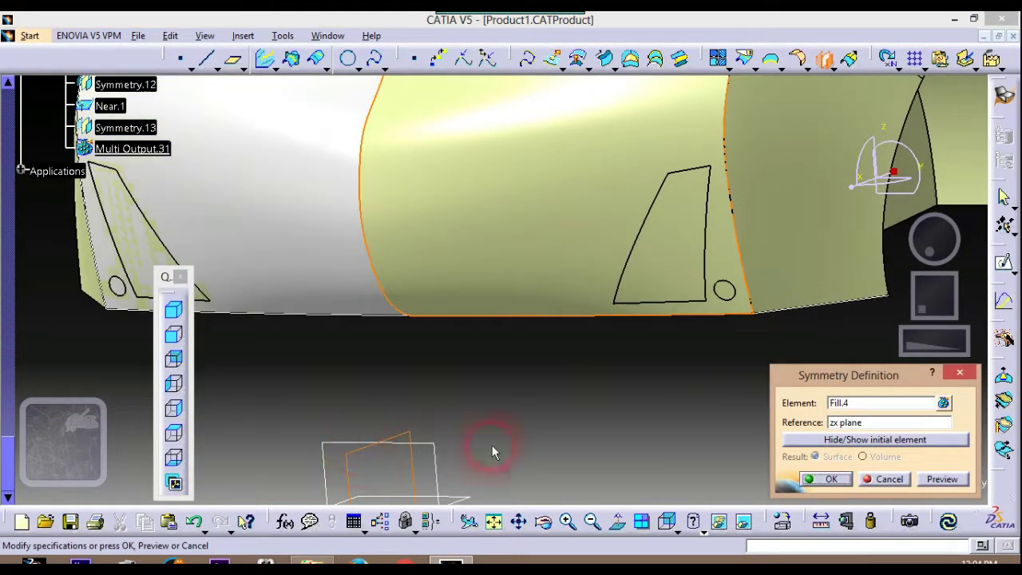
pyautogui.click(827, 480)
# Set the fill color of both trapezoidal headlight surfaces, Near.1 and Symmetry.13, to magenta
pyautogui.moveTo(407, 393); pyautogui.dragTo(593, 387, button='middle')
pyautogui.moveTo(573, 339); pyautogui.dragTo(586, 412, button='middle')
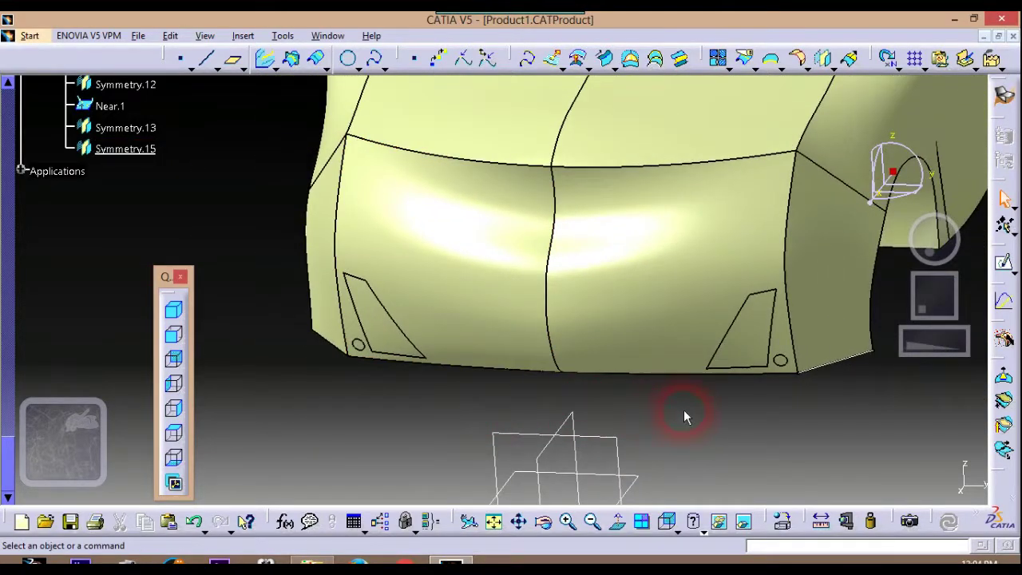
pyautogui.moveTo(796, 381); pyautogui.dragTo(754, 375, button='middle')
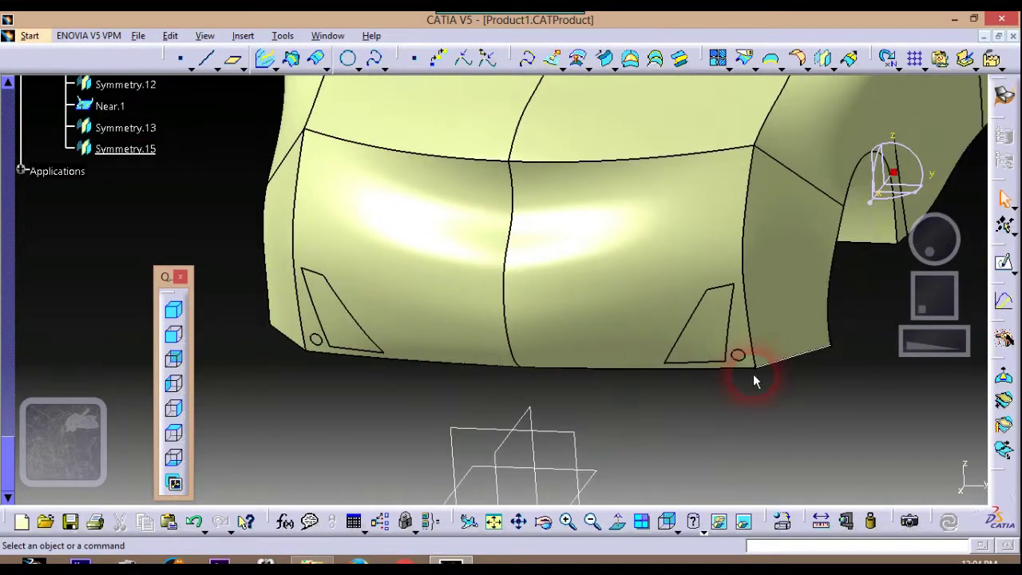
pyautogui.click(715, 329)
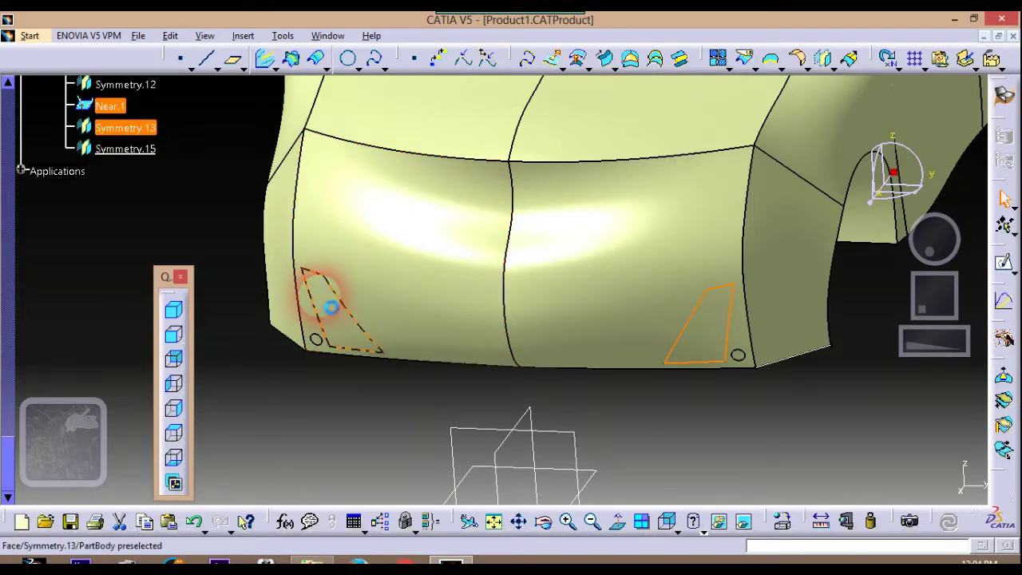
pyautogui.rightClick(348, 320)
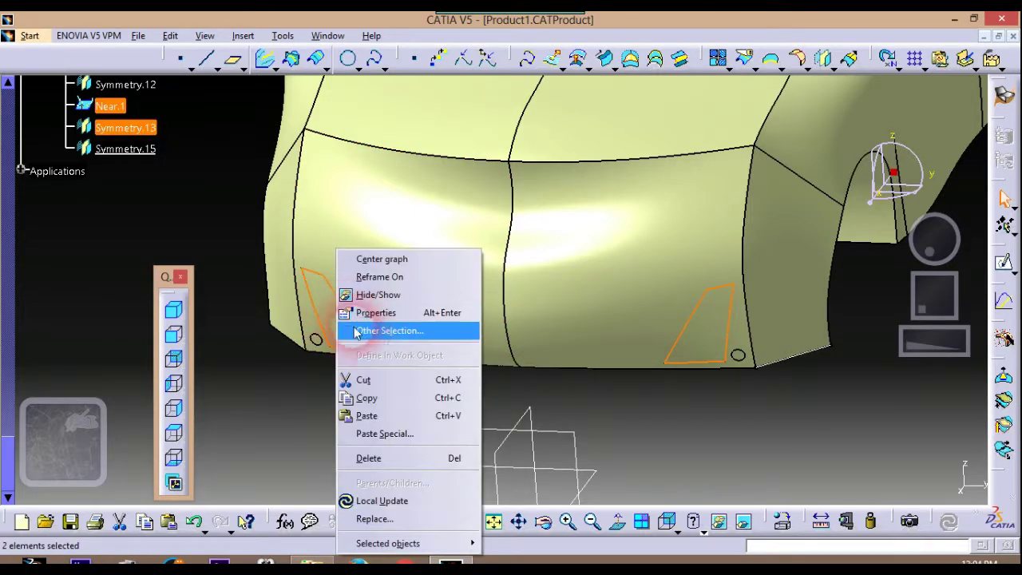
pyautogui.click(380, 312)
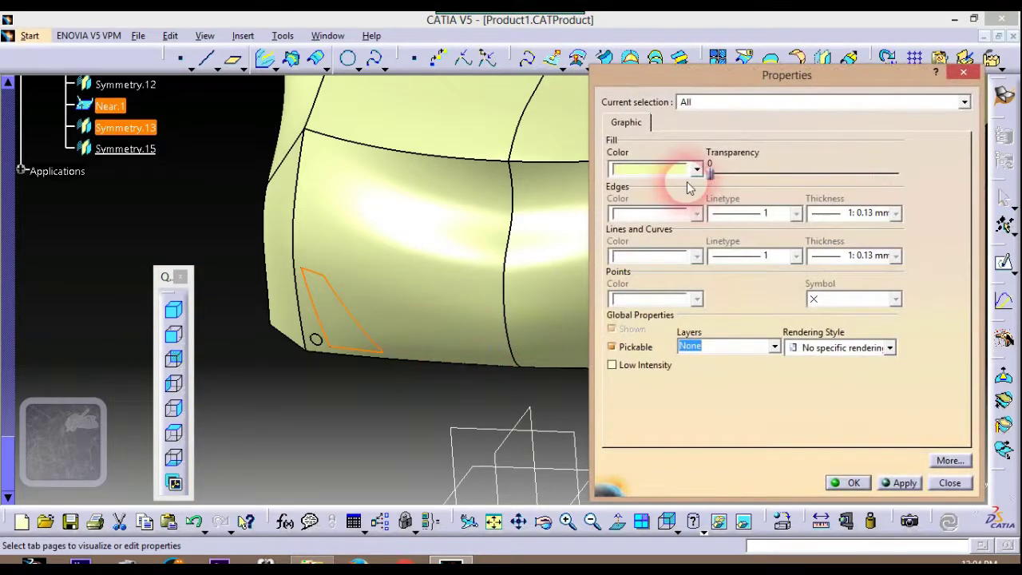
pyautogui.click(697, 169)
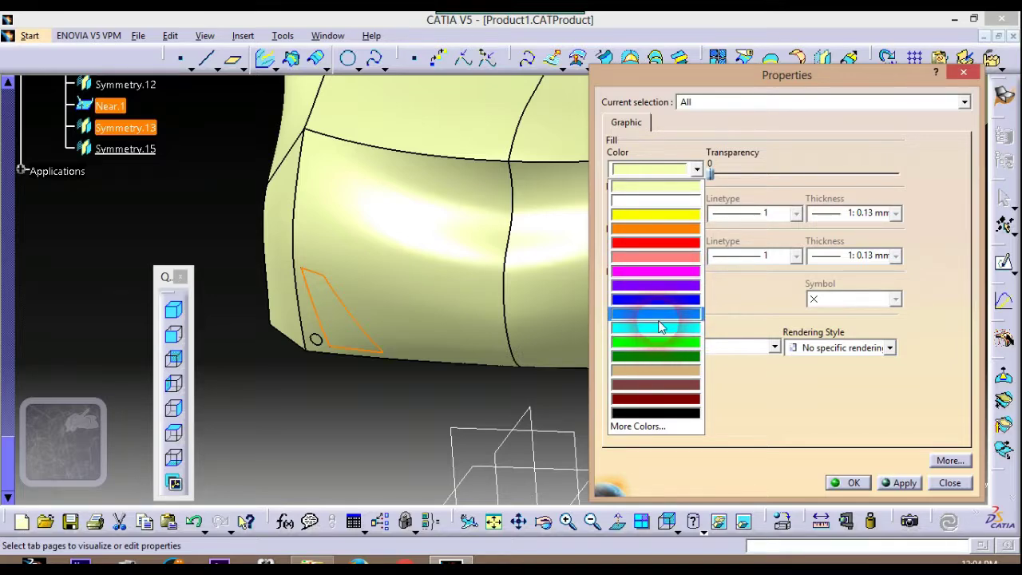
pyautogui.click(659, 273)
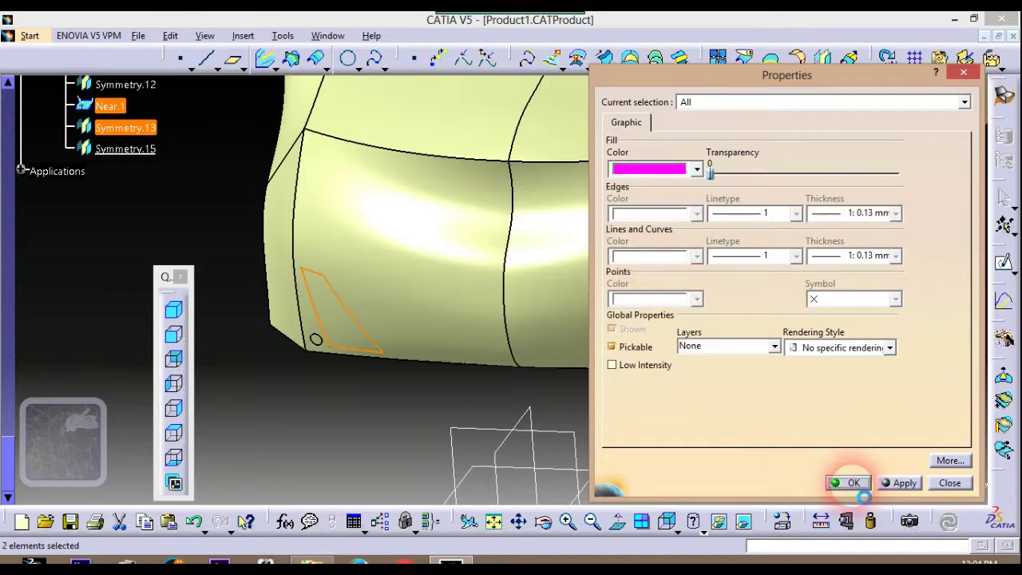
pyautogui.click(852, 483)
pyautogui.click(709, 447)
# Set the fill color of the hood, front fascia, roof, fender, door, cab rear wall and bed side surfaces to medium blue
pyautogui.moveTo(696, 424); pyautogui.dragTo(703, 363, button='middle')
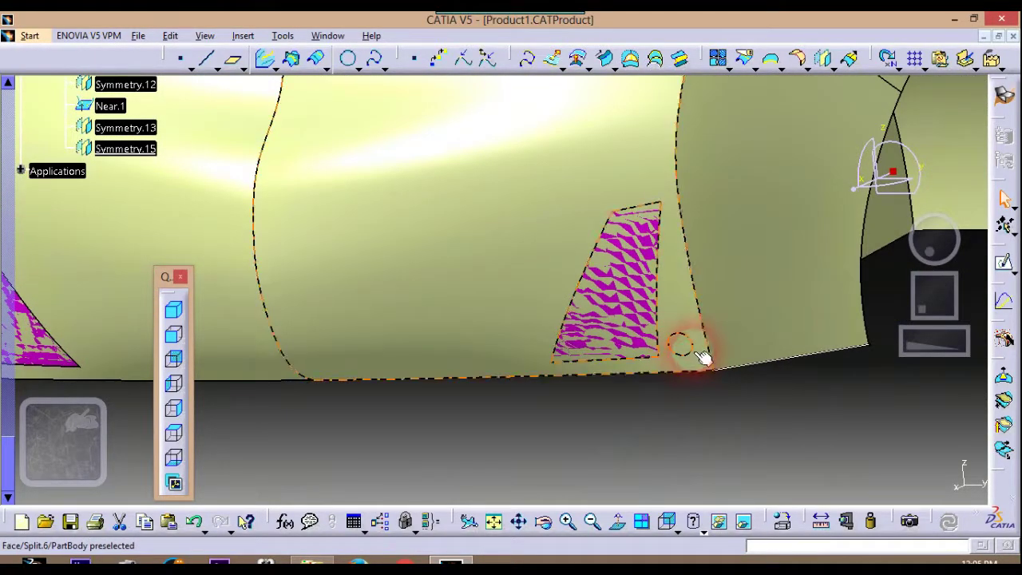
pyautogui.click(684, 346)
pyautogui.moveTo(493, 425); pyautogui.dragTo(503, 543, button='middle')
pyautogui.moveTo(615, 392); pyautogui.dragTo(545, 443, button='middle')
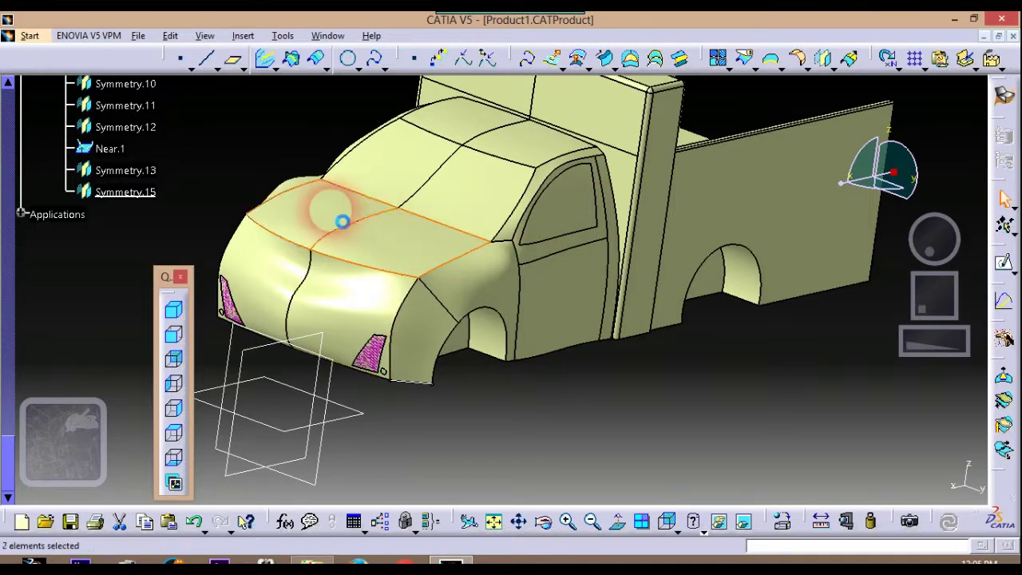
pyautogui.click(274, 268)
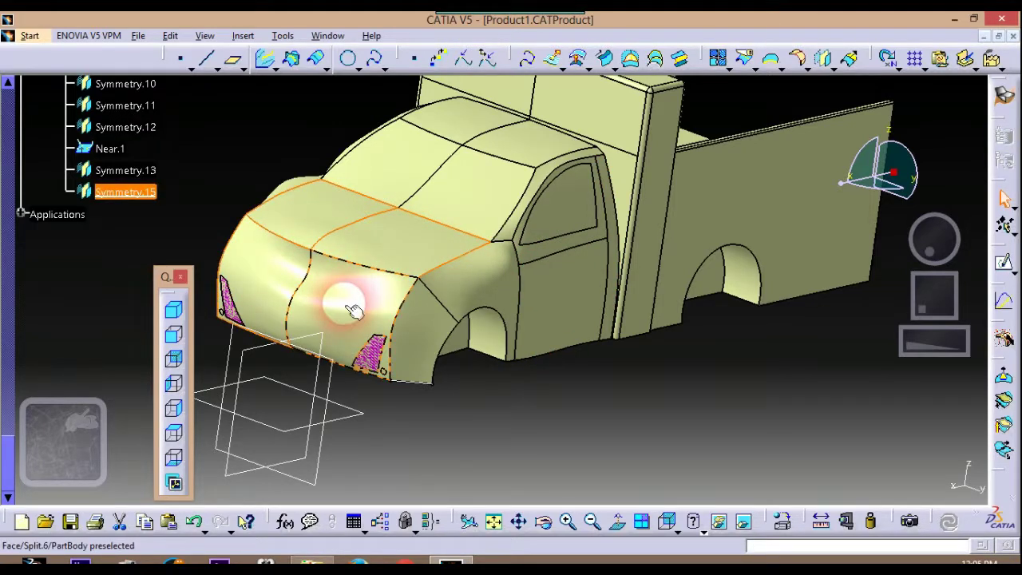
pyautogui.keyDown('ctrl'); pyautogui.click(471, 134); pyautogui.keyUp('ctrl')
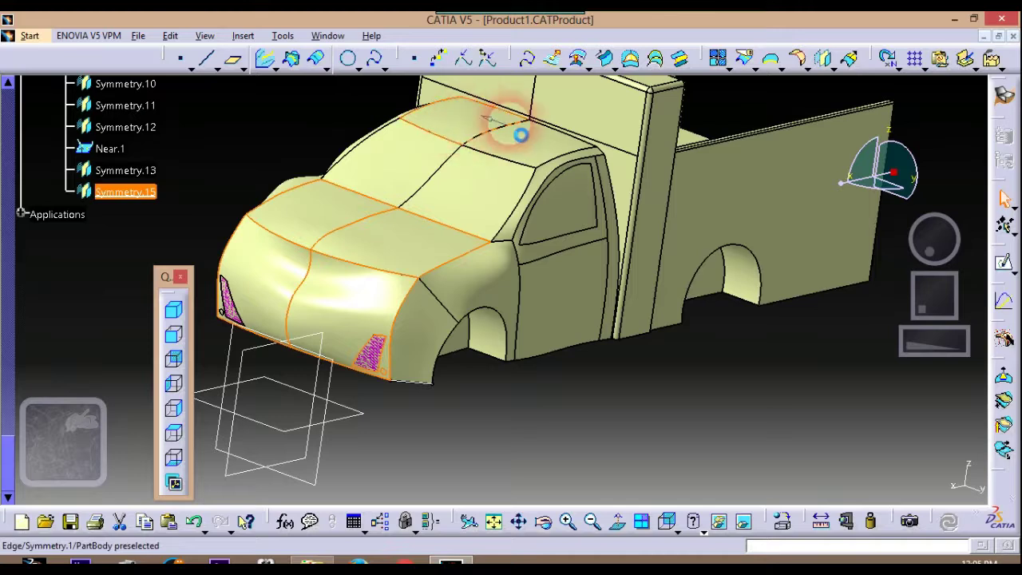
pyautogui.keyDown('ctrl'); pyautogui.click(589, 304); pyautogui.keyUp('ctrl')
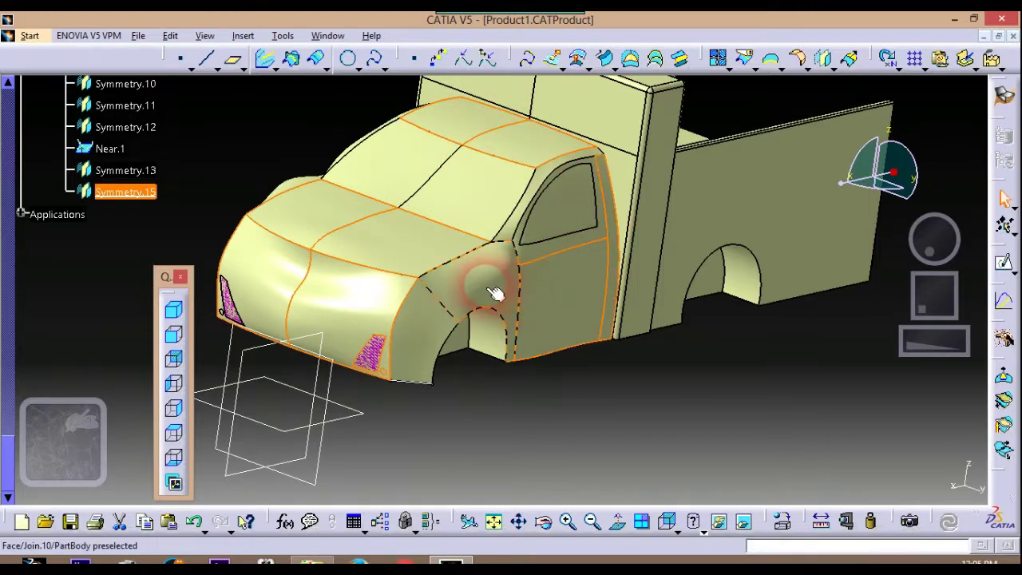
pyautogui.keyDown('ctrl'); pyautogui.click(445, 337); pyautogui.keyUp('ctrl')
pyautogui.keyDown('ctrl'); pyautogui.click(708, 228); pyautogui.keyUp('ctrl')
pyautogui.keyDown('ctrl'); pyautogui.click(674, 178); pyautogui.keyUp('ctrl')
pyautogui.keyDown('ctrl'); pyautogui.click(601, 147); pyautogui.keyUp('ctrl')
pyautogui.keyDown('ctrl'); pyautogui.click(721, 280); pyautogui.keyUp('ctrl')
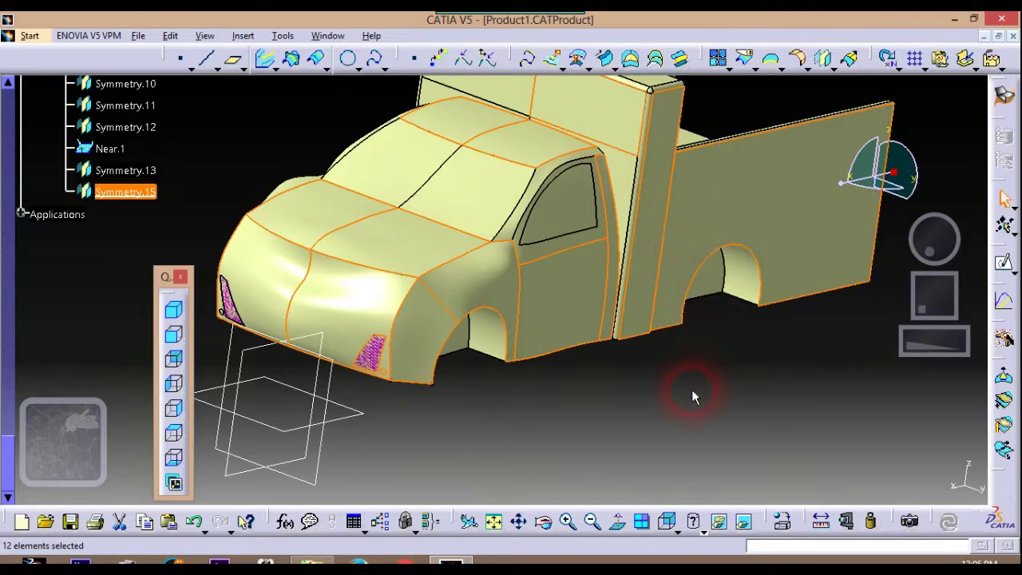
pyautogui.moveTo(693, 397); pyautogui.dragTo(679, 413, button='middle')
pyautogui.keyDown('ctrl'); pyautogui.click(540, 148); pyautogui.keyUp('ctrl')
pyautogui.keyDown('ctrl'); pyautogui.click(490, 388); pyautogui.keyUp('ctrl')
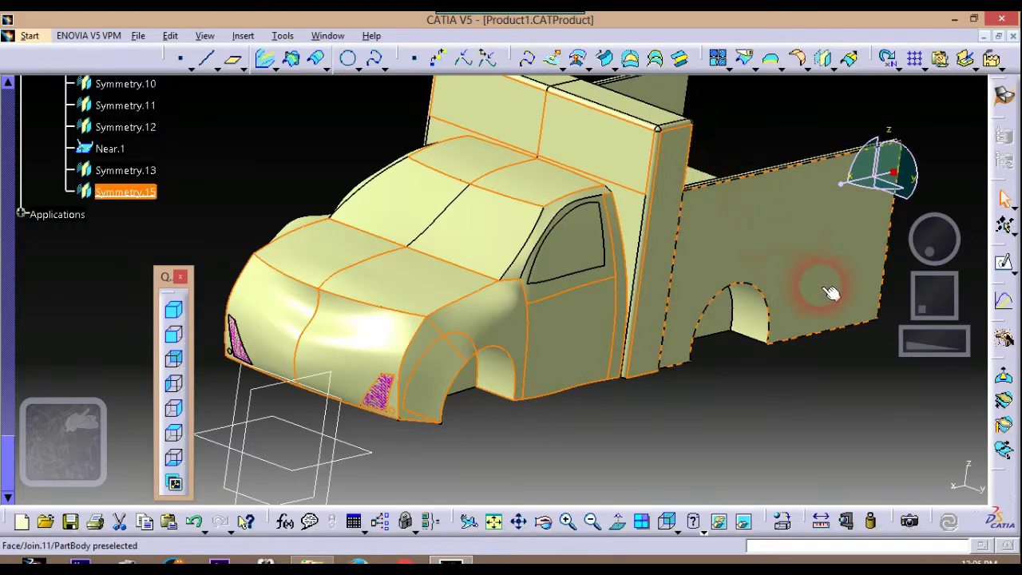
pyautogui.keyDown('ctrl'); pyautogui.click(789, 336); pyautogui.keyUp('ctrl')
pyautogui.keyDown('ctrl'); pyautogui.click(739, 323); pyautogui.keyUp('ctrl')
pyautogui.rightClick(715, 317)
pyautogui.click(754, 312)
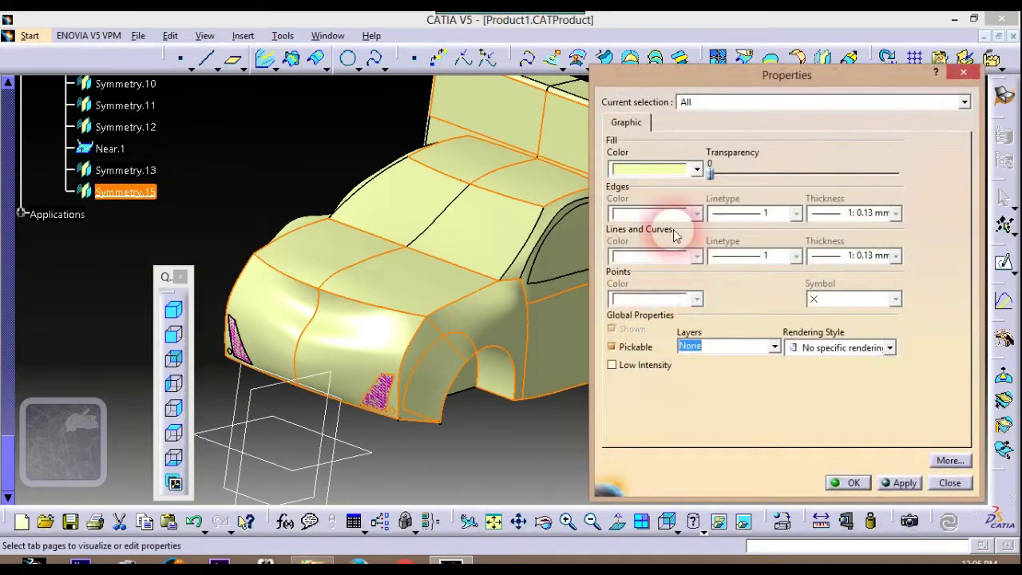
pyautogui.click(679, 170)
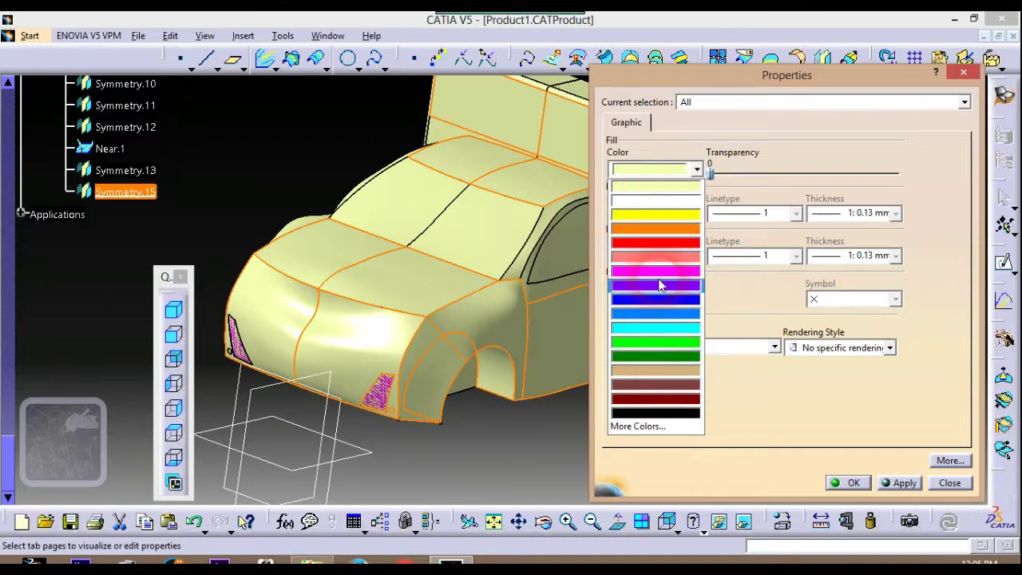
pyautogui.click(656, 314)
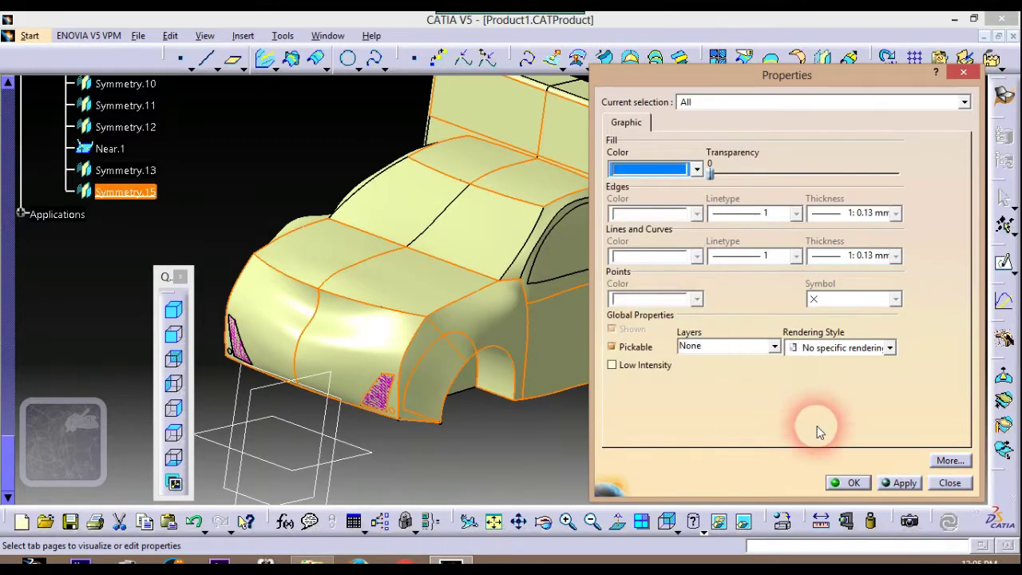
pyautogui.click(848, 482)
pyautogui.click(697, 441)
pyautogui.moveTo(696, 441); pyautogui.dragTo(646, 467, button='middle')
pyautogui.moveTo(559, 477); pyautogui.dragTo(503, 494, button='middle')
pyautogui.moveTo(789, 455); pyautogui.dragTo(487, 479, button='middle')
pyautogui.moveTo(359, 359); pyautogui.dragTo(558, 393, button='middle')
pyautogui.moveTo(385, 385); pyautogui.dragTo(570, 433, button='middle')
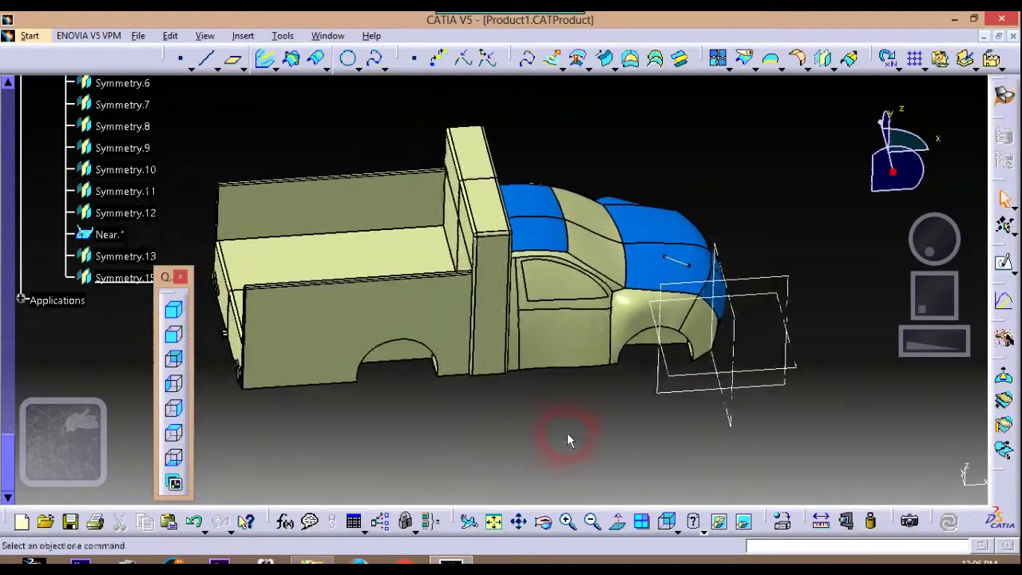
pyautogui.moveTo(780, 228); pyautogui.dragTo(581, 429, button='middle')
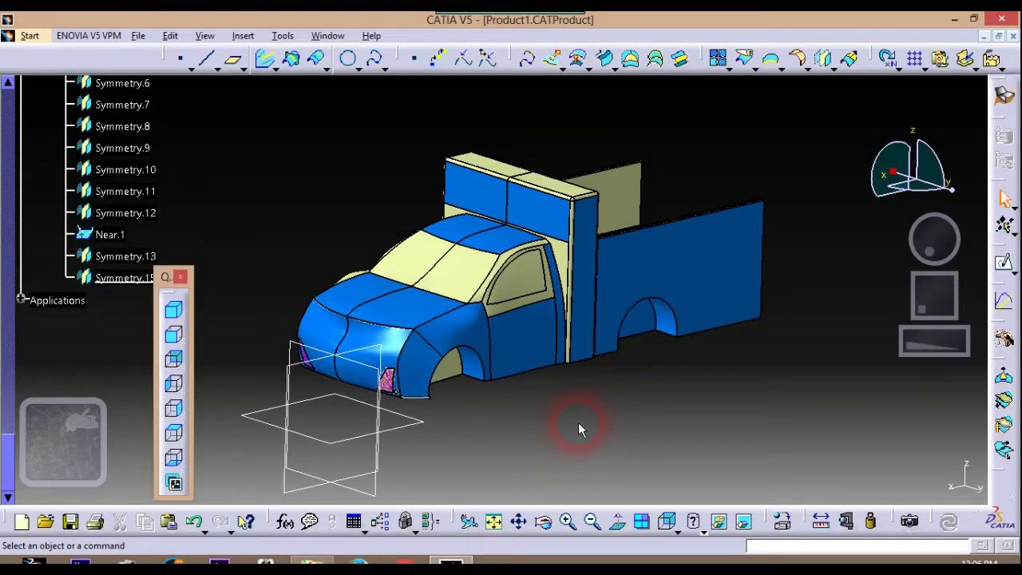
# Apply the DS Light Blue painting material to the cab body surface Join.10, covering the hood half, fender, door and roof half
pyautogui.moveTo(661, 386)
pyautogui.mouseDown(button='middle')
pyautogui.moveTo(680, 411)
pyautogui.moveTo(678, 388)
pyautogui.moveTo(527, 373)
pyautogui.moveTo(609, 393)
pyautogui.moveTo(660, 387)
pyautogui.mouseUp(button='middle')
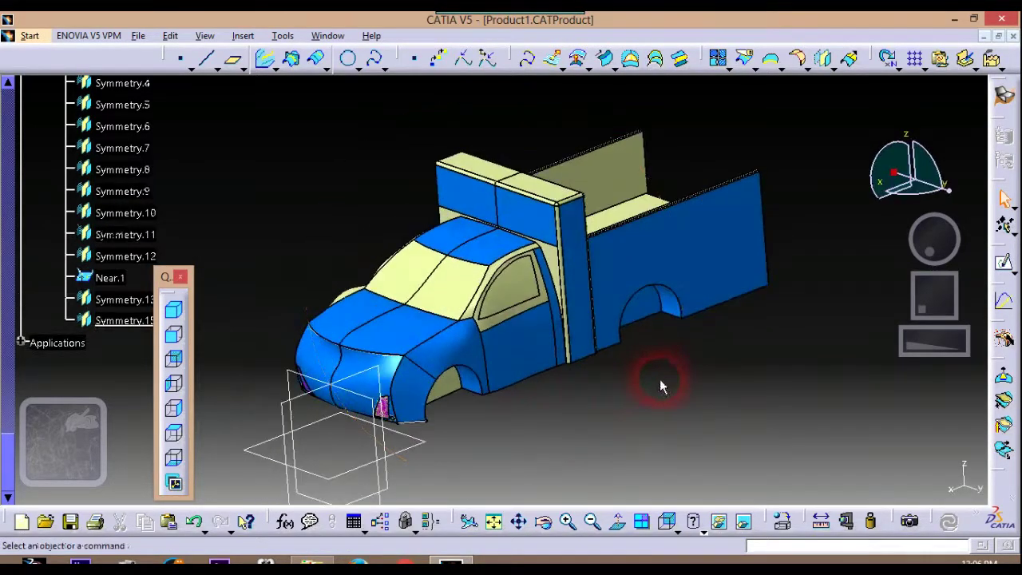
pyautogui.click(789, 527)
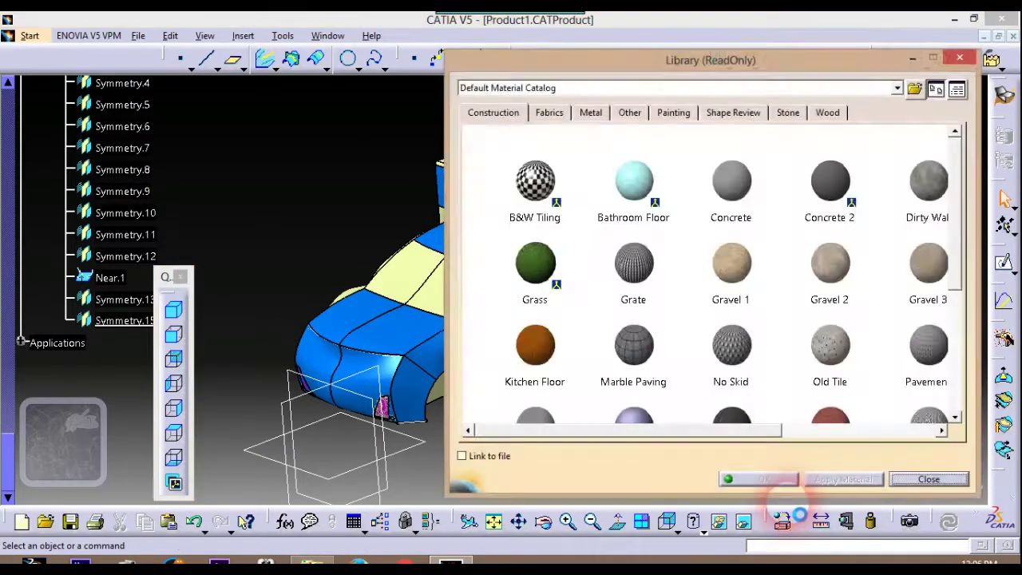
pyautogui.moveTo(311, 248)
pyautogui.mouseDown(button='middle')
pyautogui.moveTo(171, 194)
pyautogui.moveTo(393, 359)
pyautogui.moveTo(338, 388)
pyautogui.moveTo(440, 343)
pyautogui.mouseUp(button='middle')
pyautogui.click(676, 115)
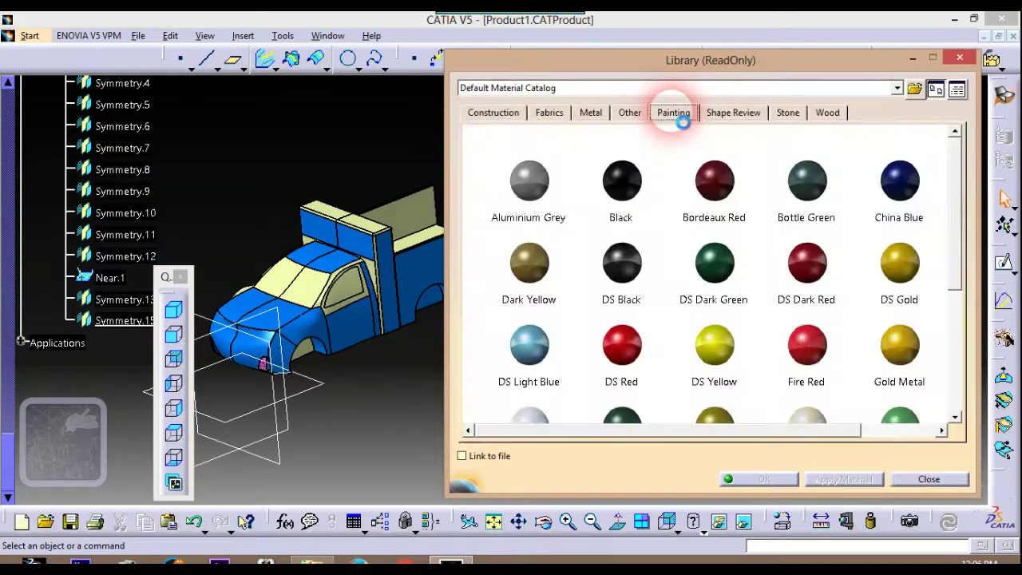
pyautogui.moveTo(415, 377); pyautogui.dragTo(370, 383, button='middle')
pyautogui.click(911, 212)
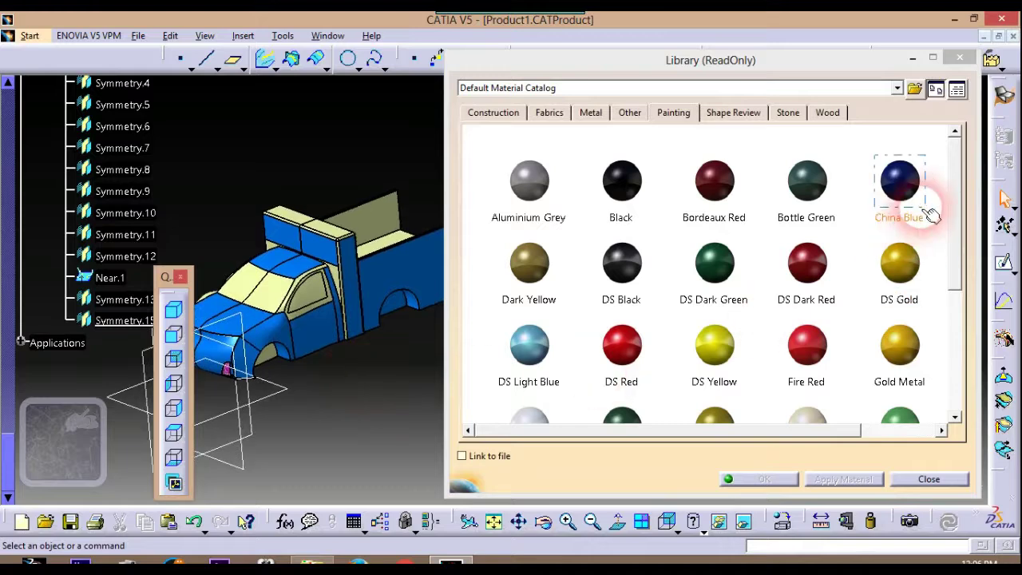
pyautogui.moveTo(888, 192); pyautogui.dragTo(355, 312)
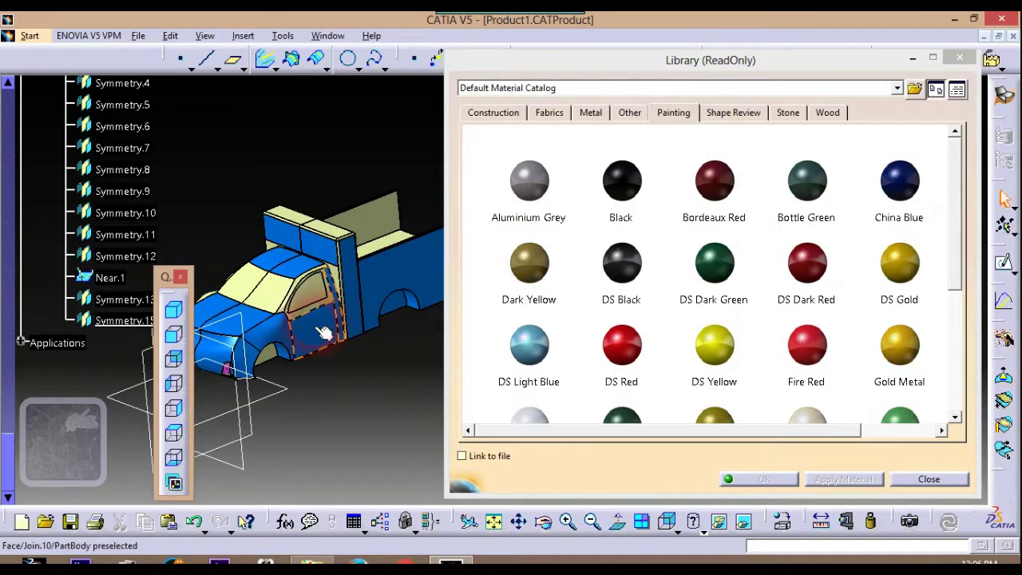
pyautogui.moveTo(338, 393); pyautogui.dragTo(412, 384, button='middle')
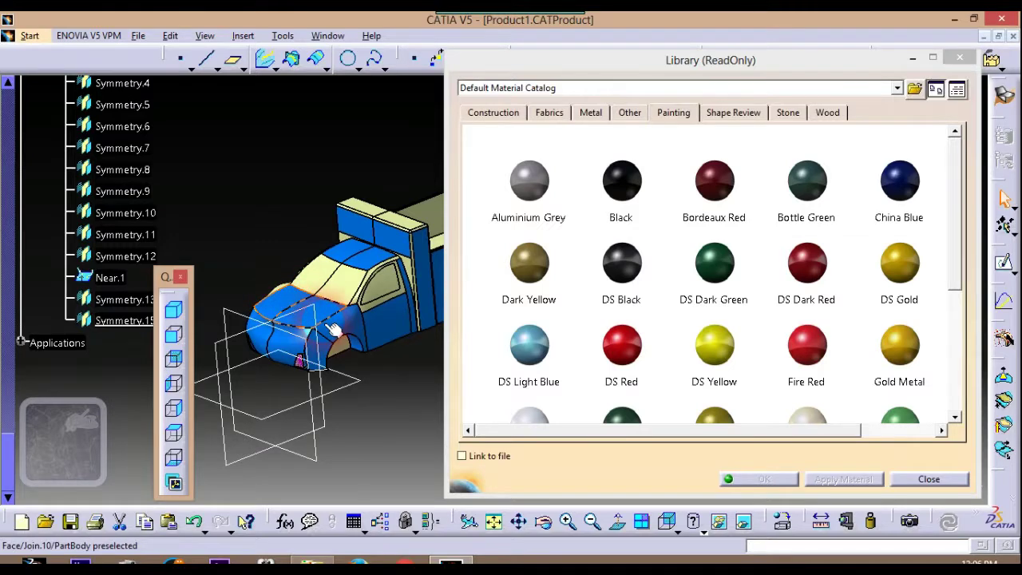
pyautogui.click(528, 343)
pyautogui.click(840, 480)
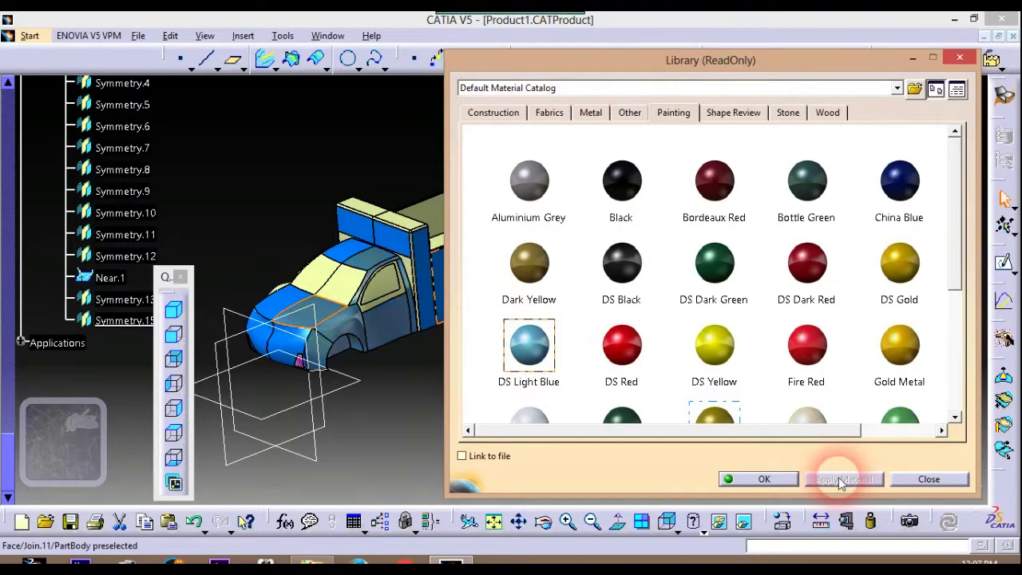
pyautogui.click(761, 480)
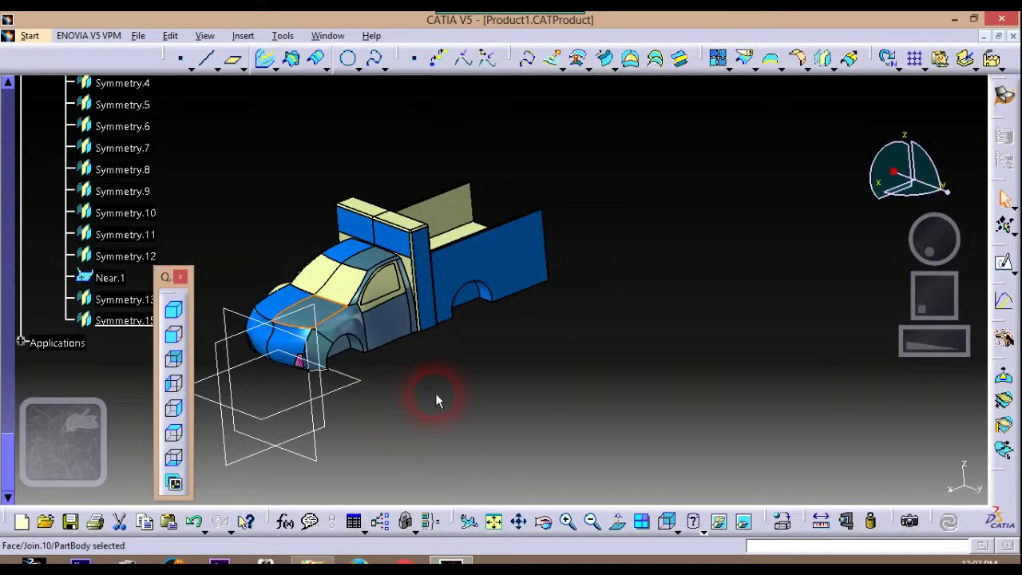
pyautogui.moveTo(417, 409); pyautogui.dragTo(522, 320, button='middle')
pyautogui.click(520, 431)
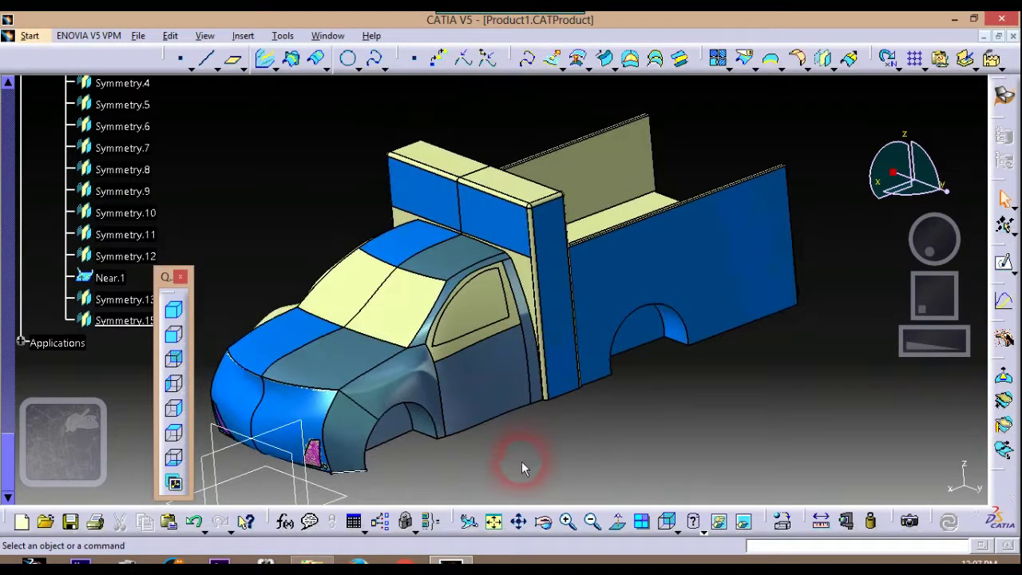
# Apply the DS Light Blue painting material to the front fascia surface Fill.4
pyautogui.moveTo(524, 461); pyautogui.dragTo(541, 438, button='middle')
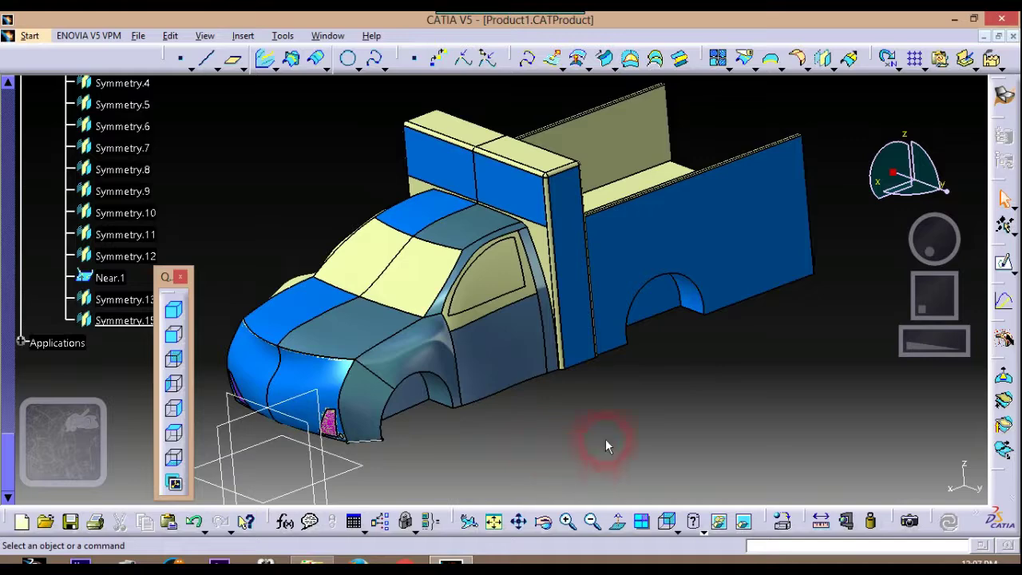
pyautogui.click(783, 522)
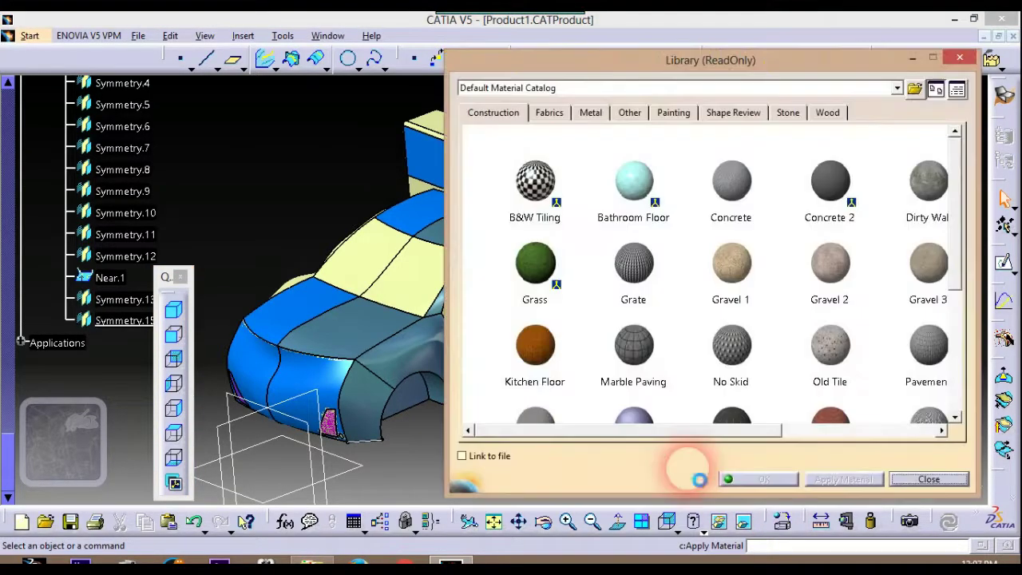
pyautogui.moveTo(414, 421); pyautogui.dragTo(378, 354, button='middle')
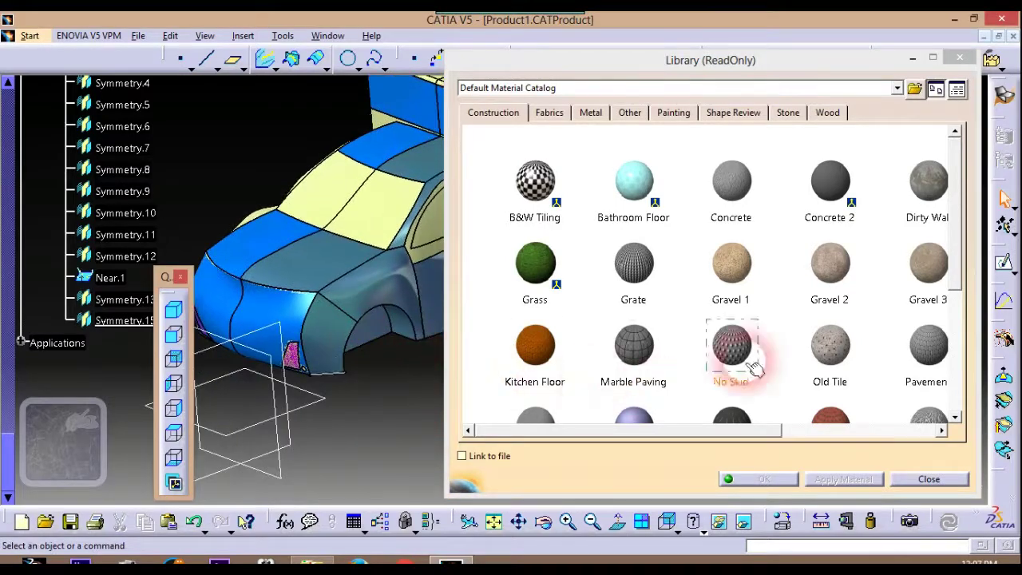
pyautogui.click(683, 118)
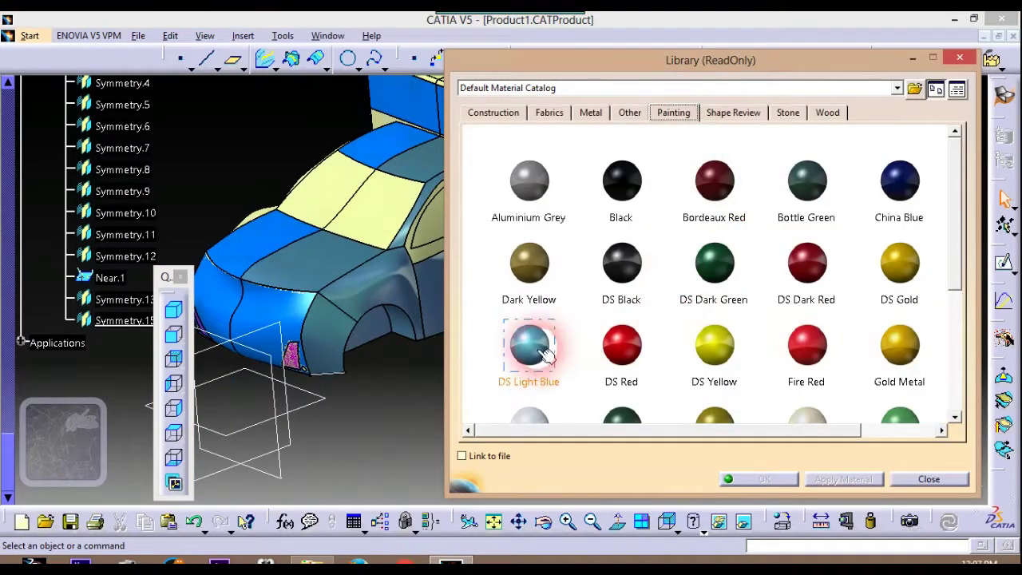
pyautogui.click(959, 268)
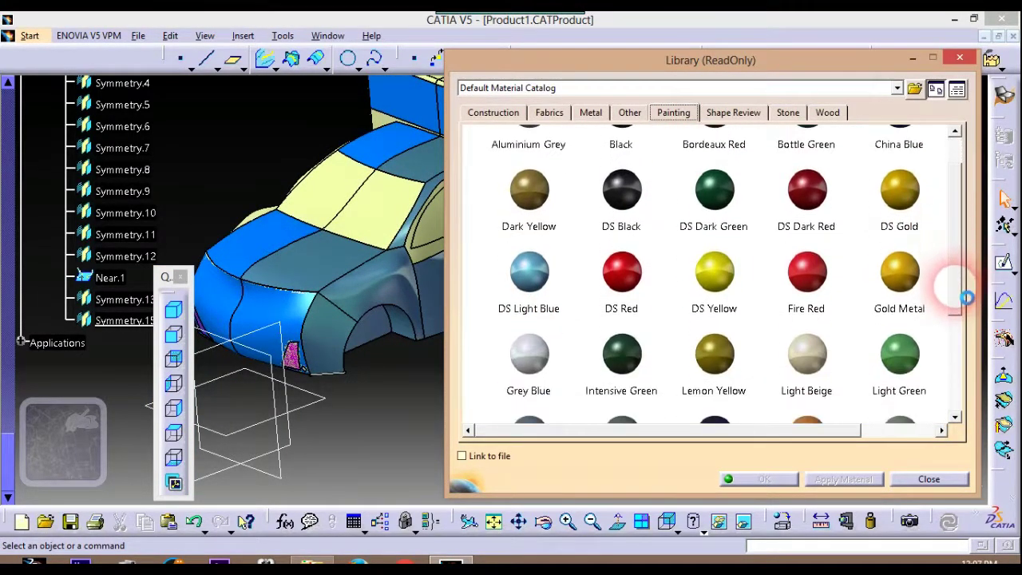
pyautogui.click(531, 270)
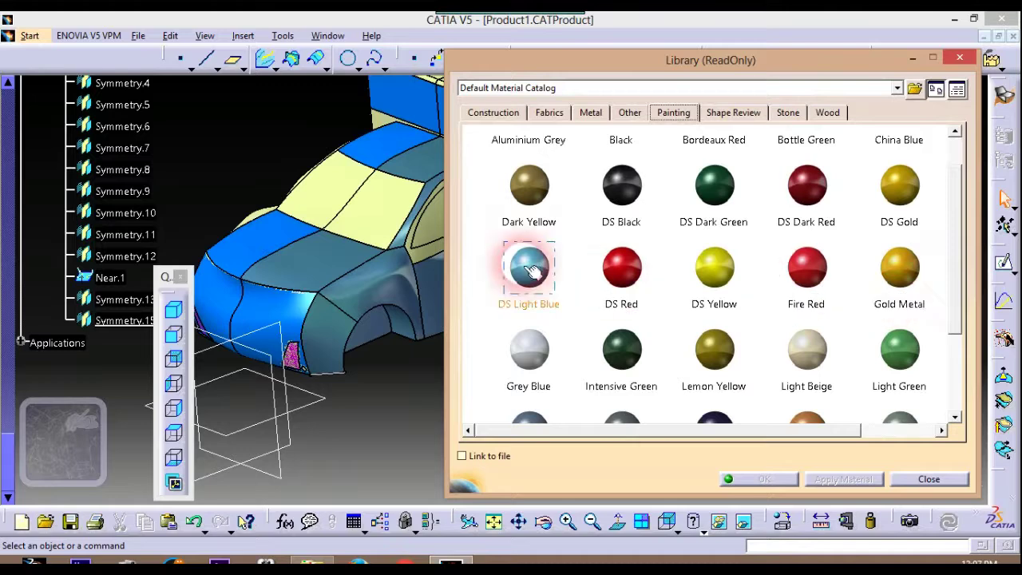
pyautogui.click(272, 327)
pyautogui.click(847, 479)
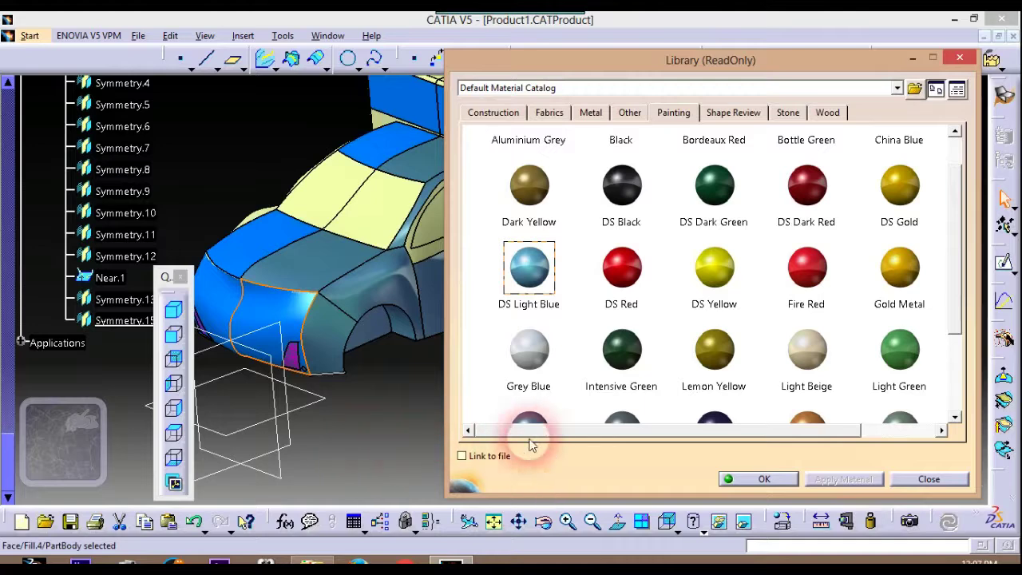
# Reapply DS Light Blue to the front fascia and give the door's window frame surface the same material
pyautogui.moveTo(364, 417)
pyautogui.mouseDown(button='middle')
pyautogui.moveTo(400, 369)
pyautogui.moveTo(375, 417)
pyautogui.mouseUp(button='middle')
pyautogui.click(315, 323)
pyautogui.click(528, 267)
pyautogui.click(829, 479)
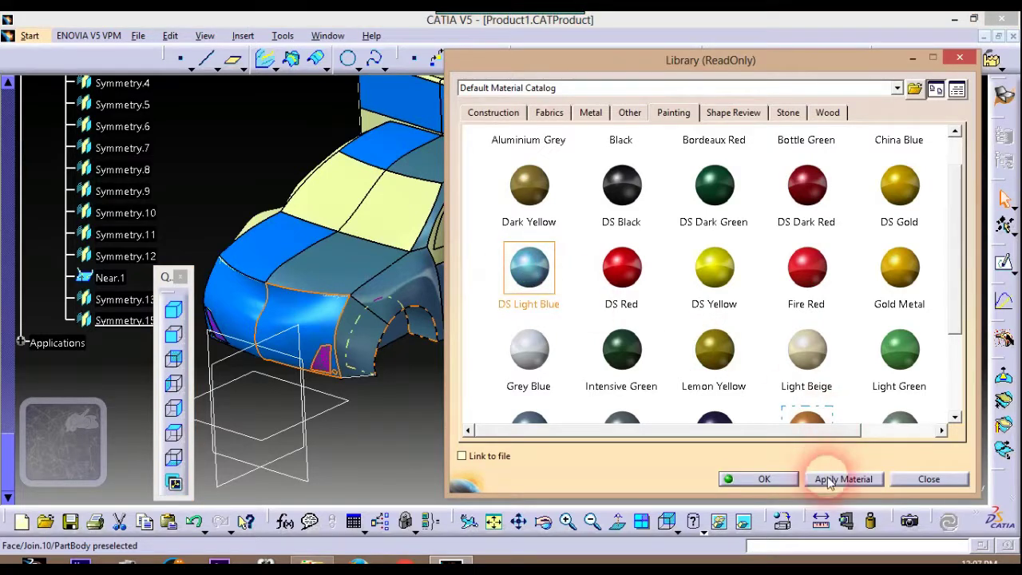
pyautogui.moveTo(387, 428); pyautogui.dragTo(327, 456, button='middle')
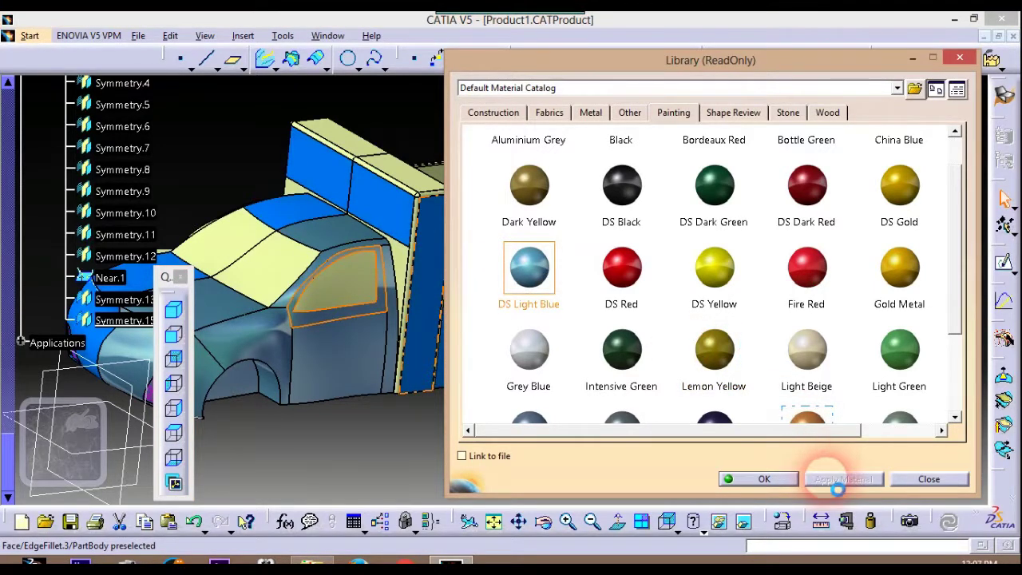
pyautogui.click(378, 450)
# Apply DS Light Blue to the mirrored cab body, window frame and front fascia surfaces on the opposite side of the truck
pyautogui.moveTo(378, 451); pyautogui.dragTo(284, 385, button='middle')
pyautogui.moveTo(202, 184); pyautogui.dragTo(453, 285, button='middle')
pyautogui.click(530, 267)
pyautogui.moveTo(537, 278); pyautogui.dragTo(386, 253)
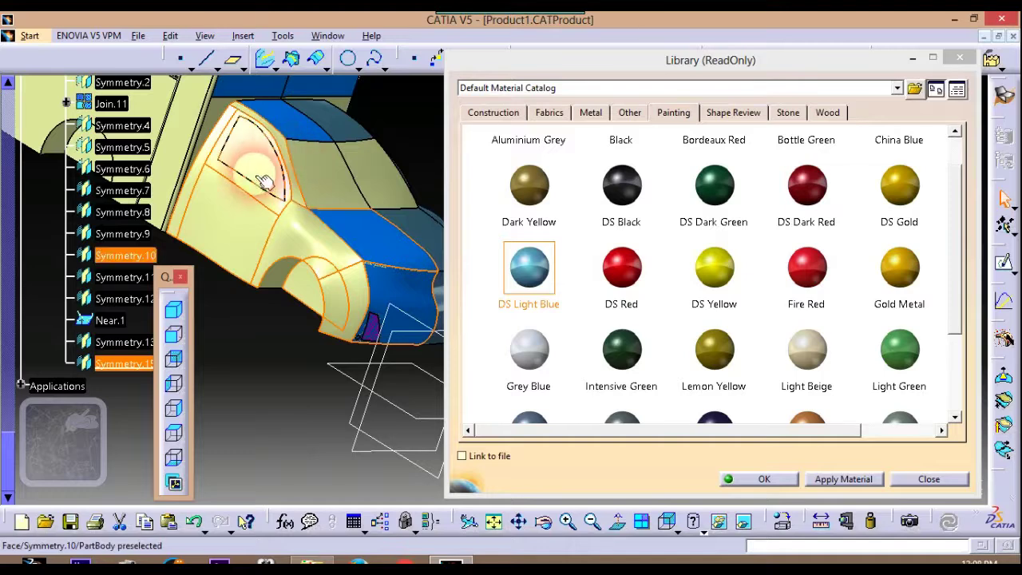
pyautogui.click(507, 276)
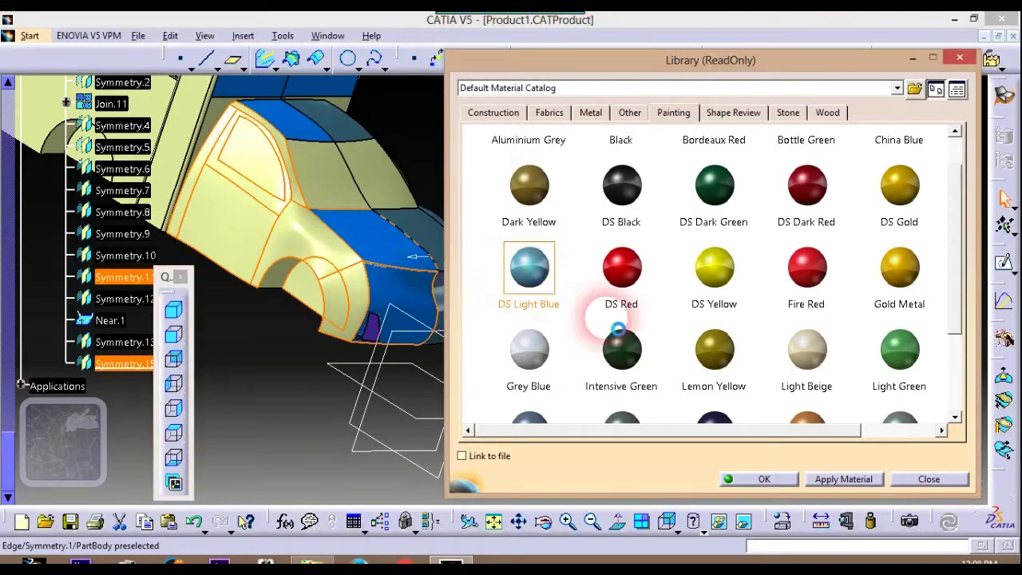
pyautogui.click(842, 480)
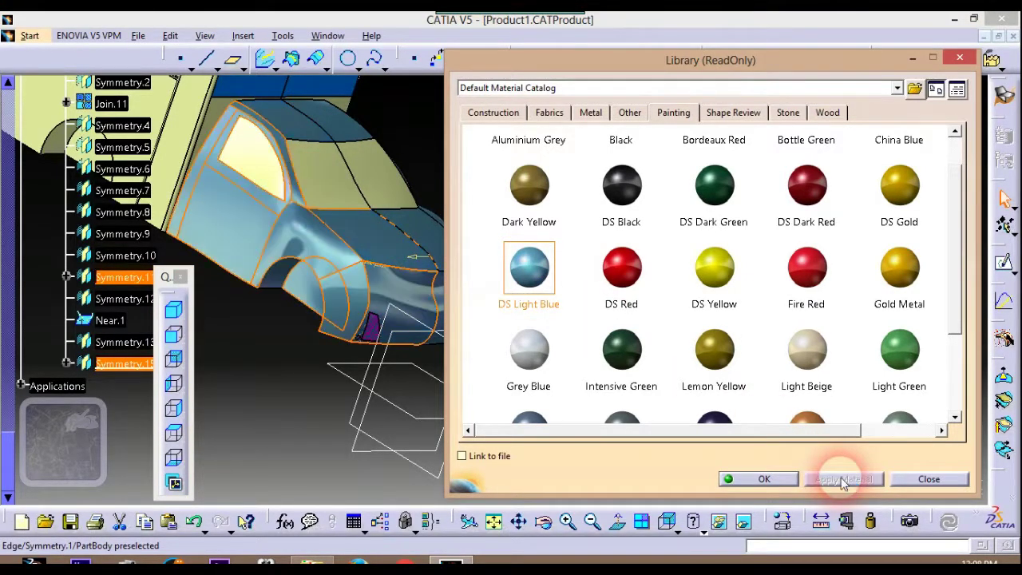
pyautogui.click(294, 384)
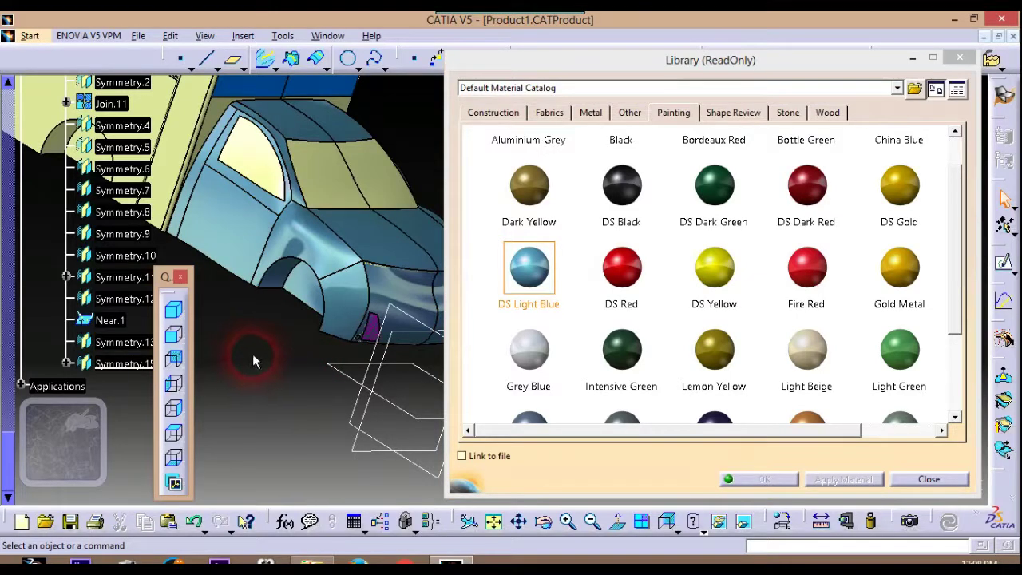
# Try the Light Green painting material on the bed side surface Join.11
pyautogui.moveTo(272, 362); pyautogui.dragTo(397, 390, button='middle')
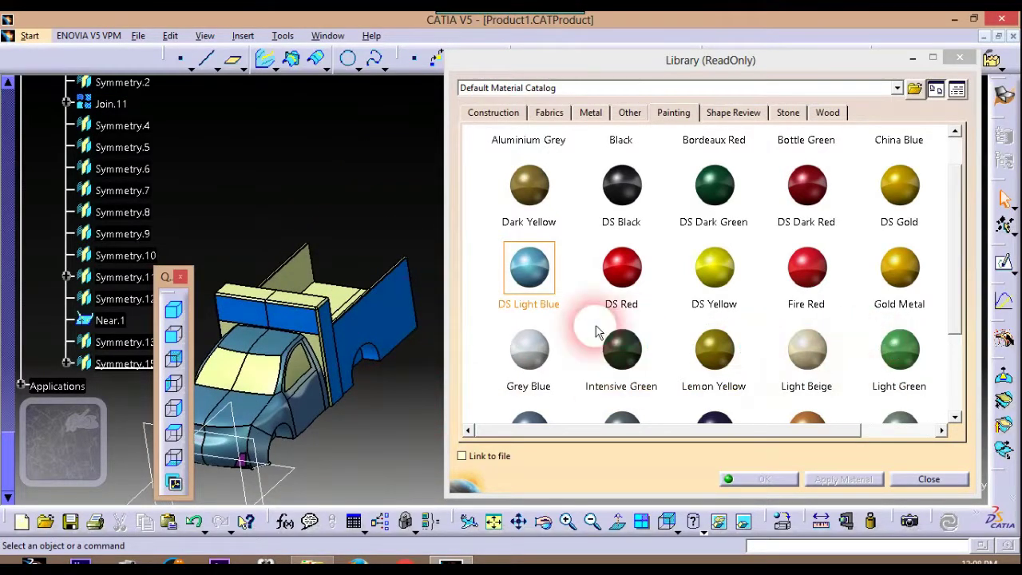
pyautogui.click(403, 320)
pyautogui.click(901, 356)
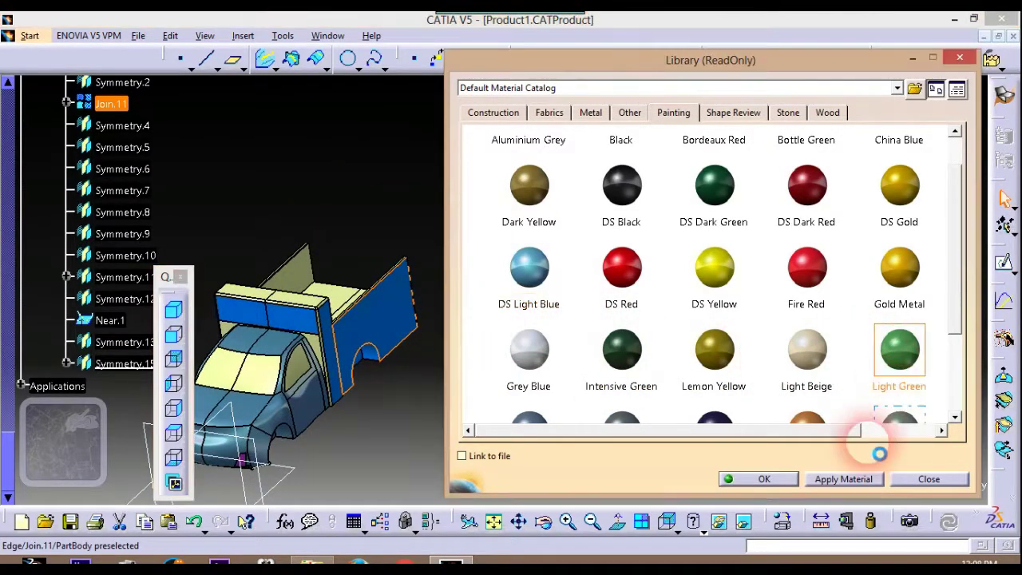
pyautogui.click(845, 479)
pyautogui.click(400, 418)
pyautogui.moveTo(399, 418)
pyautogui.mouseDown(button='middle')
pyautogui.moveTo(411, 388)
pyautogui.moveTo(385, 372)
pyautogui.moveTo(319, 376)
pyautogui.moveTo(381, 349)
pyautogui.moveTo(385, 402)
pyautogui.moveTo(399, 405)
pyautogui.mouseUp(button='middle')
# Try Light Beige on the bed side surface Join.11 and replace it with the White painting material
pyautogui.scroll(-1, 958, 344)
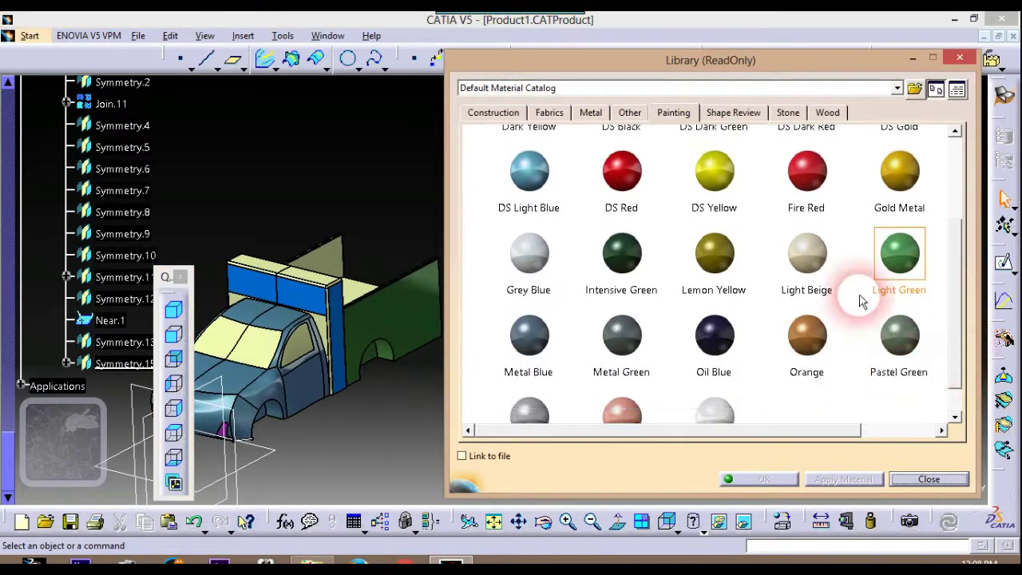
pyautogui.click(423, 315)
pyautogui.click(808, 260)
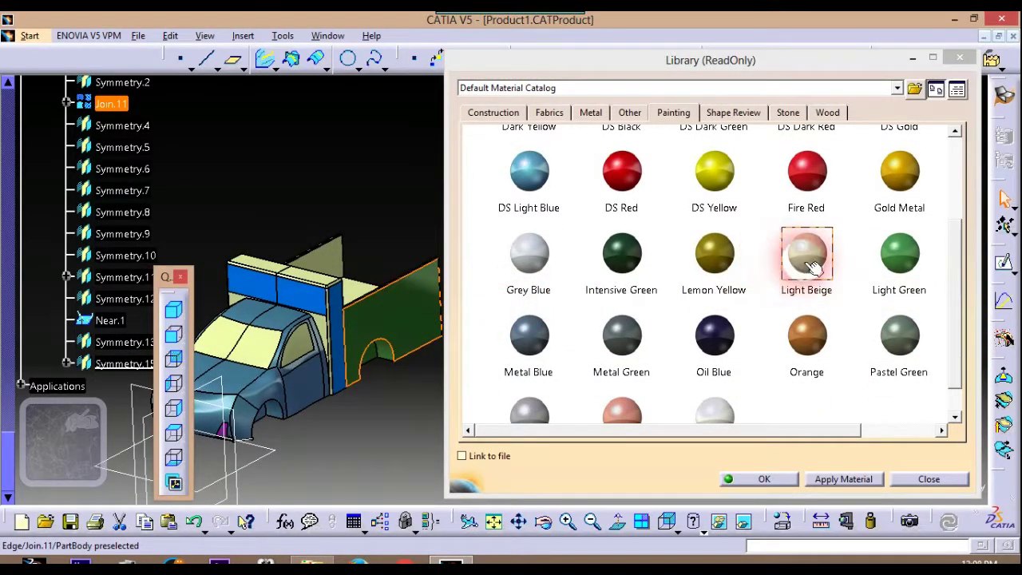
pyautogui.click(846, 479)
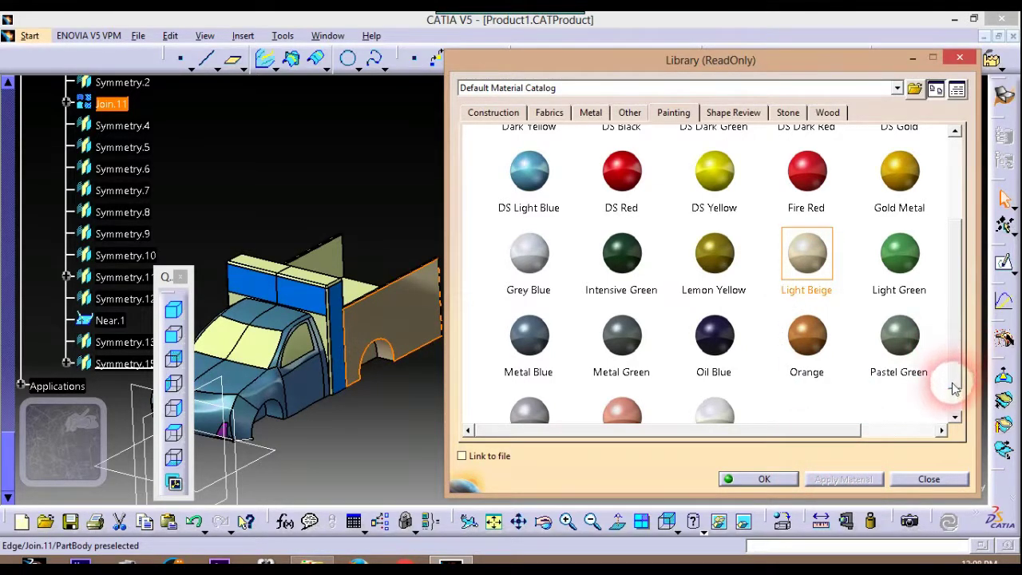
pyautogui.scroll(-2, 961, 373)
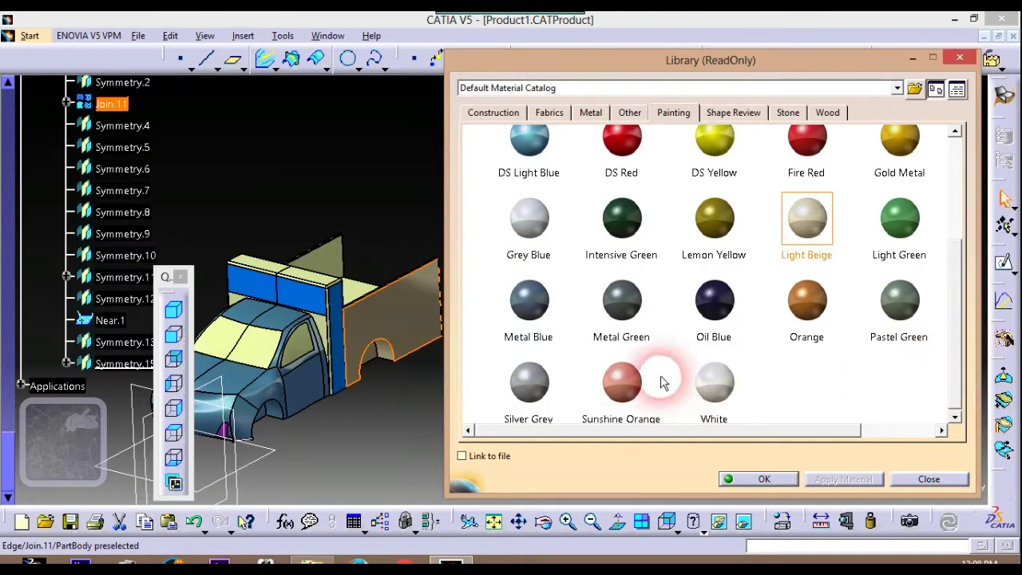
pyautogui.click(716, 380)
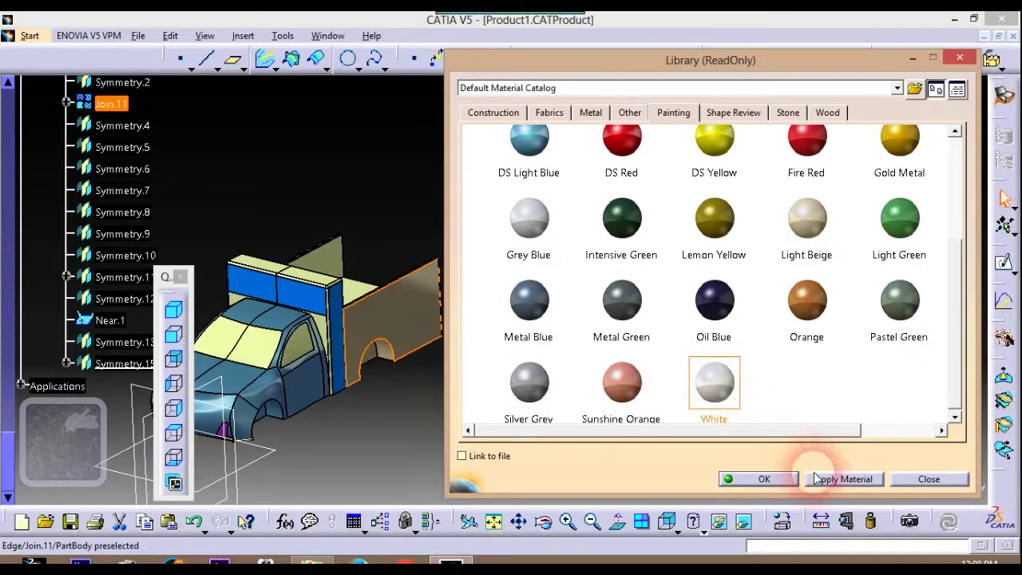
pyautogui.click(824, 479)
pyautogui.click(439, 412)
# Apply the White painting material to the mirrored bed surface Symmetry.4, covering the other floor half and bed side
pyautogui.moveTo(409, 406); pyautogui.dragTo(349, 365, button='middle')
pyautogui.moveTo(291, 417); pyautogui.dragTo(405, 458, button='middle')
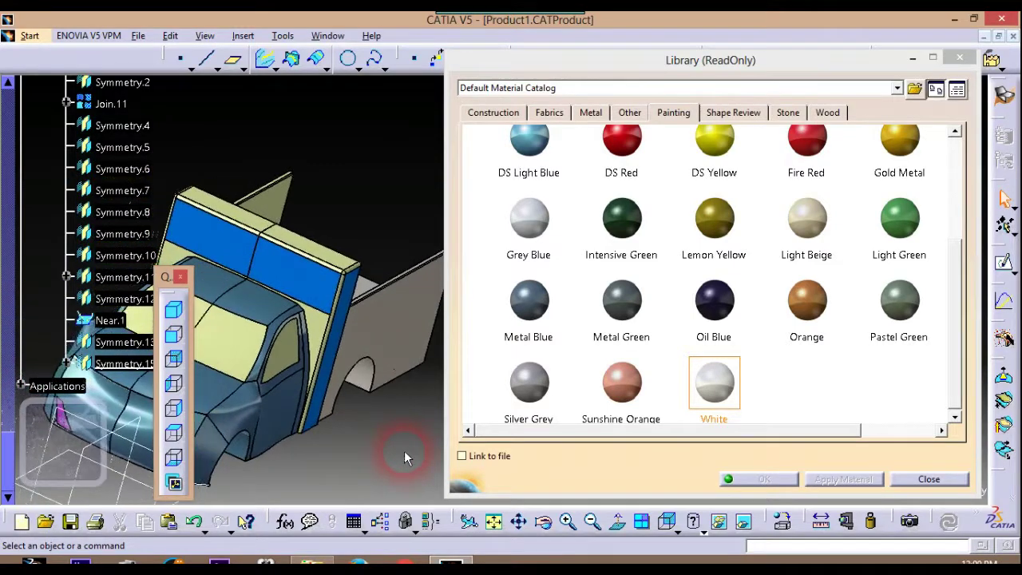
pyautogui.moveTo(540, 376); pyautogui.dragTo(387, 323)
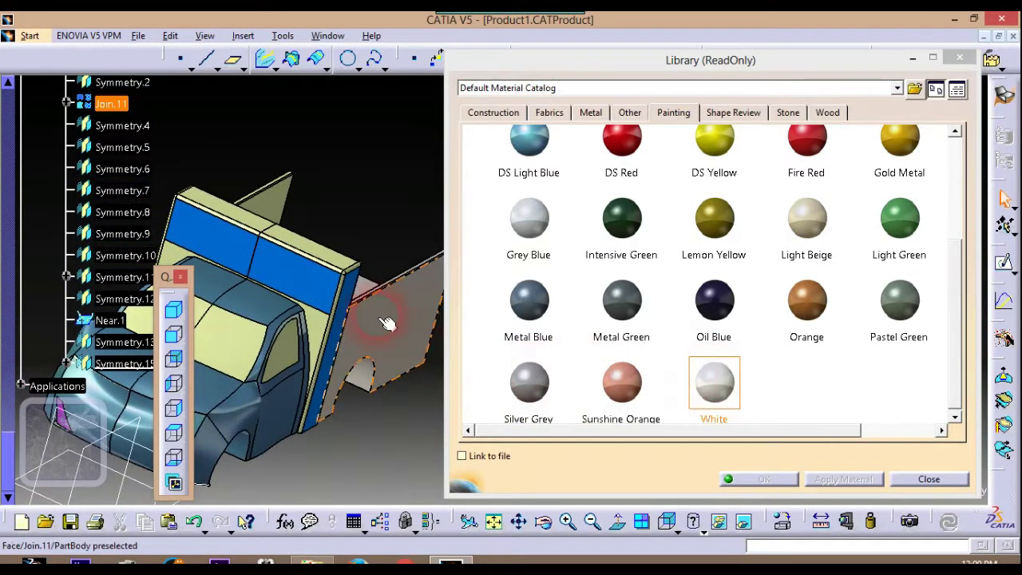
pyautogui.click(723, 389)
pyautogui.moveTo(407, 411); pyautogui.dragTo(375, 455, button='middle')
pyautogui.click(331, 255)
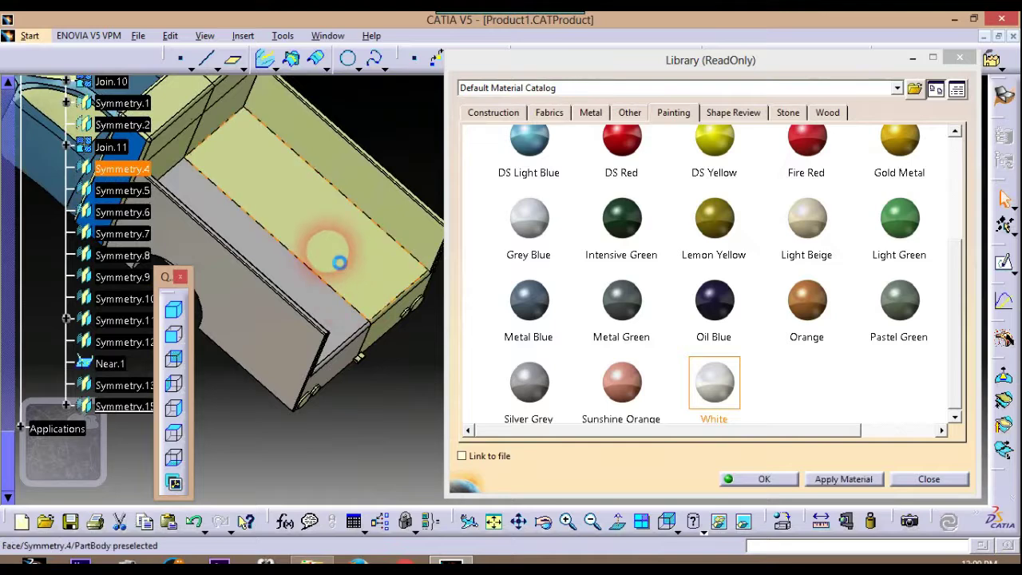
pyautogui.click(340, 263)
pyautogui.click(734, 381)
pyautogui.click(838, 479)
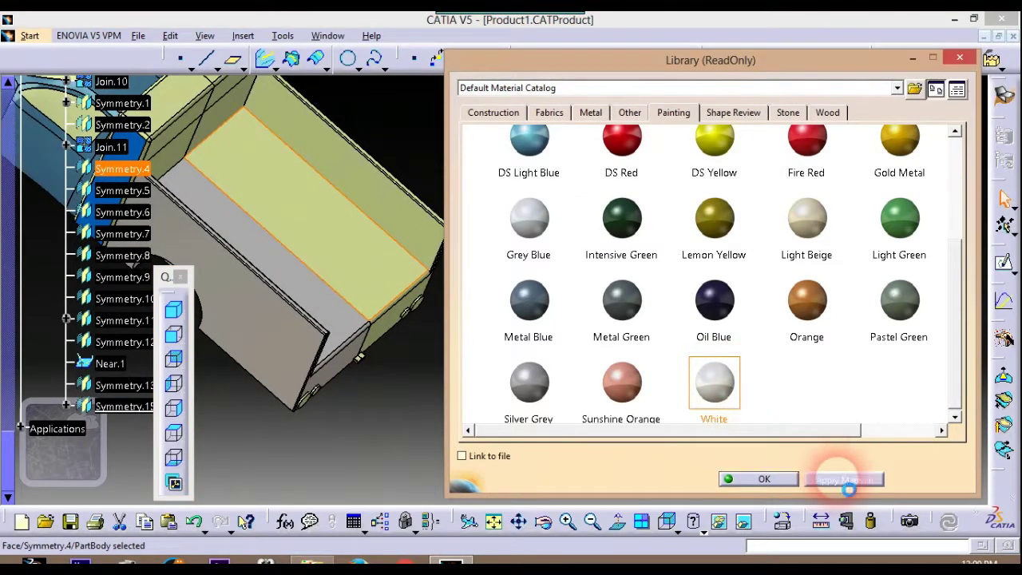
pyautogui.click(386, 415)
pyautogui.click(335, 431)
# Try the Intensive Green painting material on the tall panel surface EdgeFillet.3 between the cab and the bed
pyautogui.moveTo(344, 448)
pyautogui.mouseDown(button='middle')
pyautogui.moveTo(440, 384)
pyautogui.moveTo(450, 421)
pyautogui.moveTo(312, 390)
pyautogui.moveTo(429, 467)
pyautogui.moveTo(370, 428)
pyautogui.moveTo(347, 447)
pyautogui.mouseUp(button='middle')
pyautogui.click(379, 314)
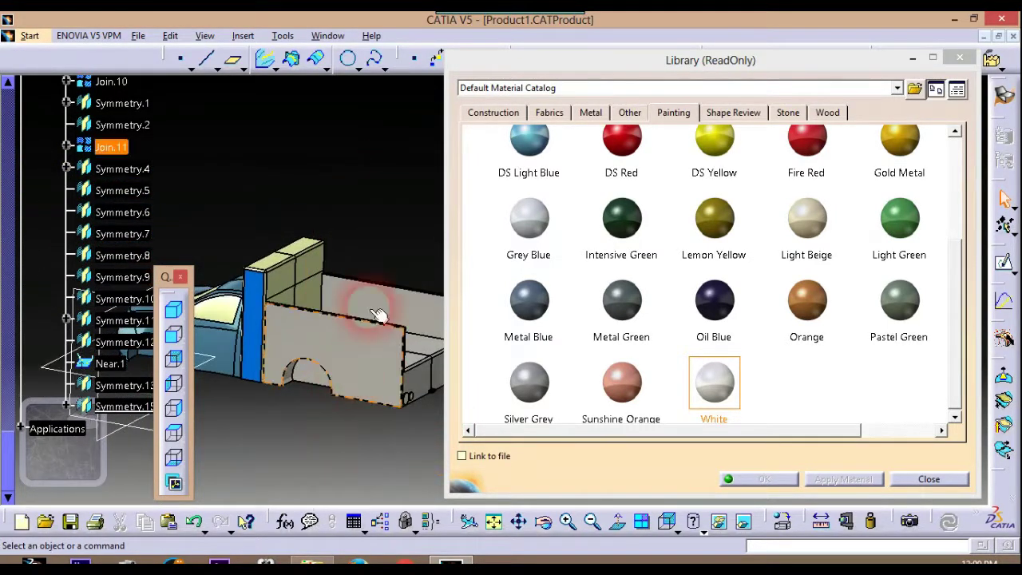
pyautogui.moveTo(645, 223); pyautogui.dragTo(306, 277)
pyautogui.moveTo(347, 204); pyautogui.dragTo(494, 173, button='middle')
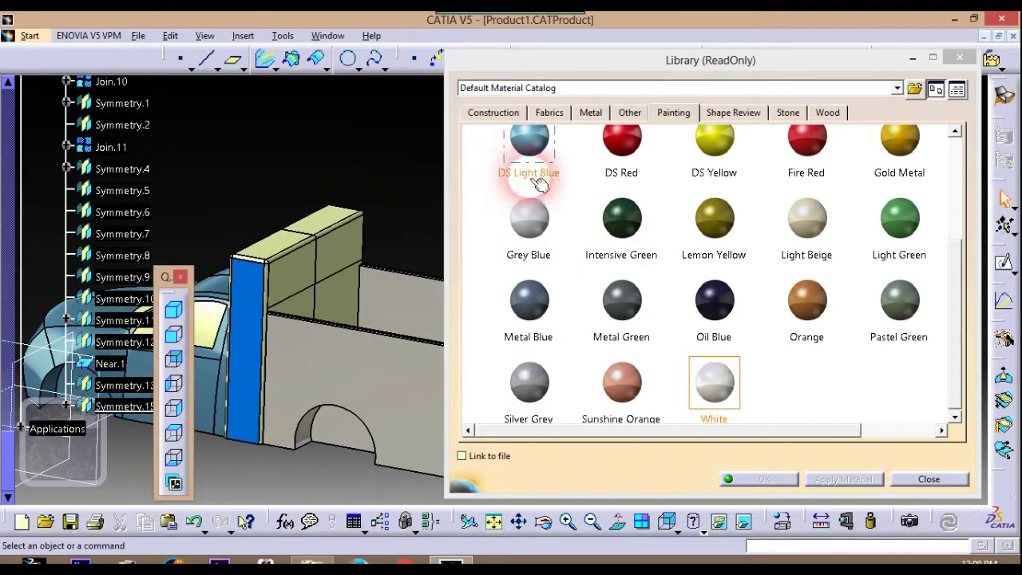
pyautogui.click(636, 228)
pyautogui.click(316, 271)
pyautogui.click(622, 233)
pyautogui.click(834, 480)
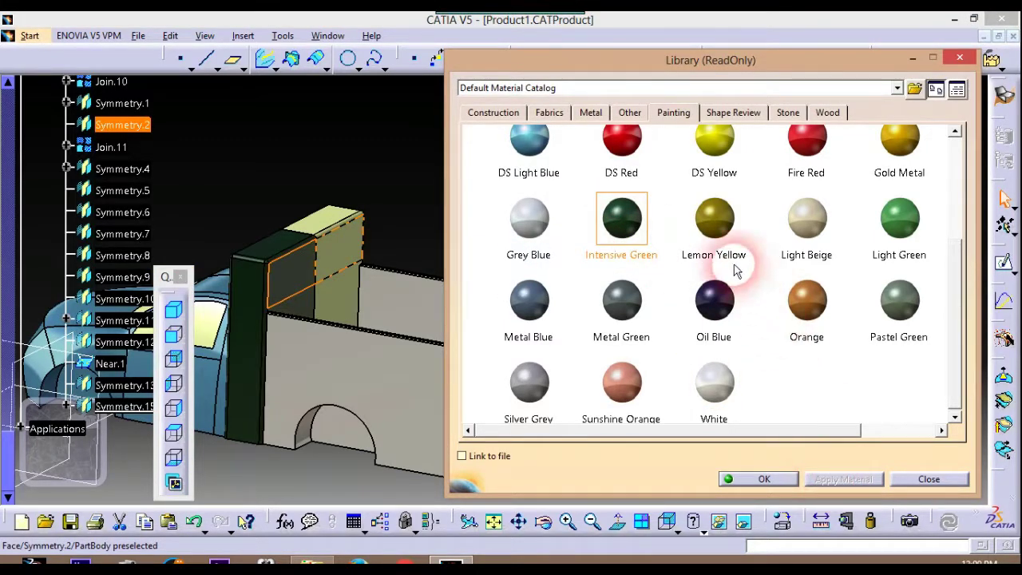
# Try DS Red on the tall panel surface EdgeFillet.3 and replace it with the Aluminium Grey painting material
pyautogui.moveTo(965, 260); pyautogui.dragTo(961, 172)
pyautogui.click(622, 263)
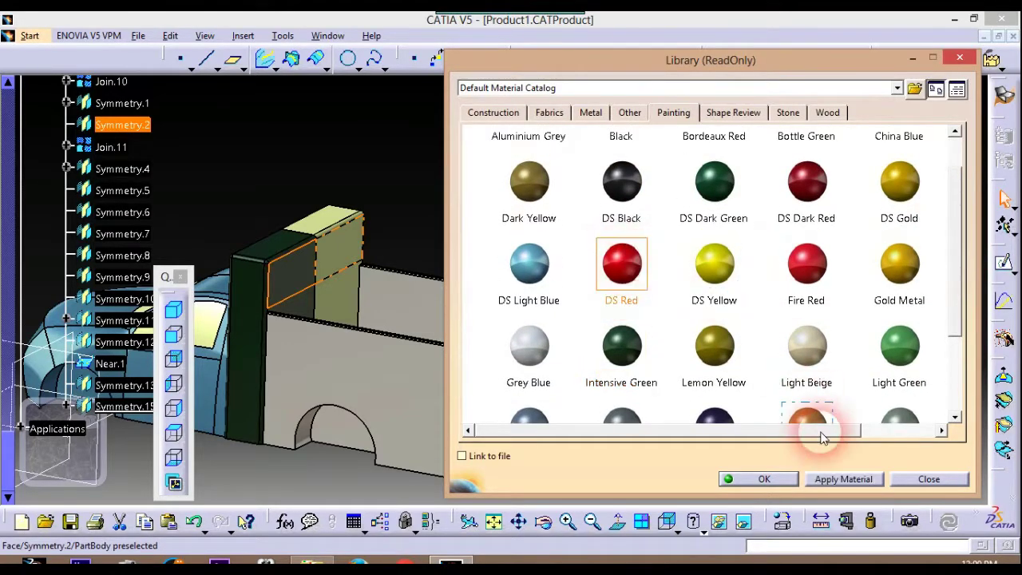
pyautogui.click(840, 481)
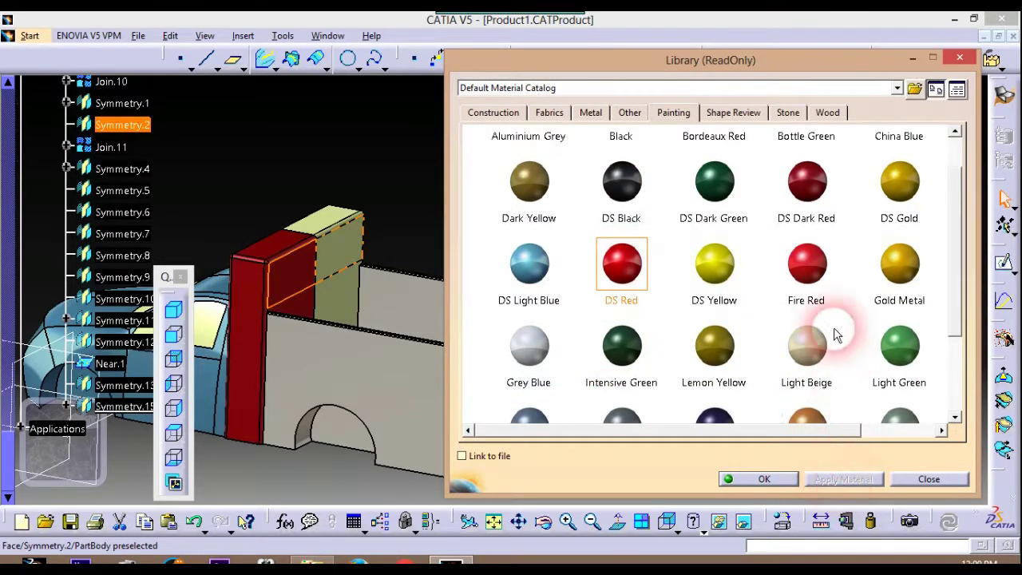
pyautogui.click(821, 276)
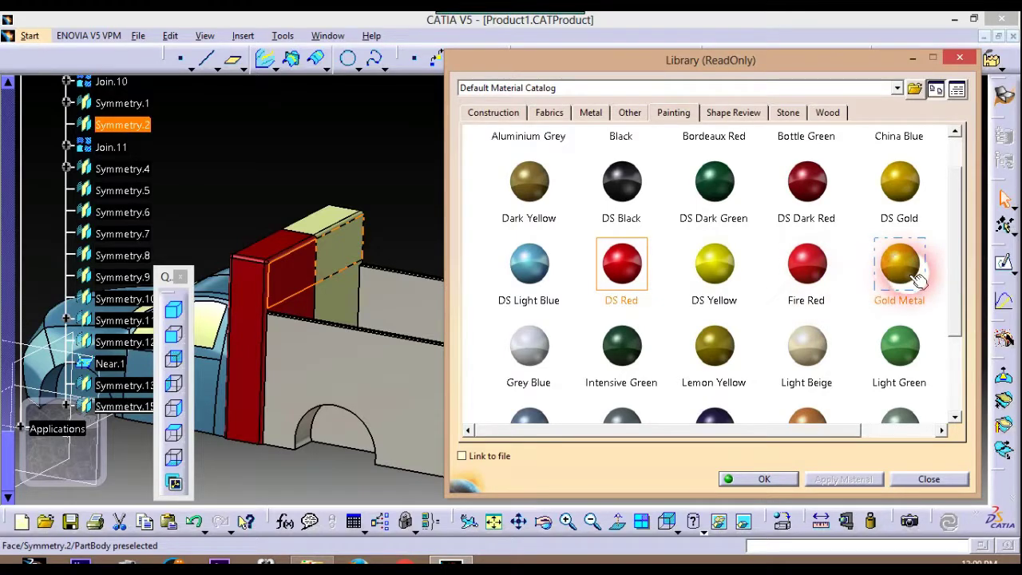
pyautogui.moveTo(969, 223); pyautogui.dragTo(974, 189)
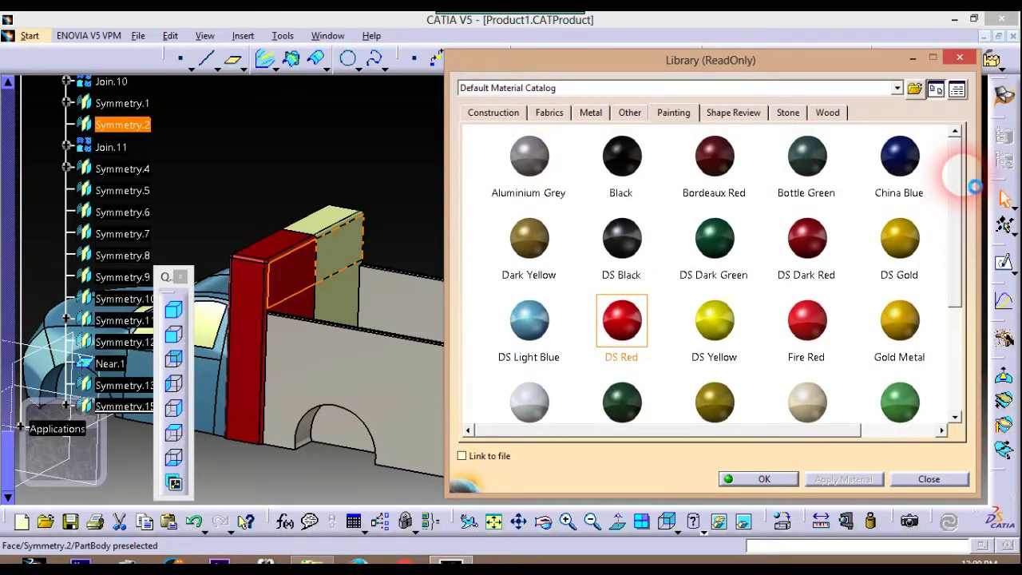
pyautogui.click(556, 150)
pyautogui.click(849, 480)
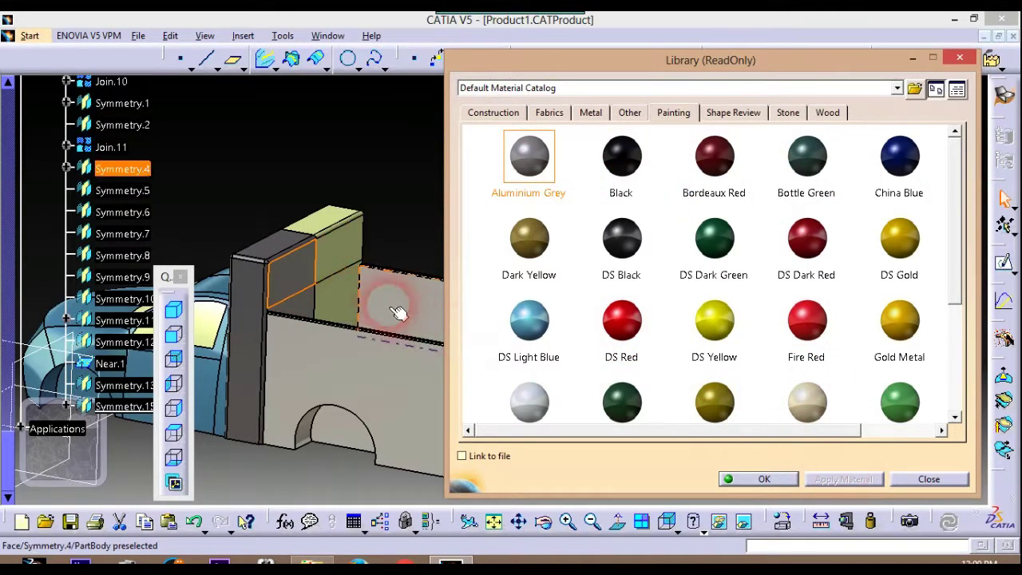
# Try the Grey Blue painting material on the tall panel surface EdgeFillet.3
pyautogui.click(344, 252)
pyautogui.moveTo(959, 224); pyautogui.dragTo(967, 288)
pyautogui.click(521, 290)
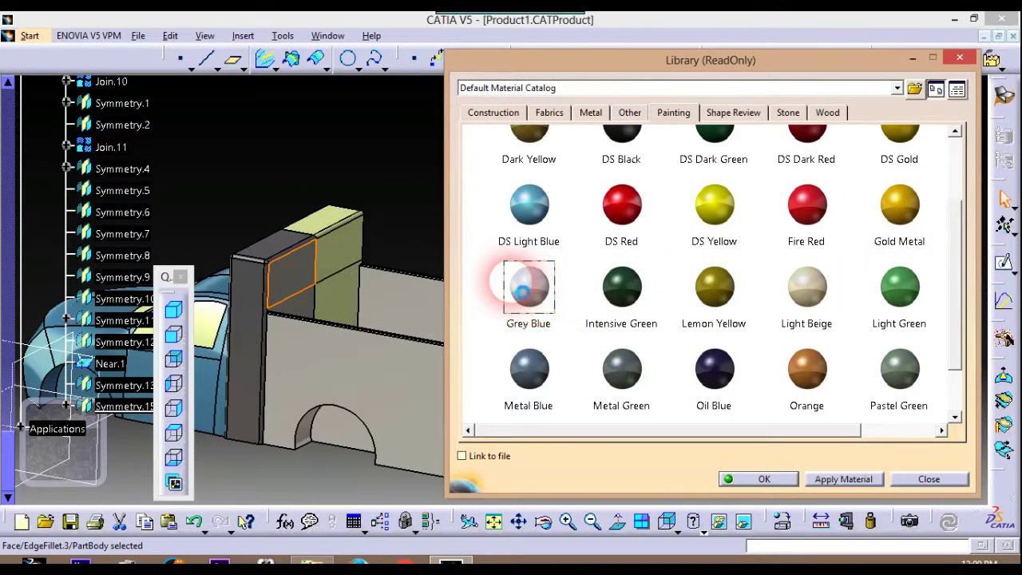
pyautogui.click(833, 482)
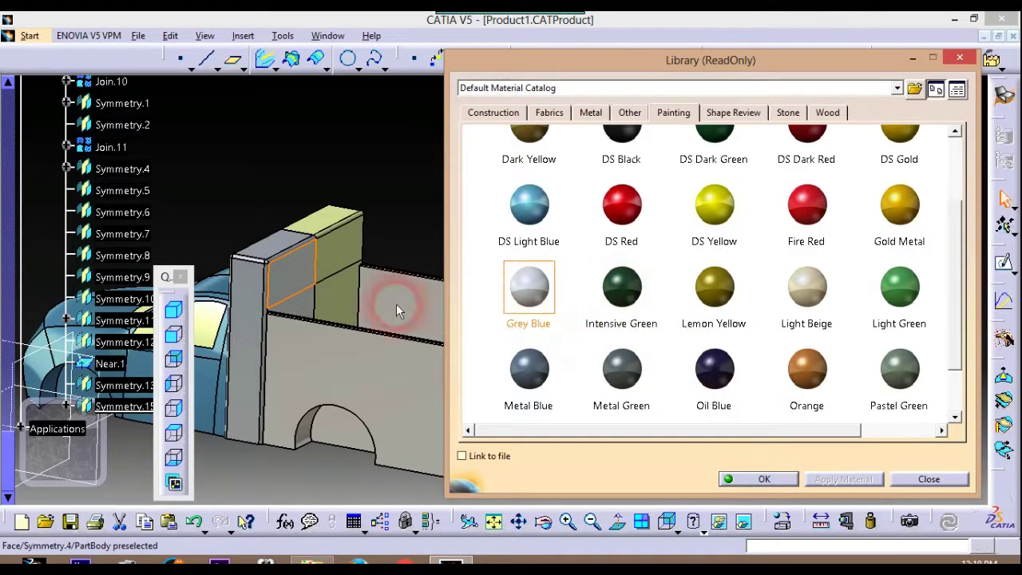
# Apply the Metal Blue painting material to the tall panel surface EdgeFillet.3 behind the cab
pyautogui.click(356, 239)
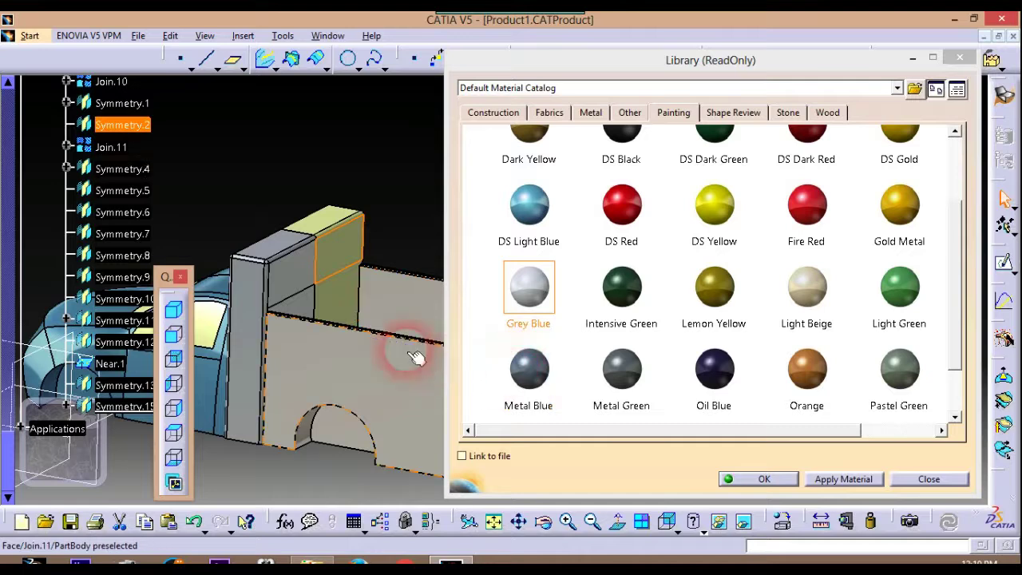
pyautogui.click(294, 271)
pyautogui.click(839, 480)
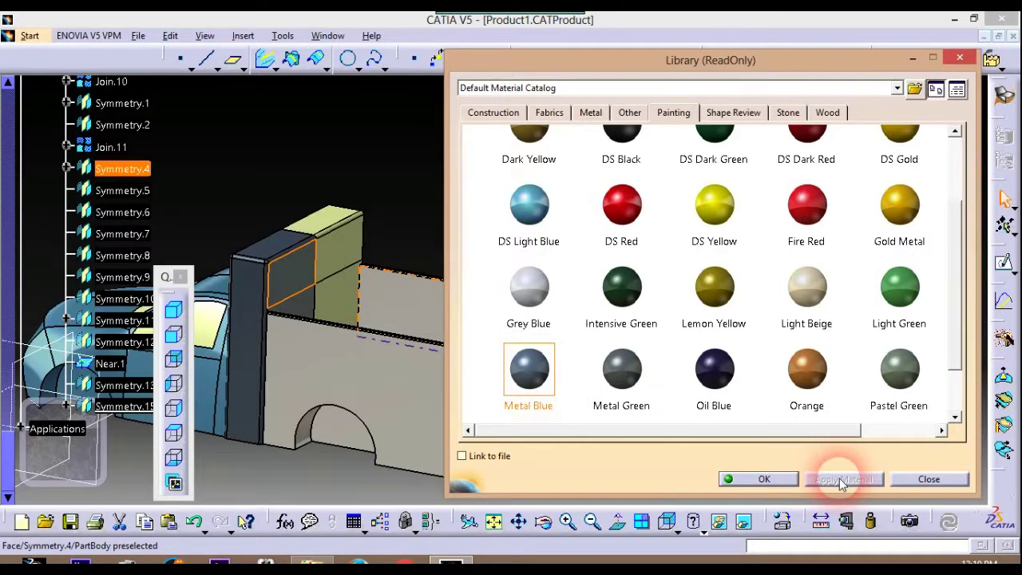
# Apply Metal Blue to the mirrored panel surface Symmetry.2 on the other side and close the material library
pyautogui.click(351, 257)
pyautogui.click(534, 381)
pyautogui.click(835, 479)
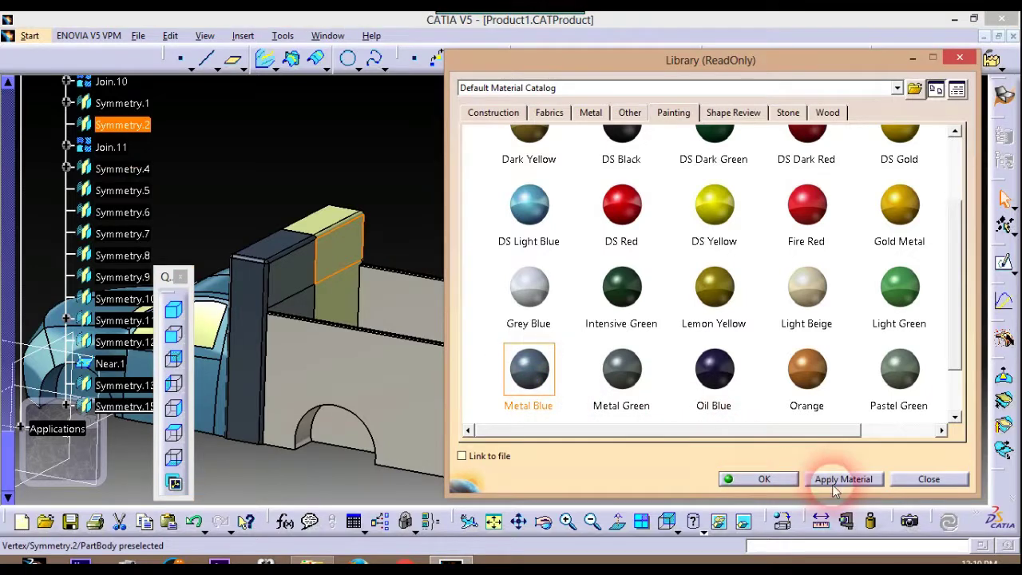
pyautogui.click(312, 144)
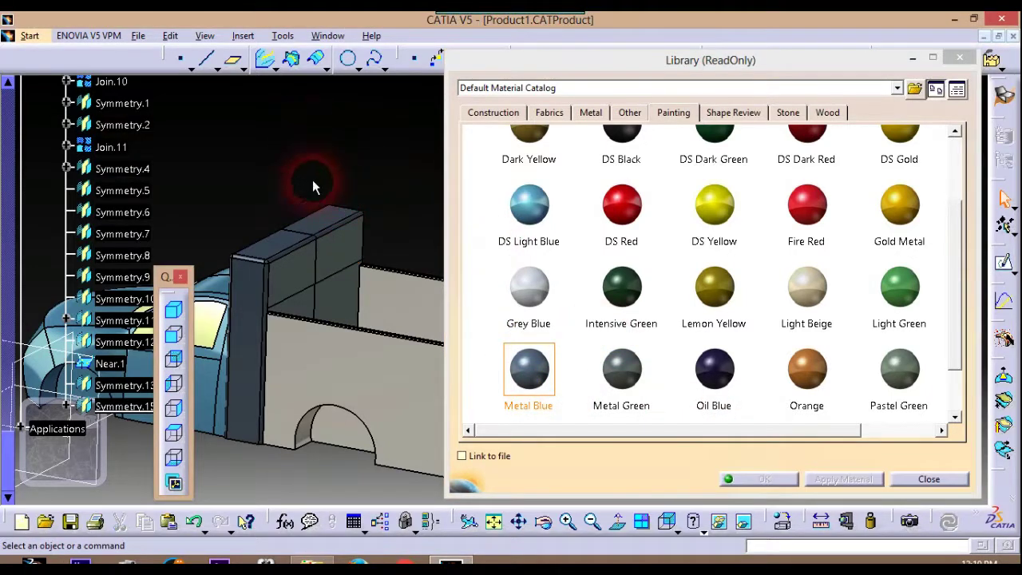
pyautogui.keyDown('ctrl'); pyautogui.moveTo(270, 160); pyautogui.dragTo(279, 238, button='middle'); pyautogui.keyUp('ctrl')
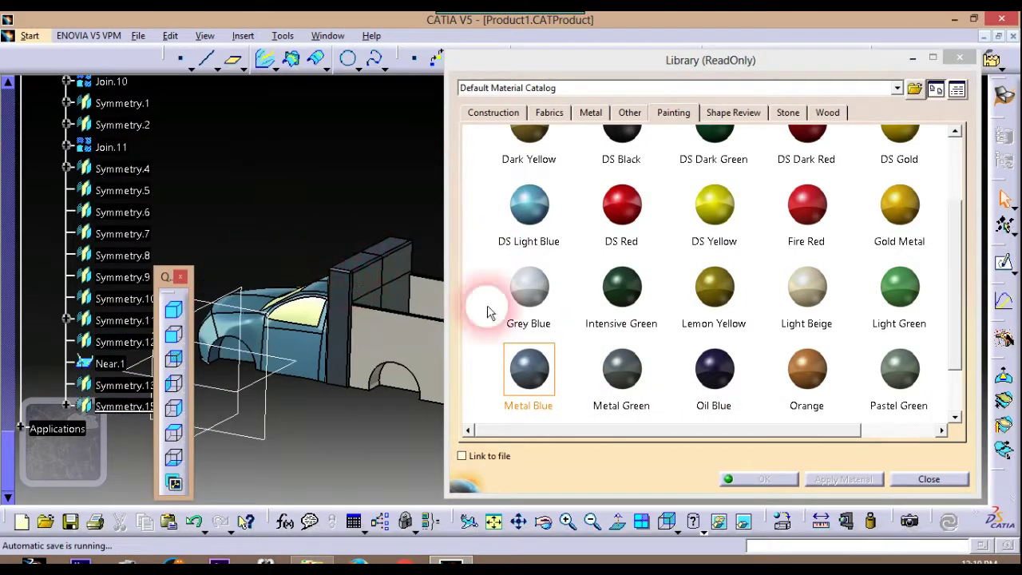
pyautogui.click(766, 481)
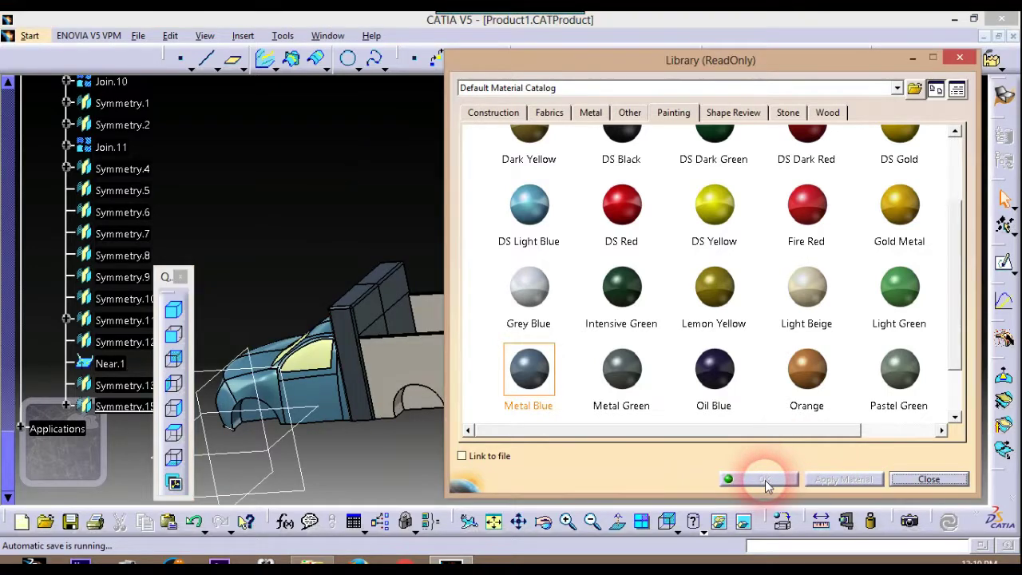
pyautogui.moveTo(743, 64); pyautogui.dragTo(639, 46)
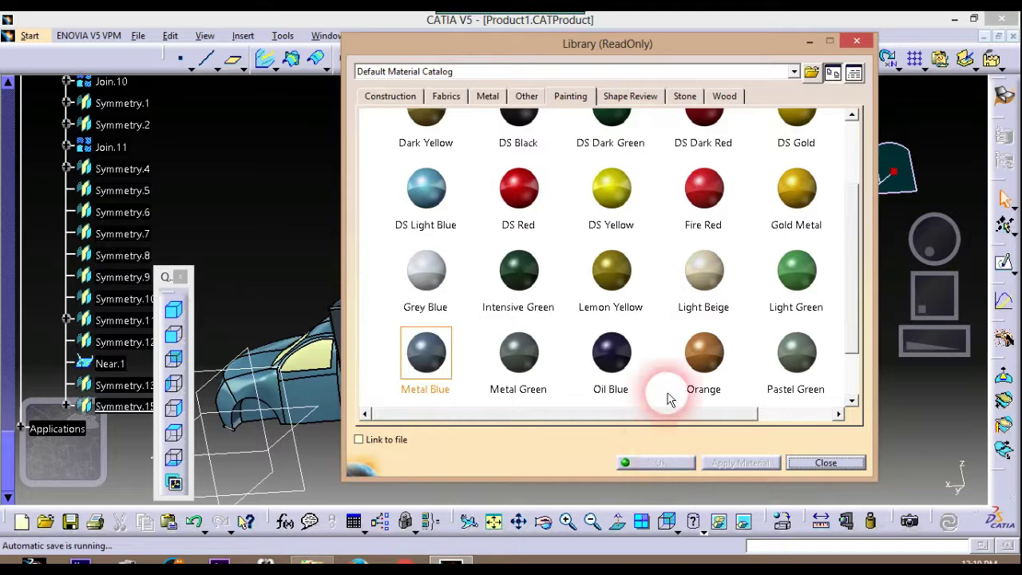
pyautogui.click(866, 42)
# Reopen the material library and look through the Painting, Metal, Fabrics and Construction materials for the front fascia's light inserts
pyautogui.moveTo(716, 189); pyautogui.dragTo(558, 425, button='middle')
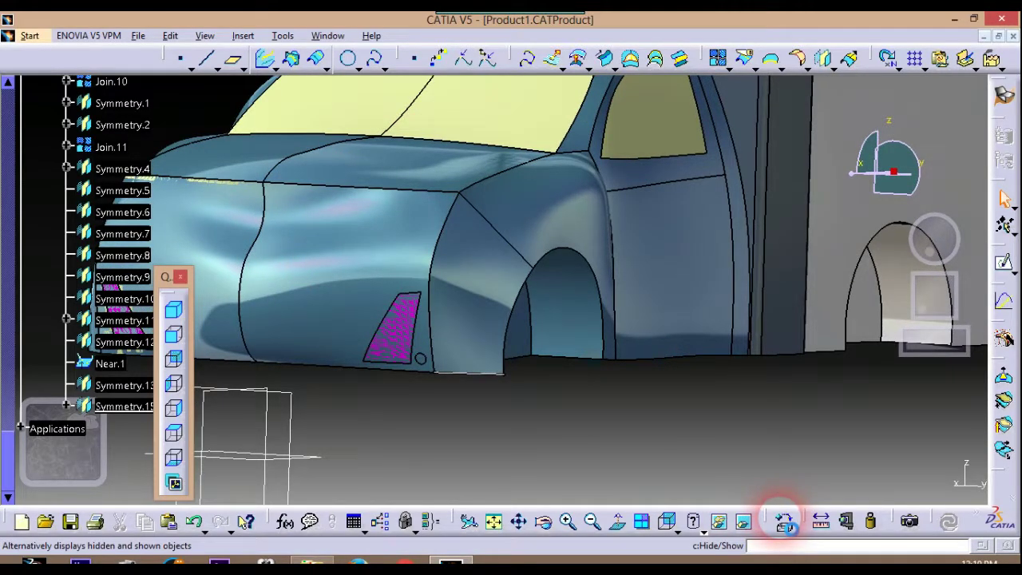
pyautogui.click(785, 522)
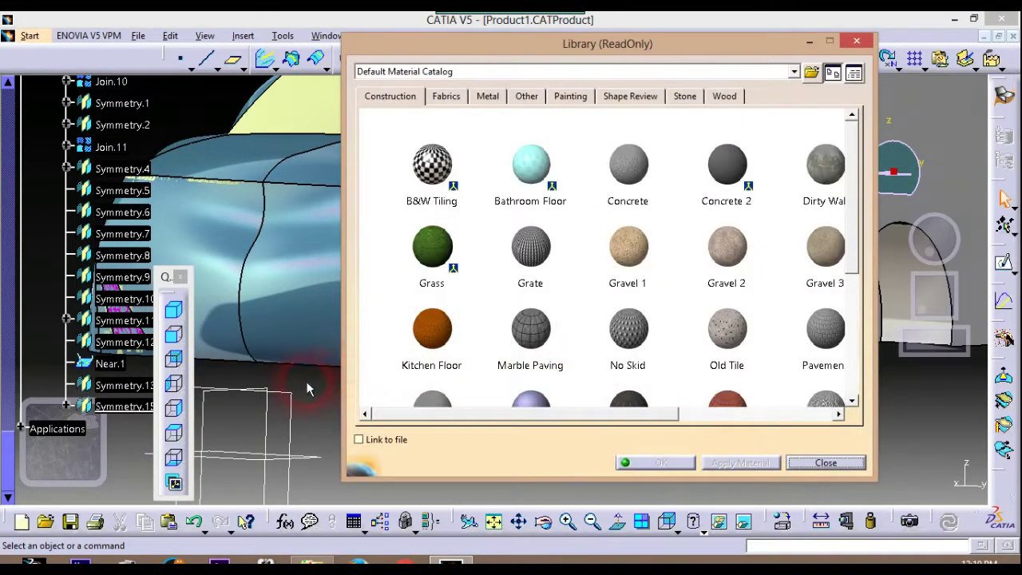
pyautogui.moveTo(307, 389)
pyautogui.mouseDown(button='middle')
pyautogui.moveTo(225, 386)
pyautogui.moveTo(235, 378)
pyautogui.moveTo(224, 377)
pyautogui.mouseUp(button='middle')
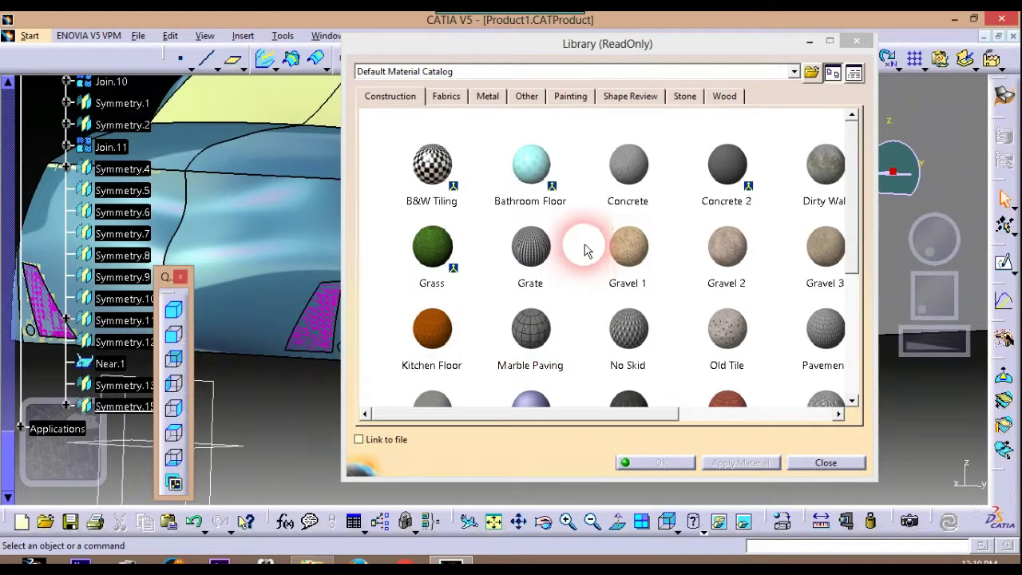
pyautogui.click(578, 102)
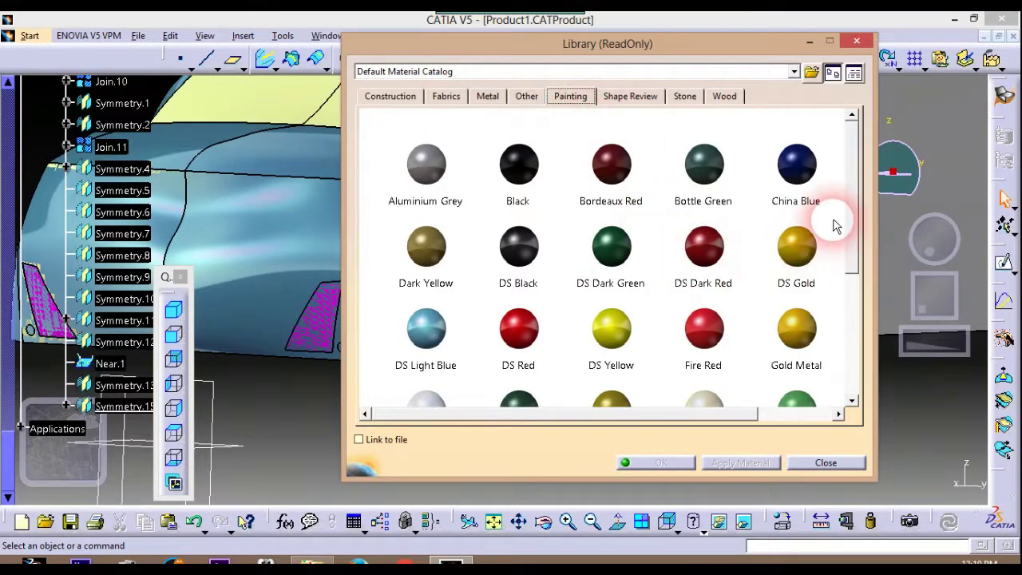
pyautogui.moveTo(855, 207); pyautogui.dragTo(854, 327)
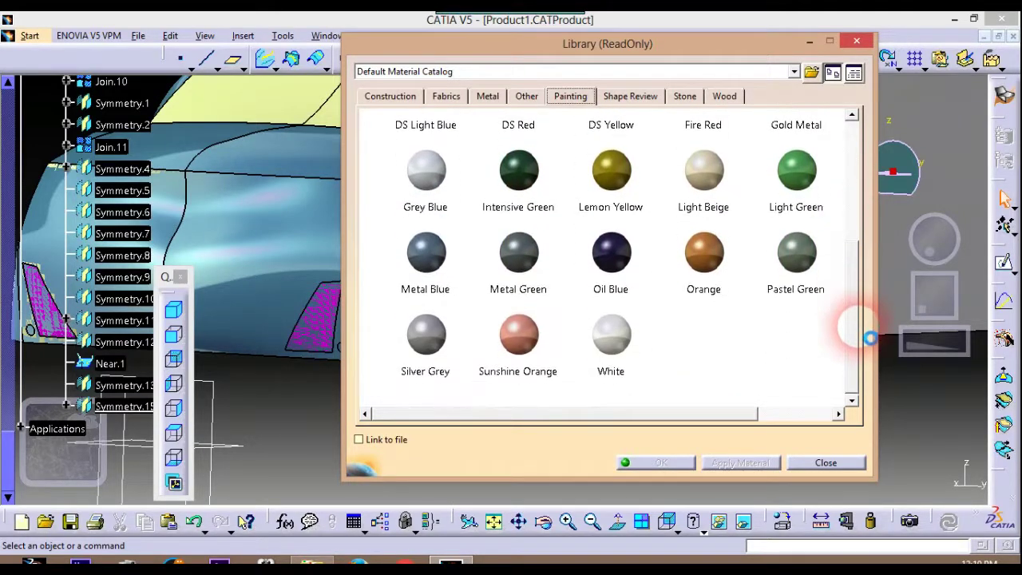
pyautogui.click(296, 405)
pyautogui.moveTo(297, 405); pyautogui.dragTo(227, 442, button='middle')
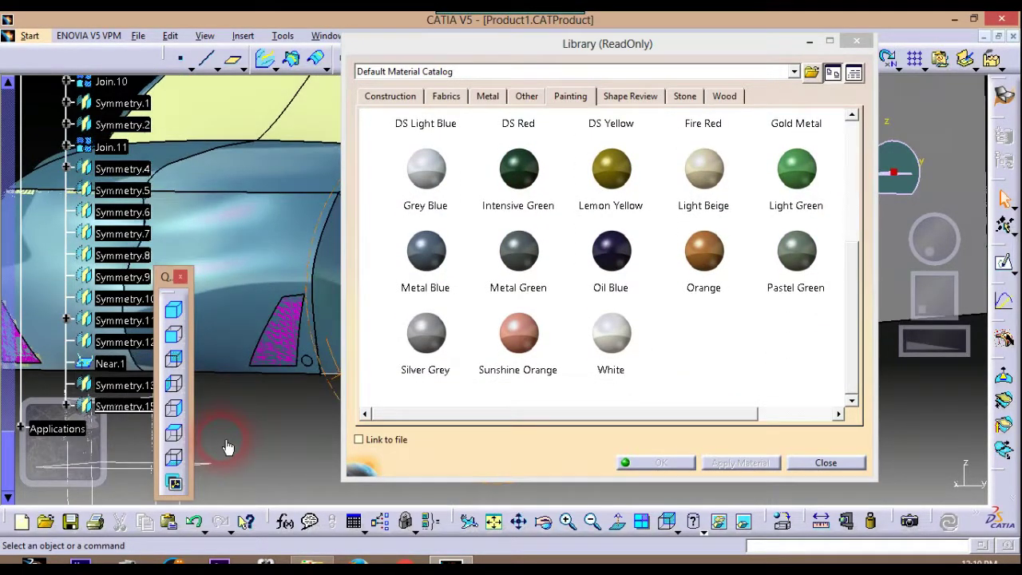
pyautogui.click(488, 96)
pyautogui.moveTo(850, 206); pyautogui.dragTo(850, 312)
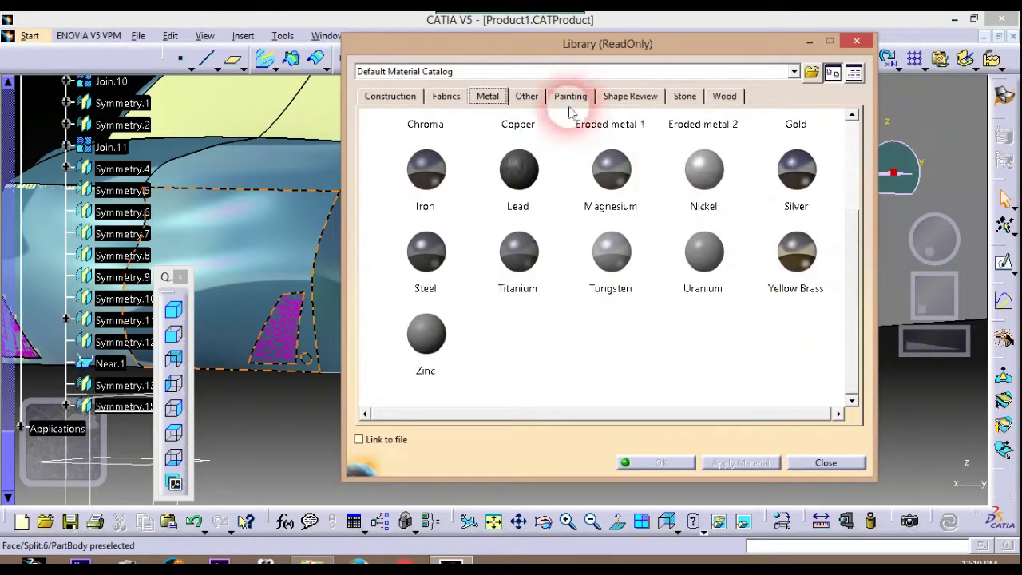
pyautogui.click(447, 97)
pyautogui.moveTo(849, 250); pyautogui.dragTo(868, 224)
pyautogui.click(669, 404)
pyautogui.moveTo(649, 415); pyautogui.dragTo(828, 424)
pyautogui.moveTo(855, 324); pyautogui.dragTo(848, 199)
pyautogui.click(397, 99)
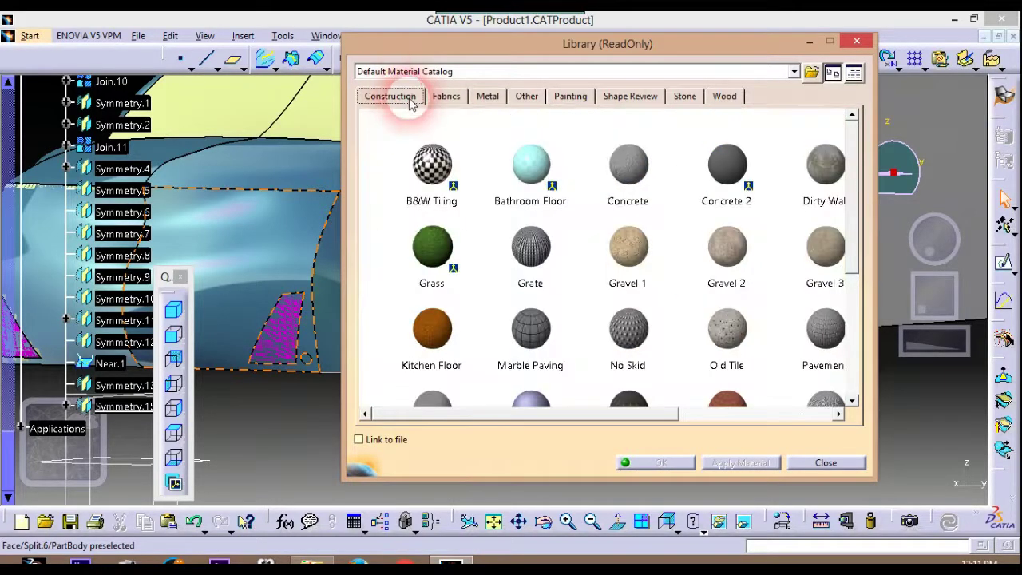
pyautogui.moveTo(855, 206); pyautogui.dragTo(863, 357)
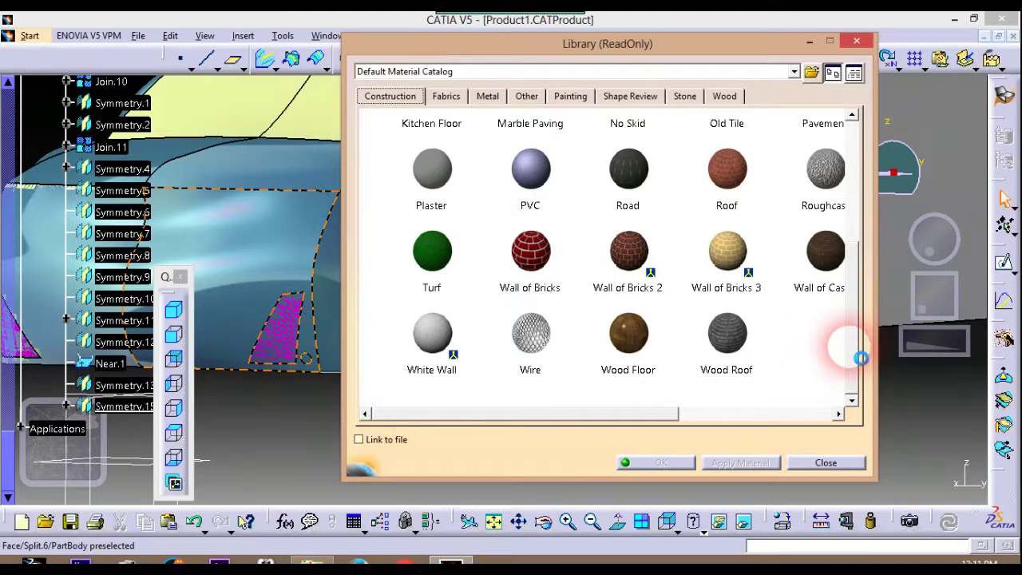
# Try the Wire construction material on the front fascia insert Near.1 and replace it with White Wall
pyautogui.click(497, 340)
pyautogui.click(289, 336)
pyautogui.click(529, 332)
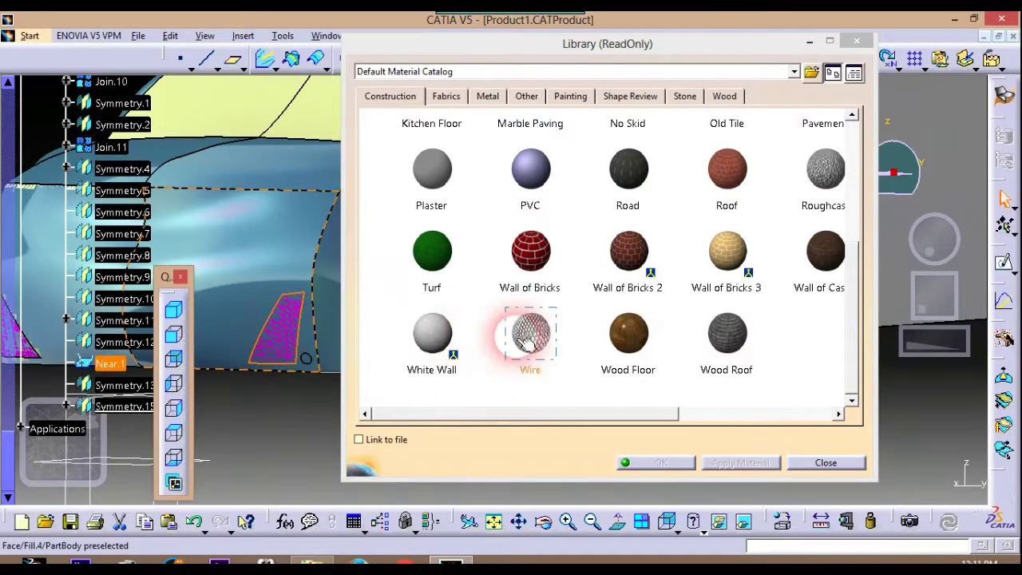
pyautogui.click(725, 457)
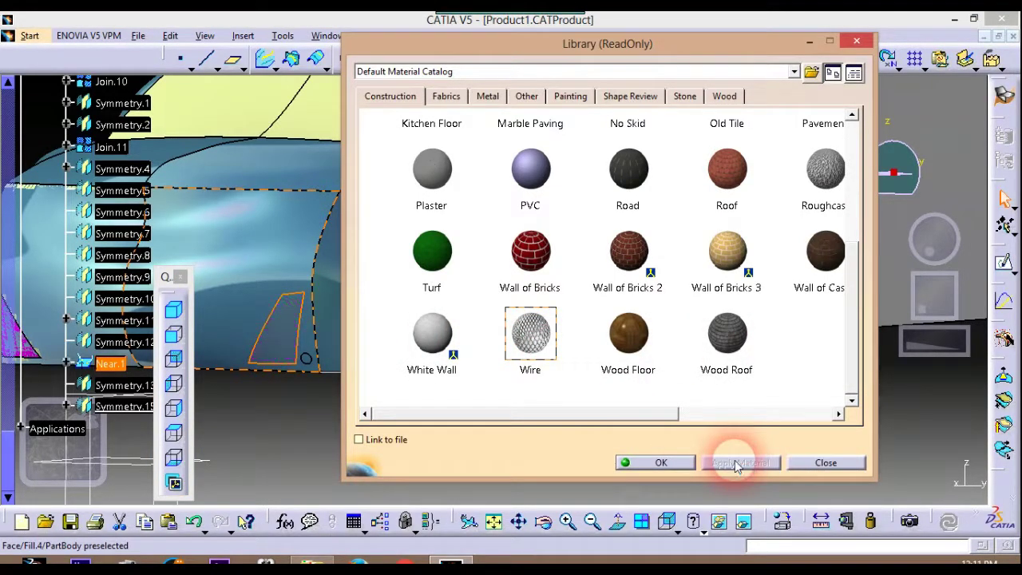
pyautogui.click(447, 383)
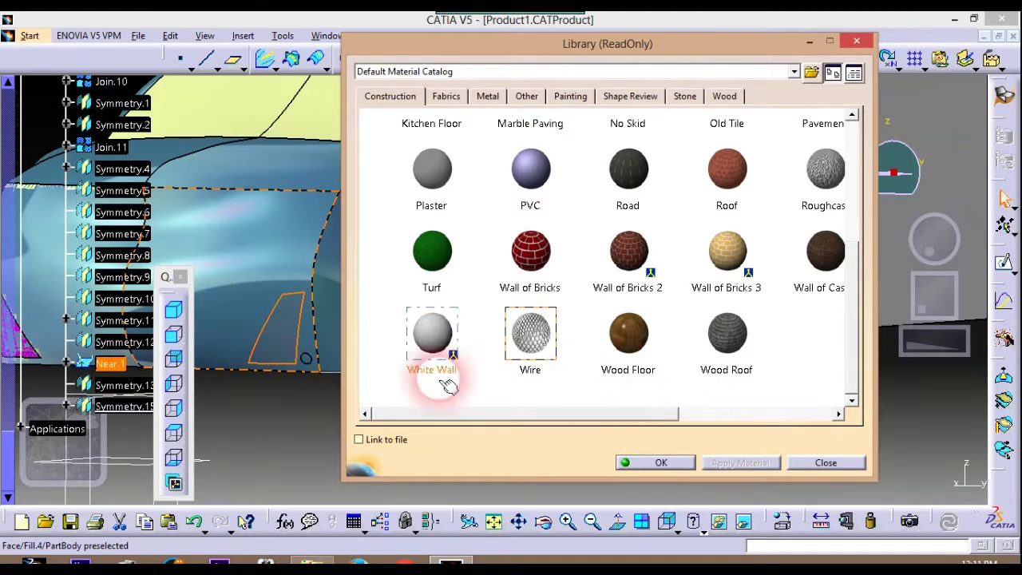
pyautogui.click(732, 463)
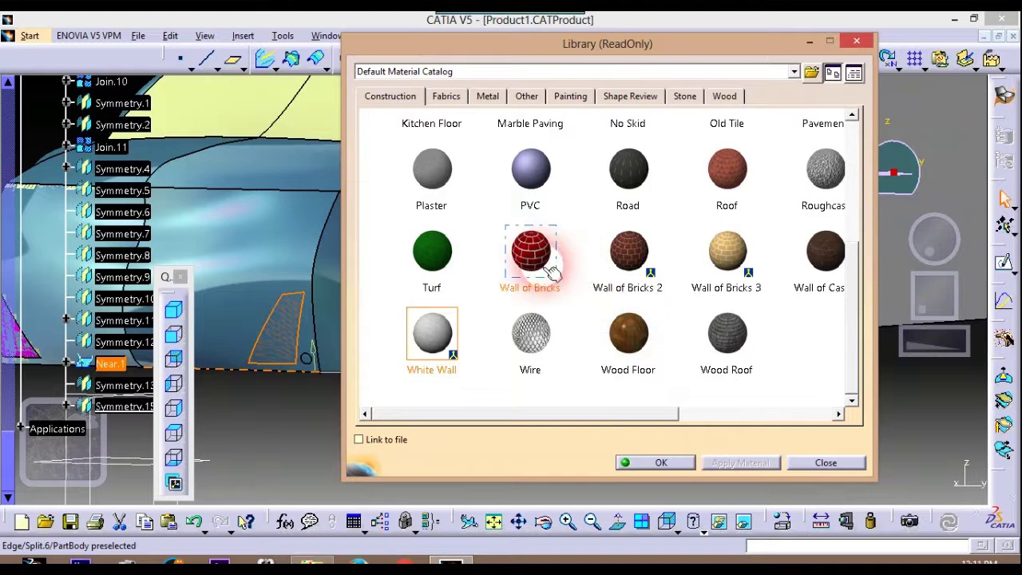
# Apply the Amber Mirror material from the Other category to the front fascia insert Near.1
pyautogui.click(552, 175)
pyautogui.click(407, 299)
pyautogui.moveTo(303, 416); pyautogui.dragTo(228, 429, button='middle')
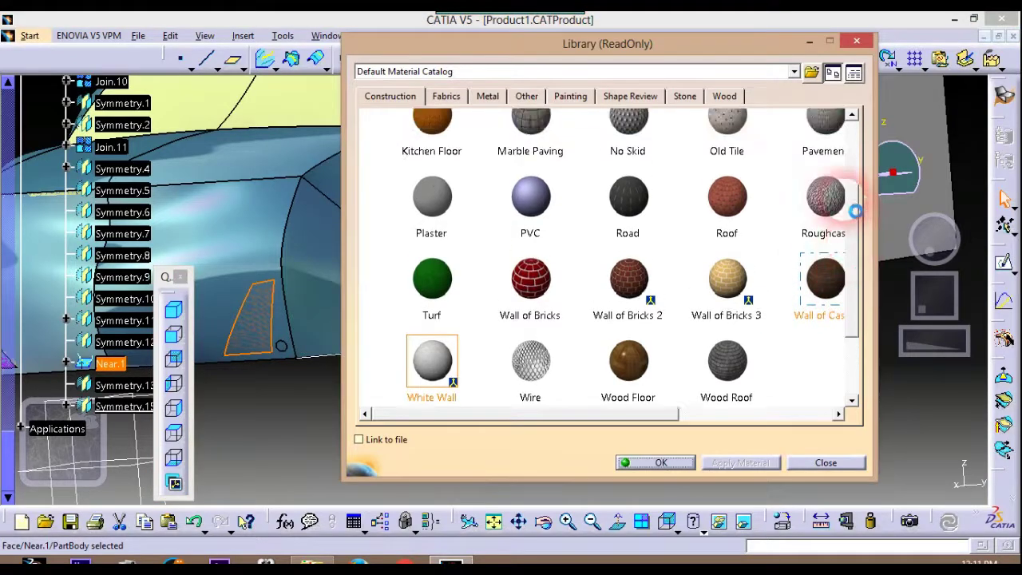
pyautogui.scroll(3, 856, 261)
pyautogui.click(540, 124)
pyautogui.click(501, 96)
pyautogui.click(527, 95)
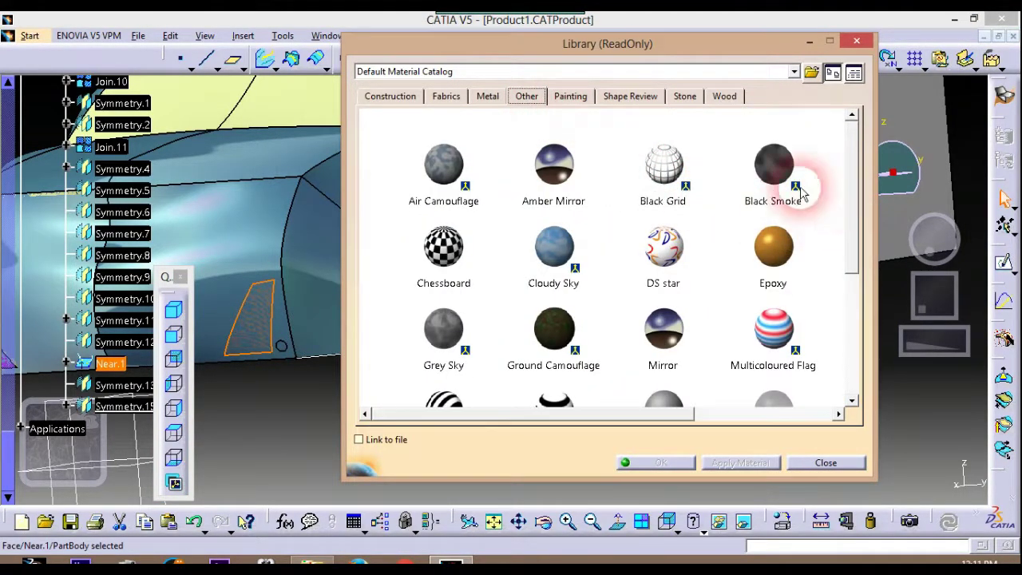
pyautogui.click(556, 171)
pyautogui.click(266, 326)
pyautogui.click(566, 170)
pyautogui.click(723, 467)
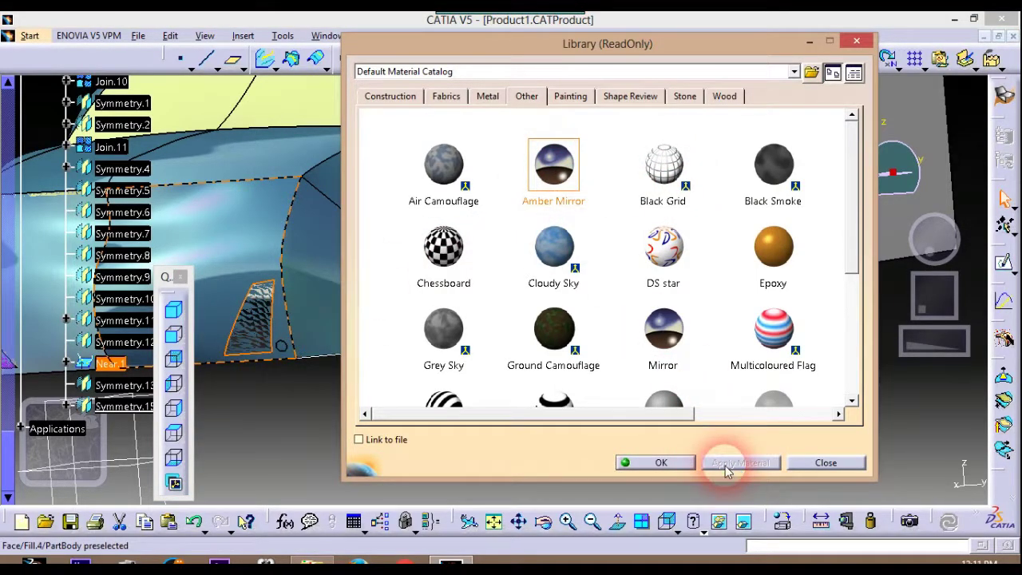
# Try the Smoked Glass material from the Other category on the front fascia insert Near.1
pyautogui.click(578, 270)
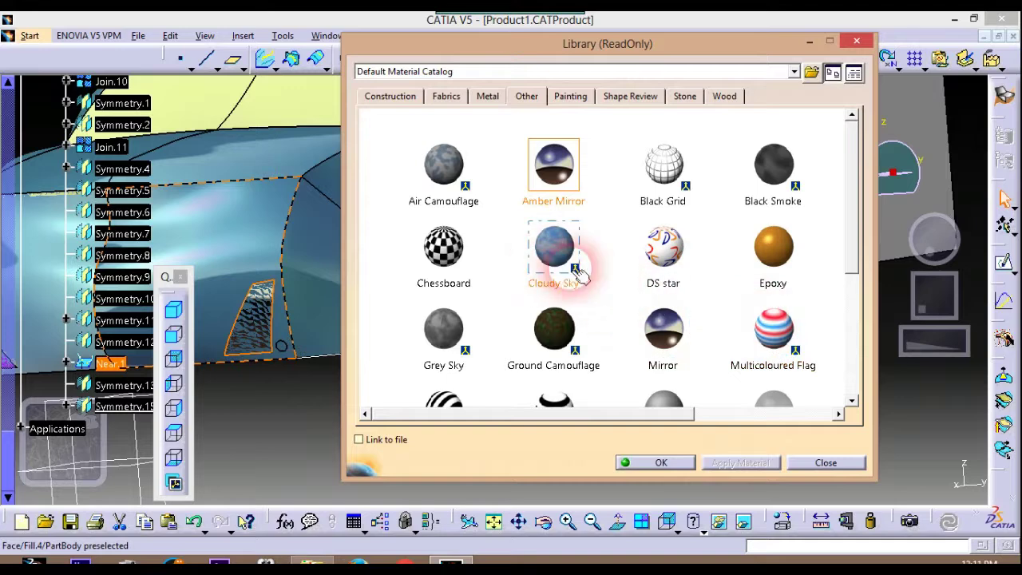
pyautogui.click(855, 239)
pyautogui.moveTo(858, 239); pyautogui.dragTo(861, 349)
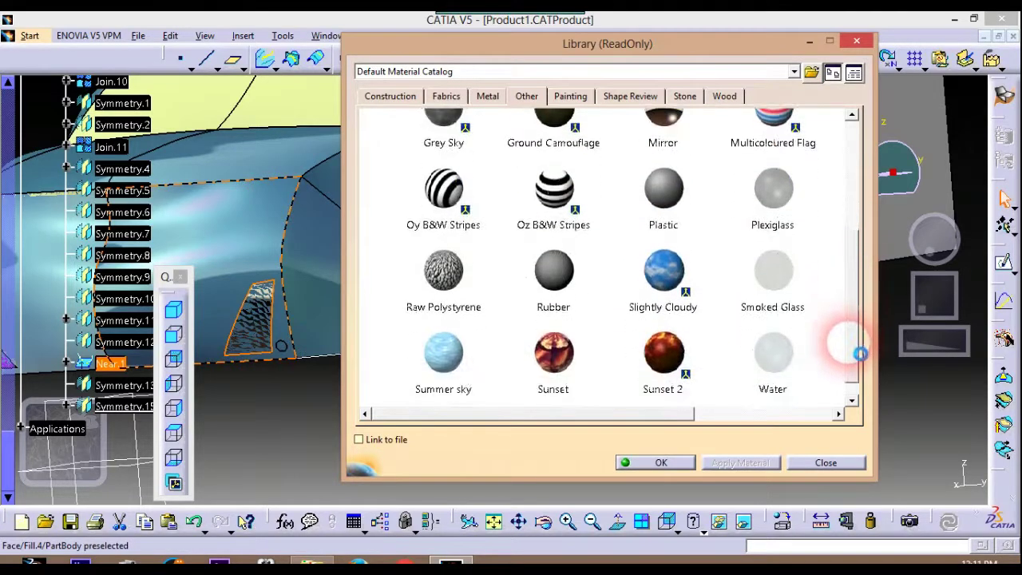
pyautogui.click(788, 277)
pyautogui.click(779, 274)
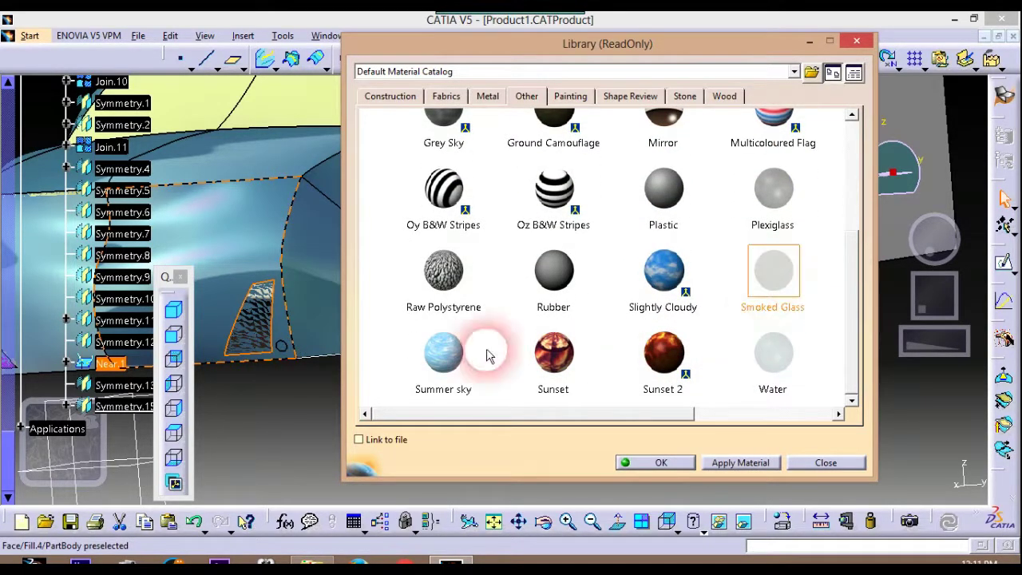
pyautogui.click(267, 326)
pyautogui.click(783, 275)
pyautogui.click(793, 427)
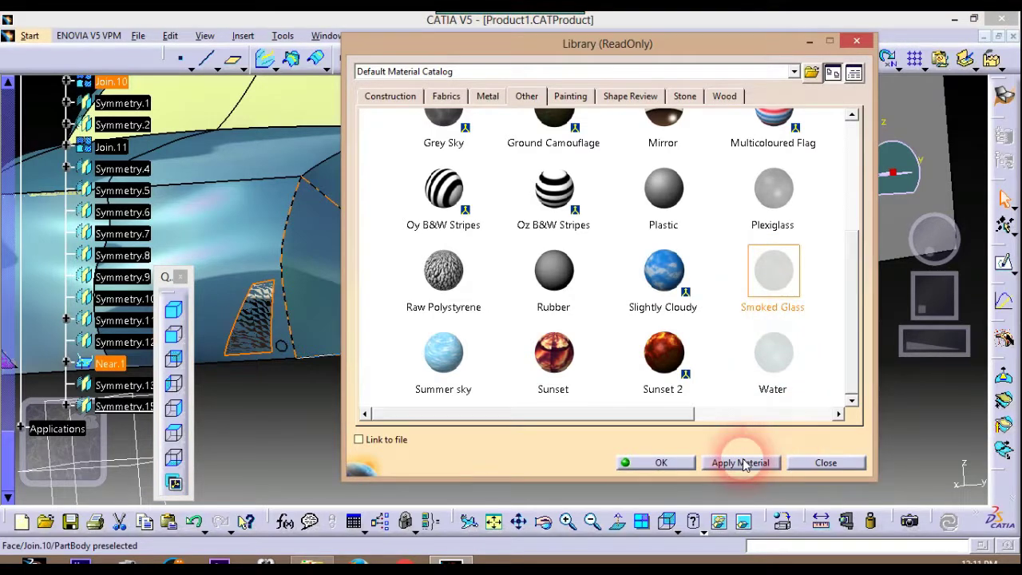
pyautogui.click(734, 385)
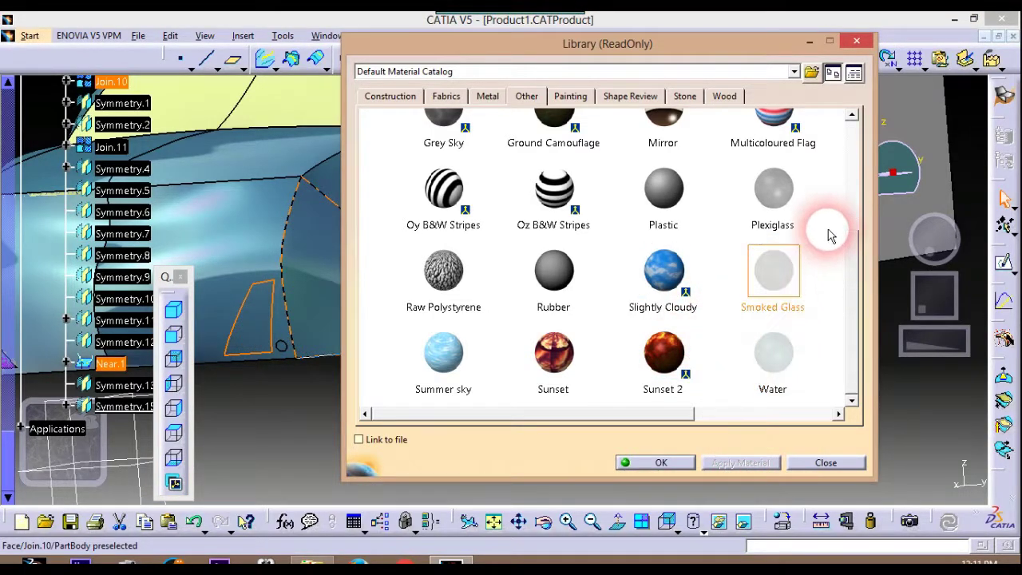
# Try the Plexiglass material on the front fascia insert Near.1 in place of Smoked Glass
pyautogui.click(787, 198)
pyautogui.click(272, 334)
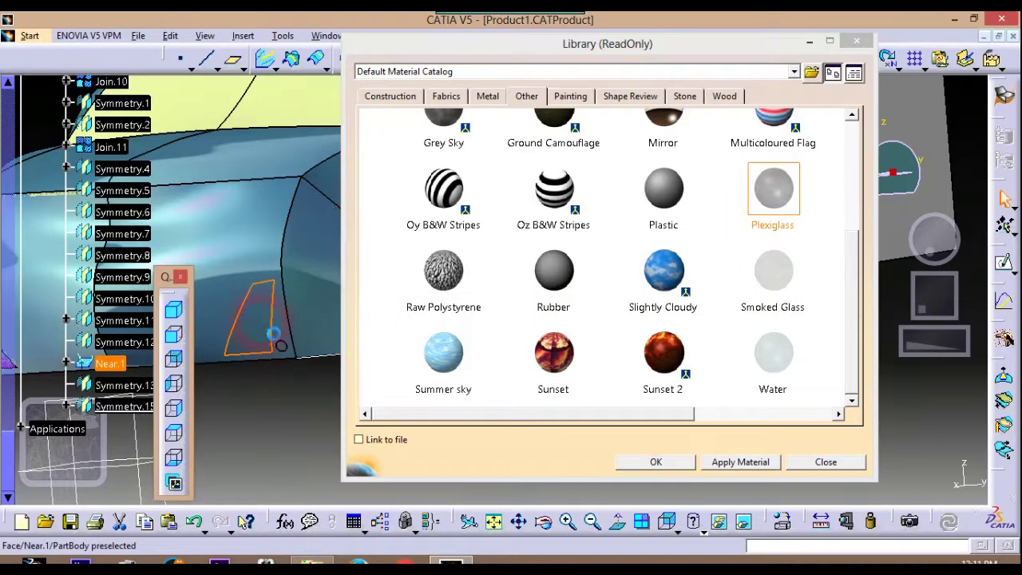
pyautogui.click(787, 197)
pyautogui.click(743, 467)
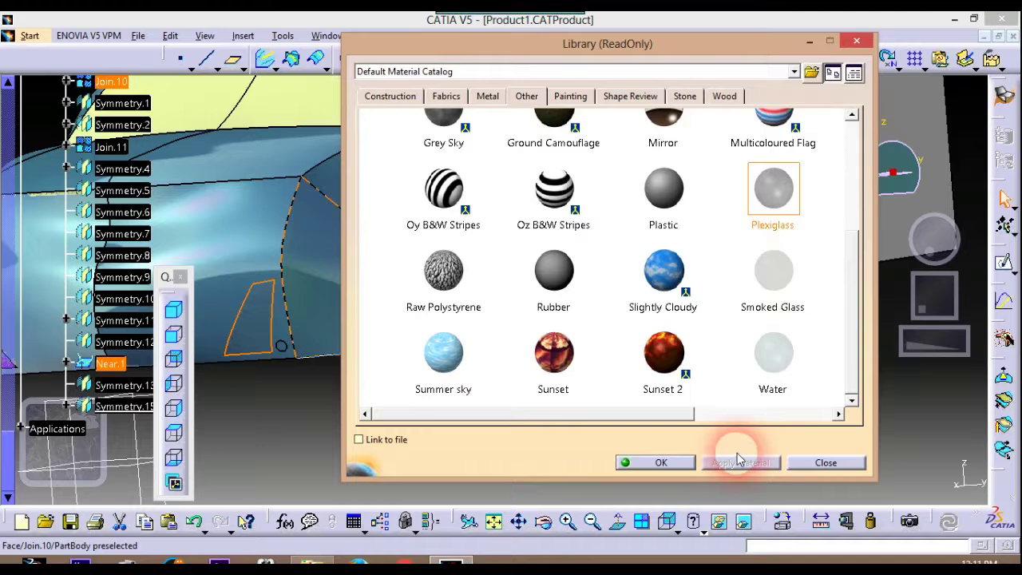
# Apply the White painting material to the front fascia insert Near.1 and close the material library
pyautogui.click(571, 96)
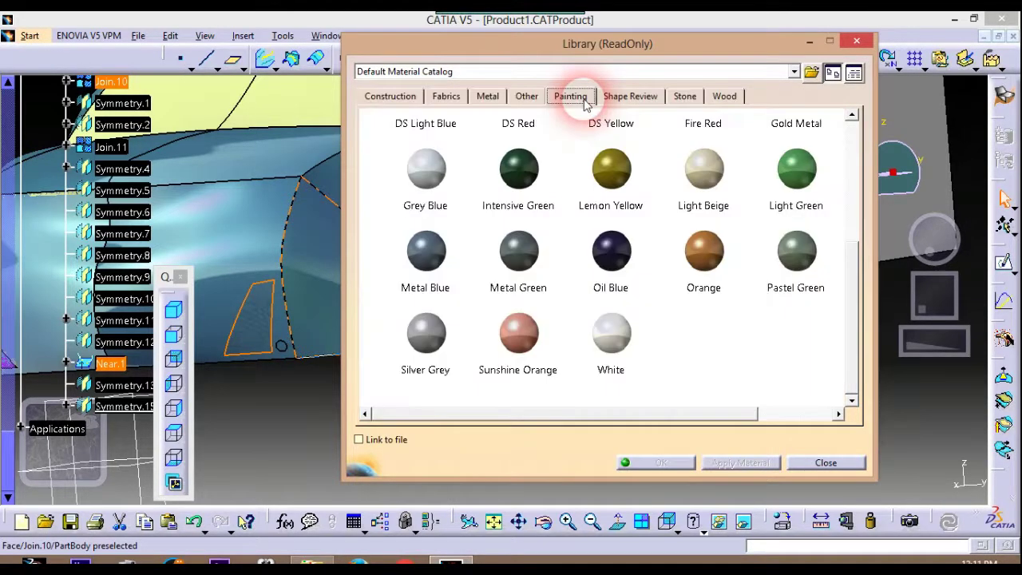
pyautogui.click(615, 335)
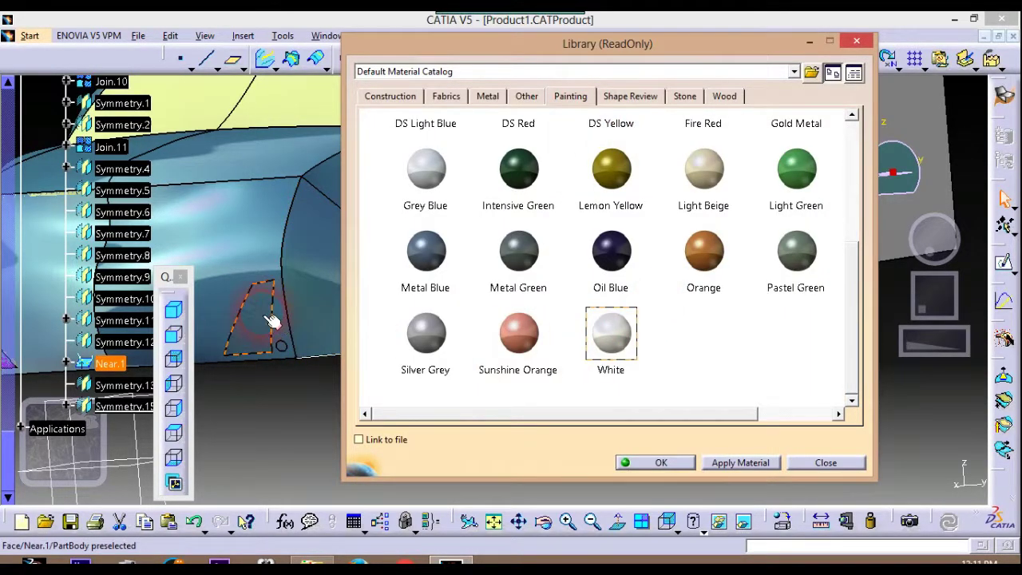
pyautogui.click(607, 336)
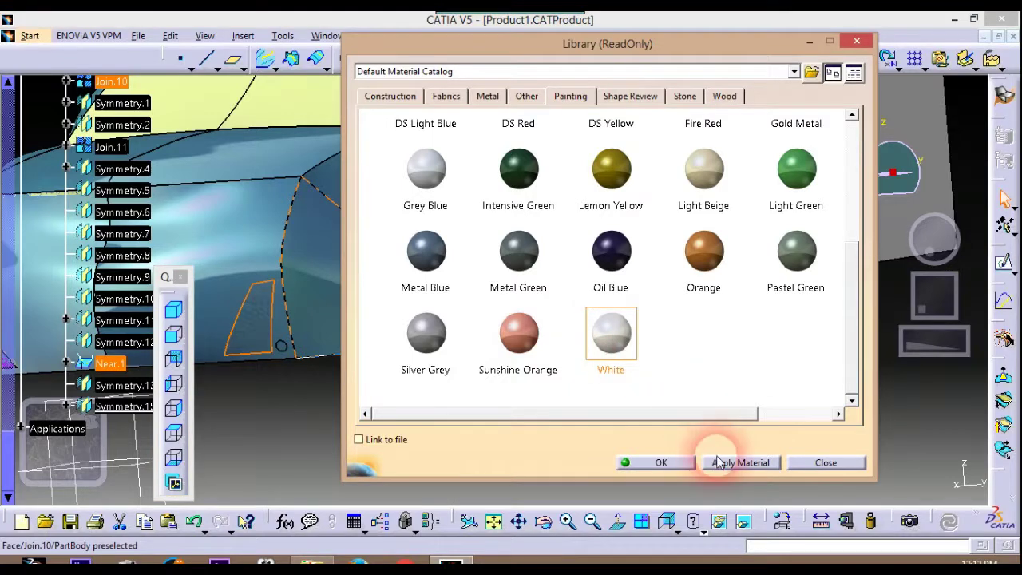
pyautogui.click(648, 468)
# Apply the White painting material to the mirrored fascia insert Symmetry.13 and close the material library
pyautogui.moveTo(296, 382); pyautogui.dragTo(464, 325, button='middle')
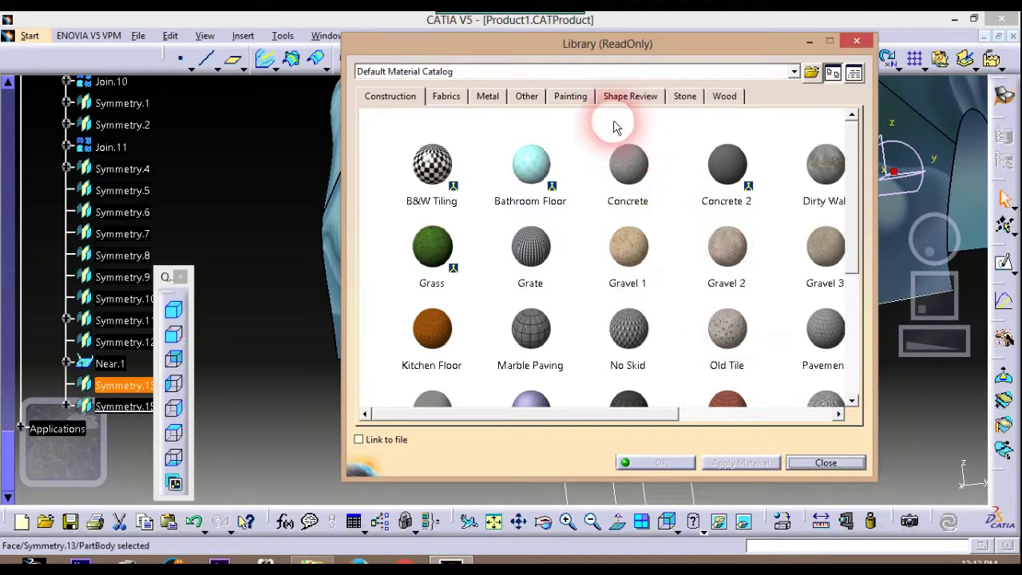
pyautogui.click(570, 96)
pyautogui.moveTo(848, 256); pyautogui.dragTo(850, 375)
pyautogui.click(625, 349)
pyautogui.click(732, 457)
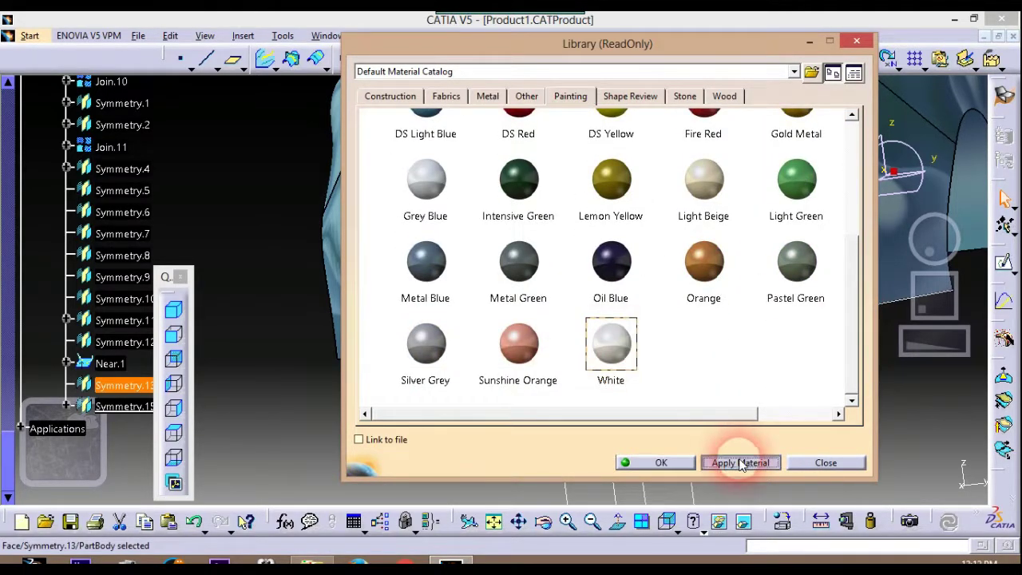
pyautogui.click(661, 465)
# Reopen the material library for windshield surface Fill.2 and look through the Construction, Painting, Metal and Fabrics materials
pyautogui.moveTo(750, 430); pyautogui.dragTo(538, 406, button='middle')
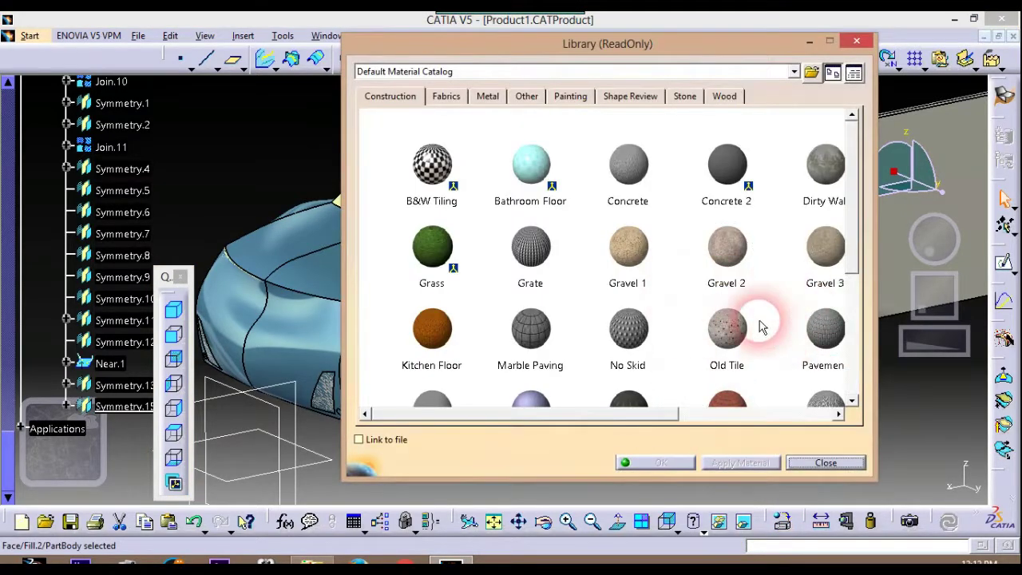
pyautogui.moveTo(311, 152); pyautogui.dragTo(346, 164, button='middle')
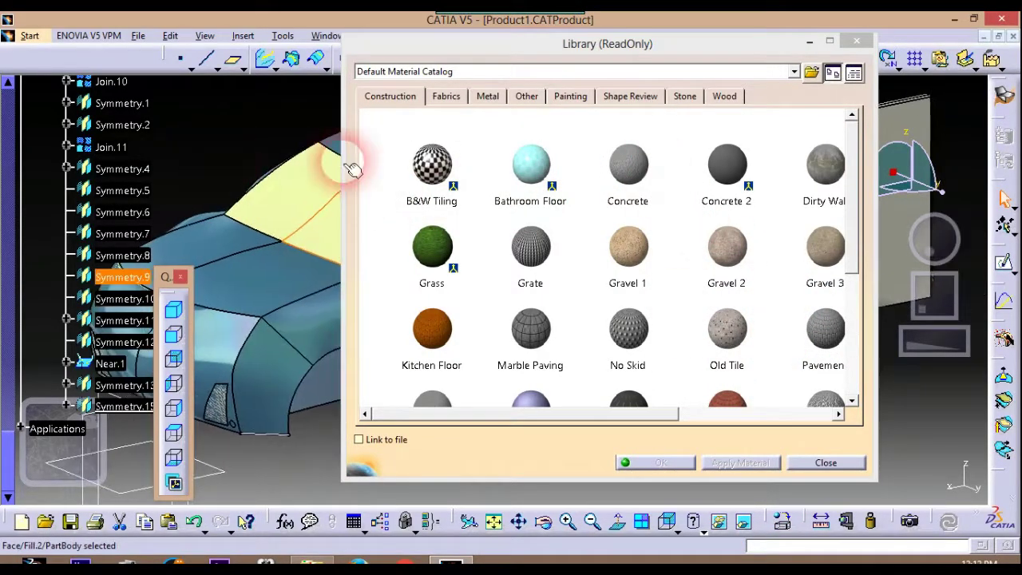
pyautogui.click(547, 165)
pyautogui.click(293, 119)
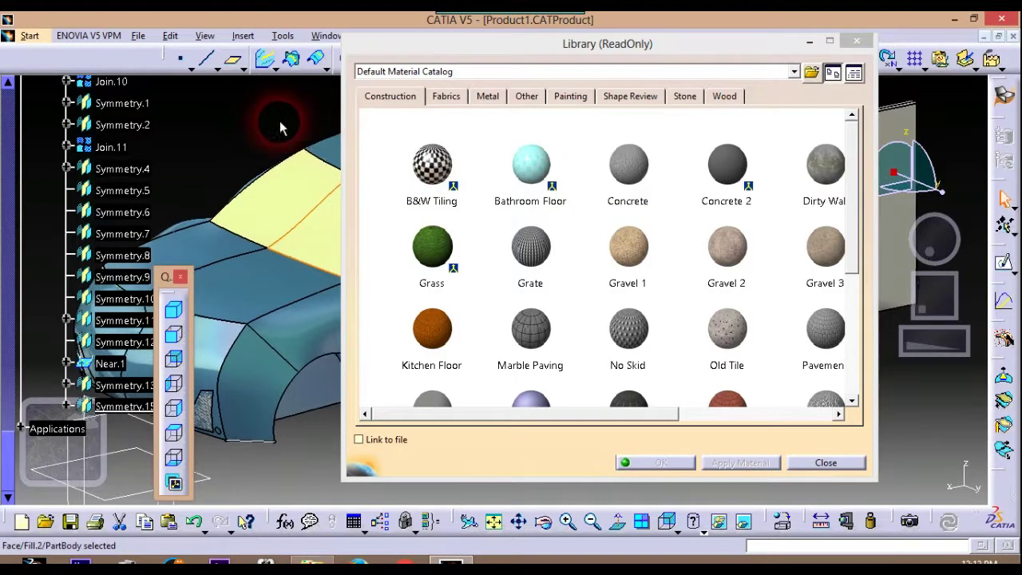
pyautogui.click(815, 311)
pyautogui.moveTo(861, 233)
pyautogui.mouseDown()
pyautogui.moveTo(868, 357)
pyautogui.moveTo(831, 165)
pyautogui.mouseUp()
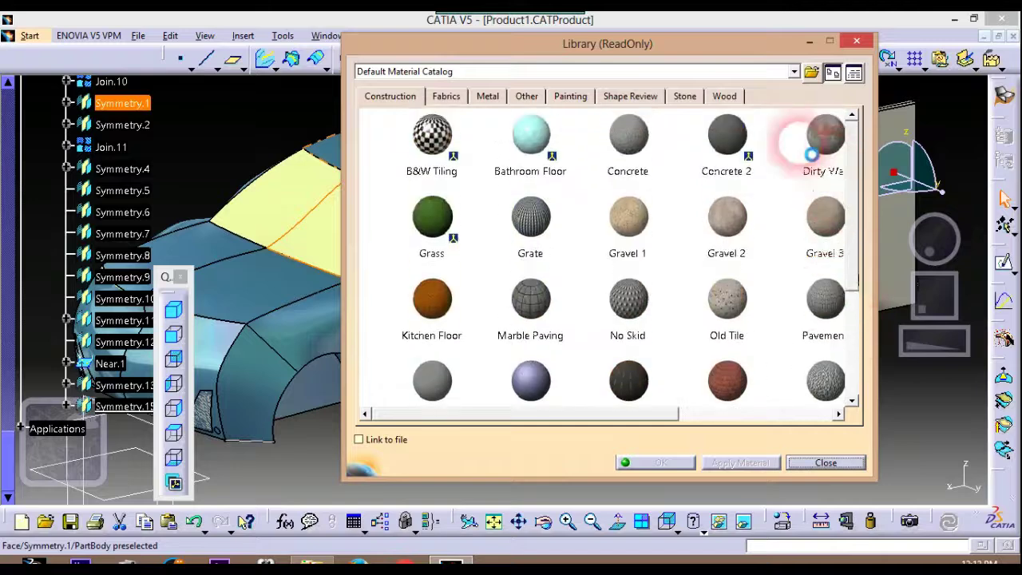
pyautogui.click(571, 98)
pyautogui.moveTo(861, 246)
pyautogui.mouseDown()
pyautogui.moveTo(859, 355)
pyautogui.moveTo(869, 366)
pyautogui.moveTo(859, 366)
pyautogui.moveTo(832, 232)
pyautogui.mouseUp()
pyautogui.click(489, 98)
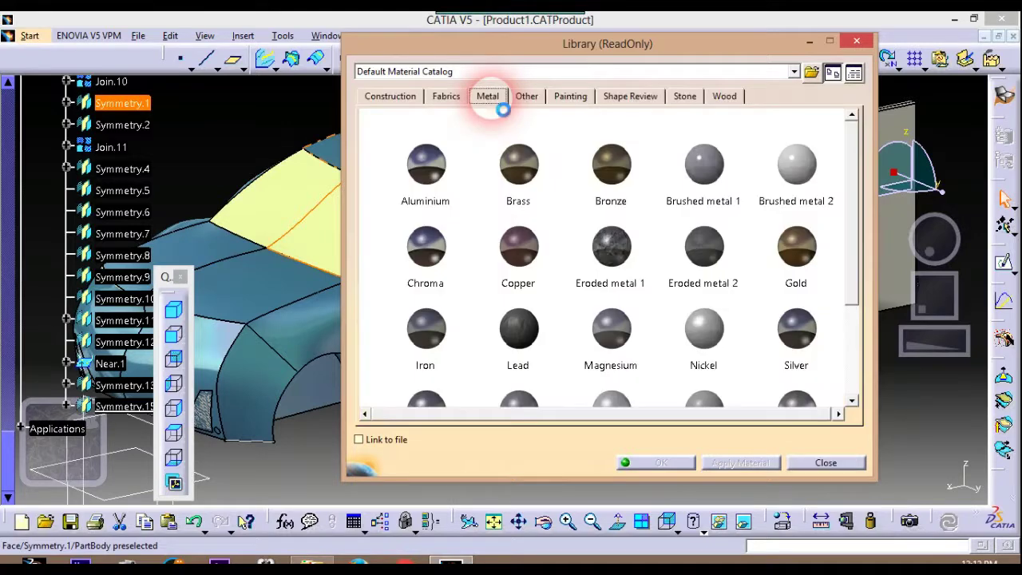
pyautogui.click(447, 96)
pyautogui.click(845, 240)
pyautogui.moveTo(869, 252); pyautogui.dragTo(869, 342)
pyautogui.moveTo(655, 413); pyautogui.dragTo(833, 424)
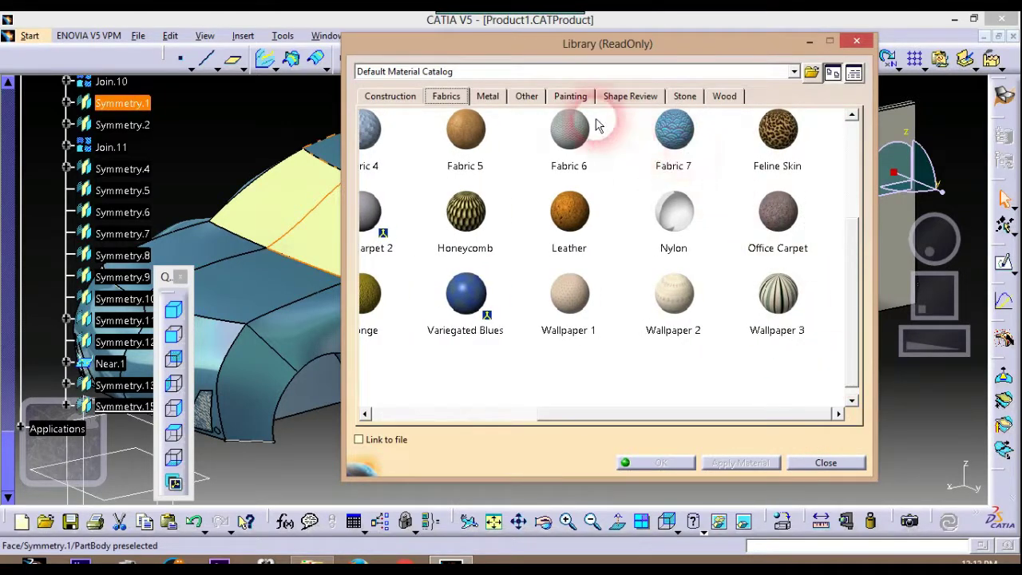
# Try the Plexiglass material from the Other category on the windshield half Fill.2
pyautogui.click(527, 96)
pyautogui.moveTo(853, 237); pyautogui.dragTo(864, 362)
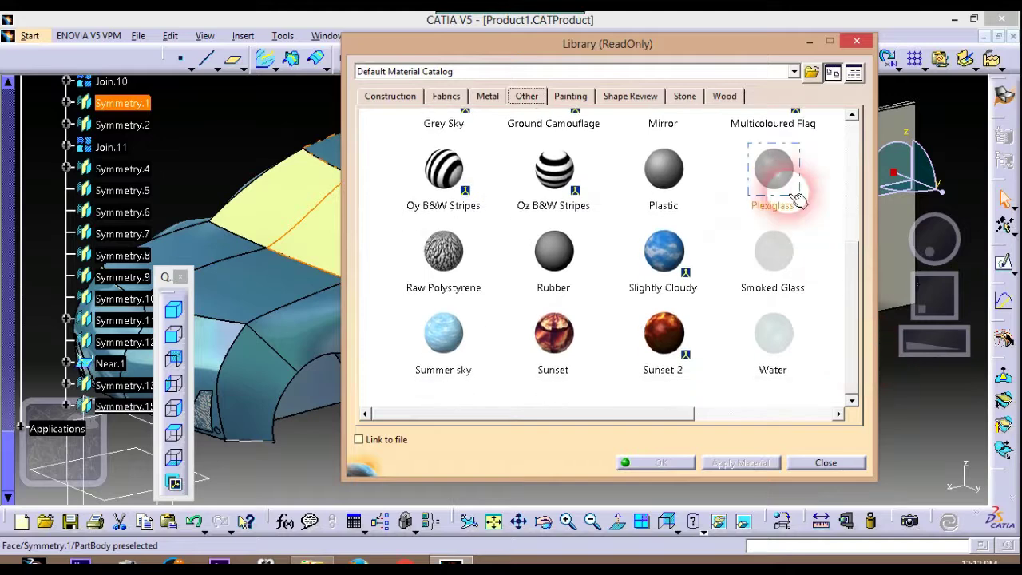
pyautogui.click(779, 178)
pyautogui.moveTo(350, 223); pyautogui.dragTo(333, 235)
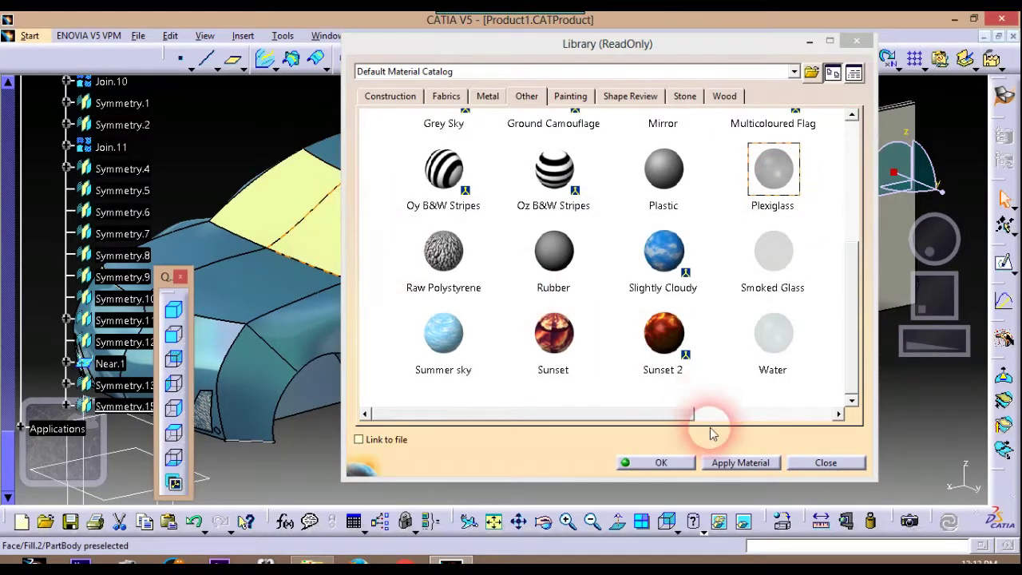
pyautogui.click(726, 465)
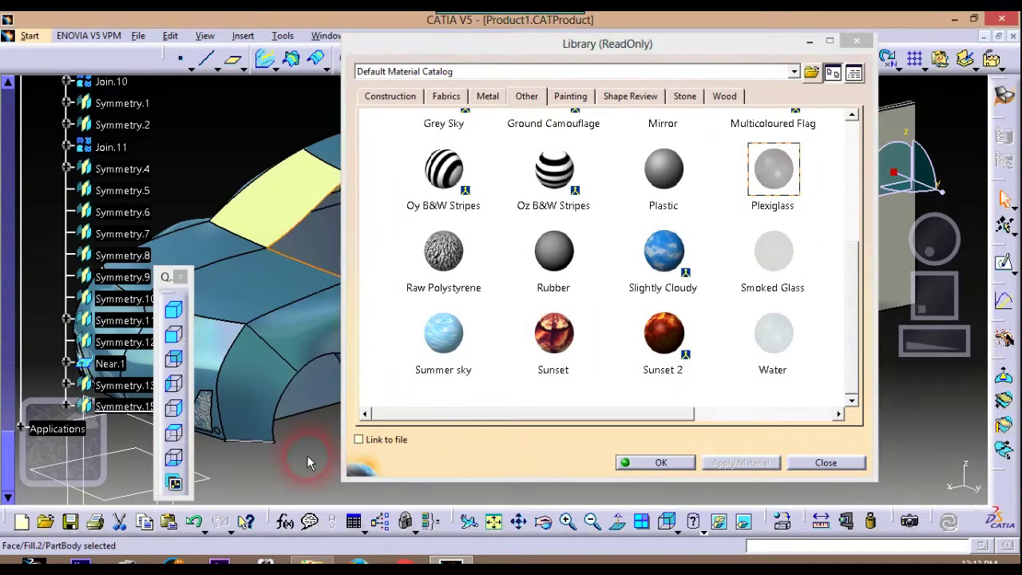
# Apply the Black painting material to both halves of the windshield and close the material library
pyautogui.moveTo(306, 455); pyautogui.dragTo(192, 436, button='middle')
pyautogui.scroll(1, 292, 424)
pyautogui.moveTo(292, 424); pyautogui.dragTo(342, 413, button='middle')
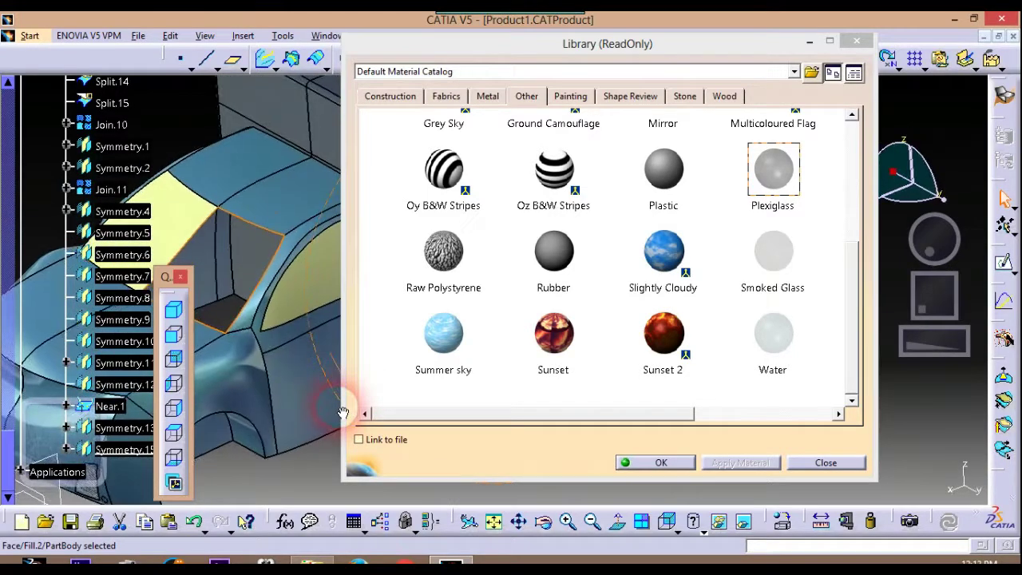
pyautogui.click(572, 96)
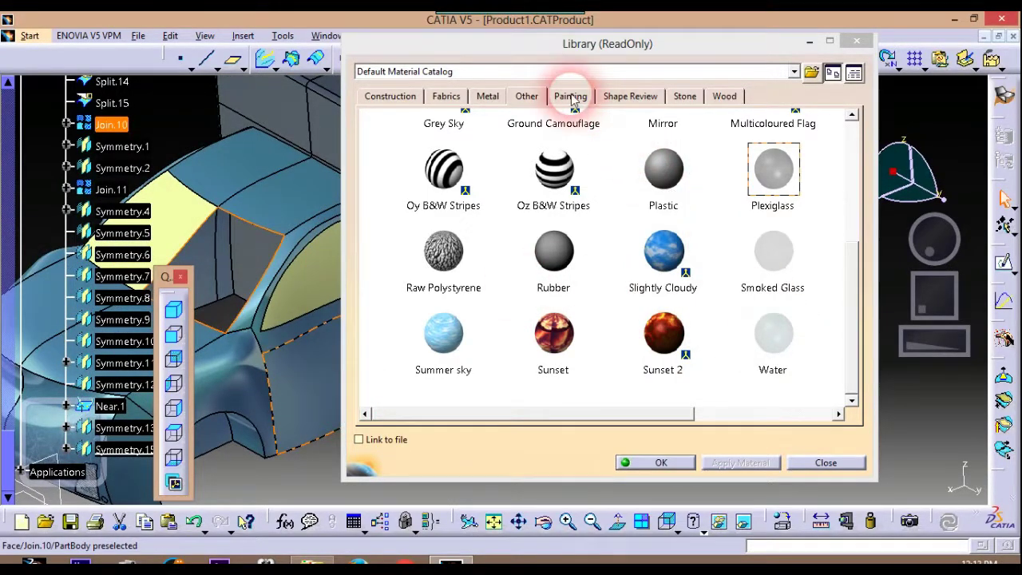
pyautogui.click(626, 156)
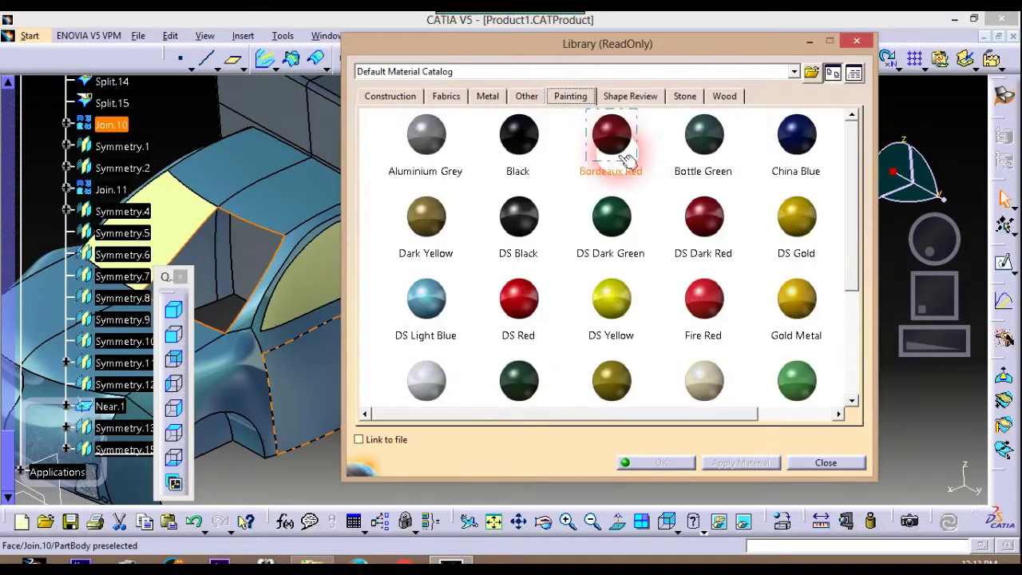
pyautogui.click(246, 267)
pyautogui.click(723, 464)
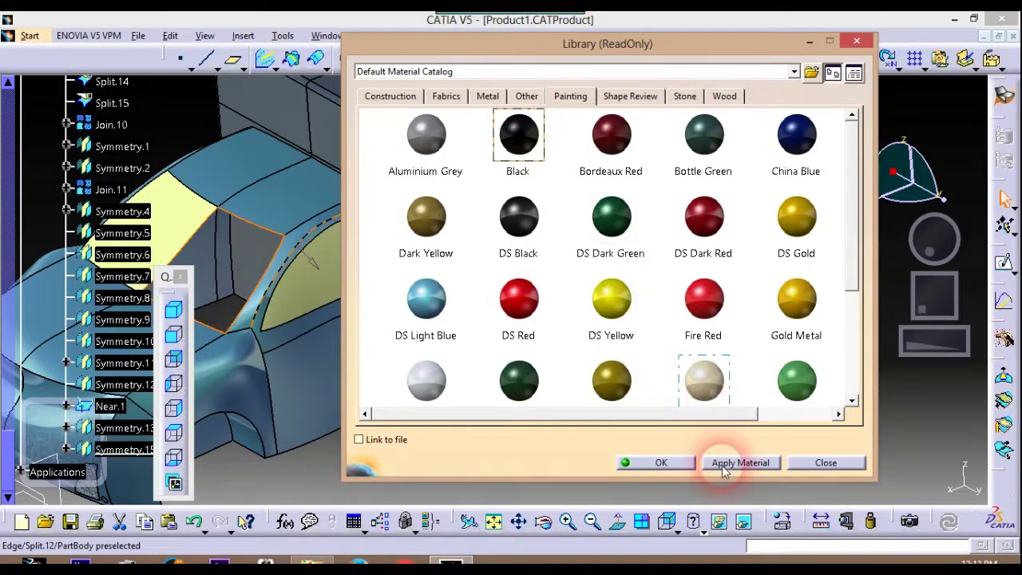
pyautogui.click(190, 216)
pyautogui.click(539, 160)
pyautogui.click(660, 466)
# Apply the Black painting material to the cab's side window surface Split.8 and close the material library
pyautogui.moveTo(602, 439); pyautogui.dragTo(655, 432, button='middle')
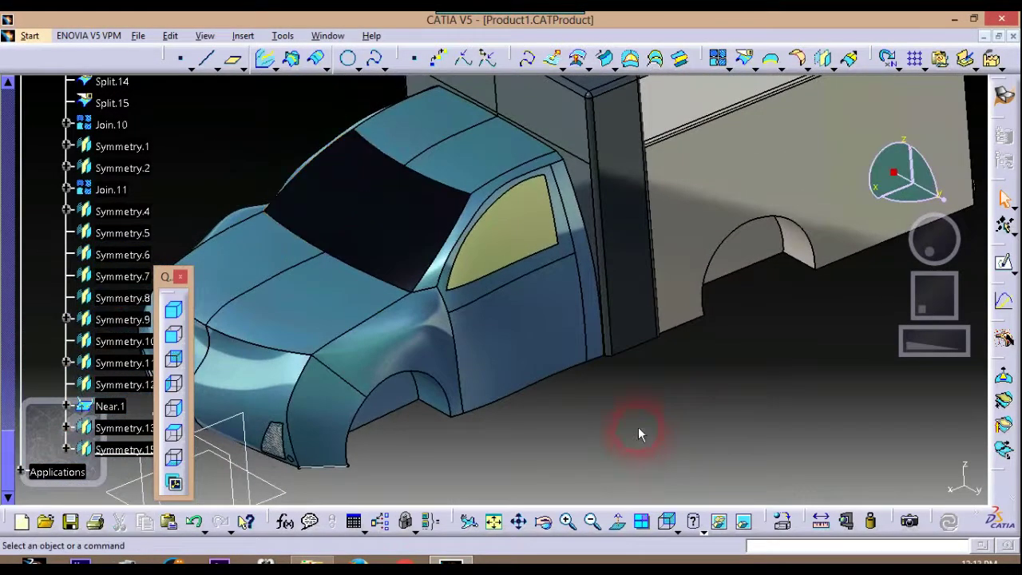
pyautogui.moveTo(712, 435); pyautogui.dragTo(697, 451, button='middle')
pyautogui.click(781, 520)
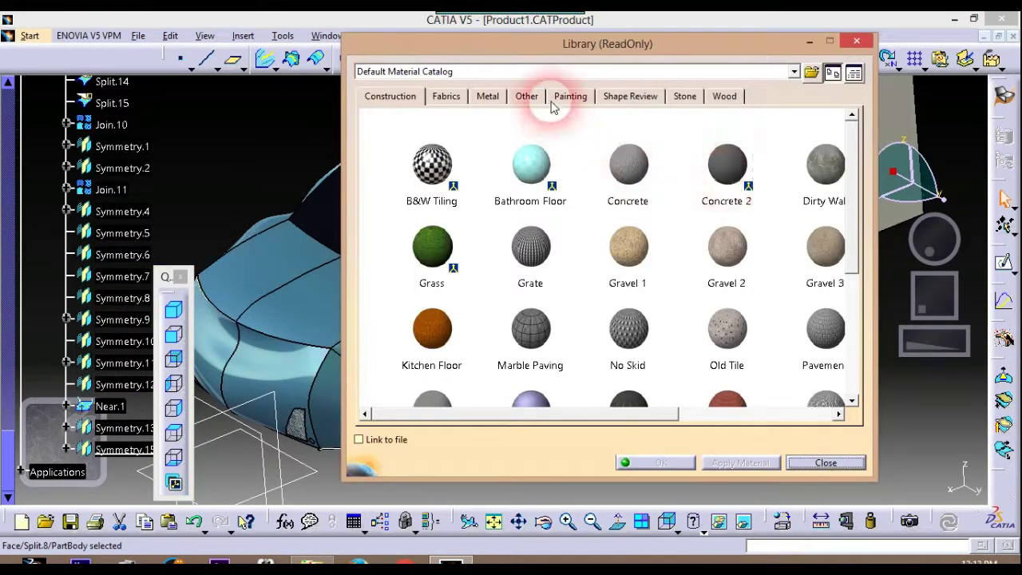
pyautogui.click(571, 97)
pyautogui.click(534, 174)
pyautogui.click(742, 461)
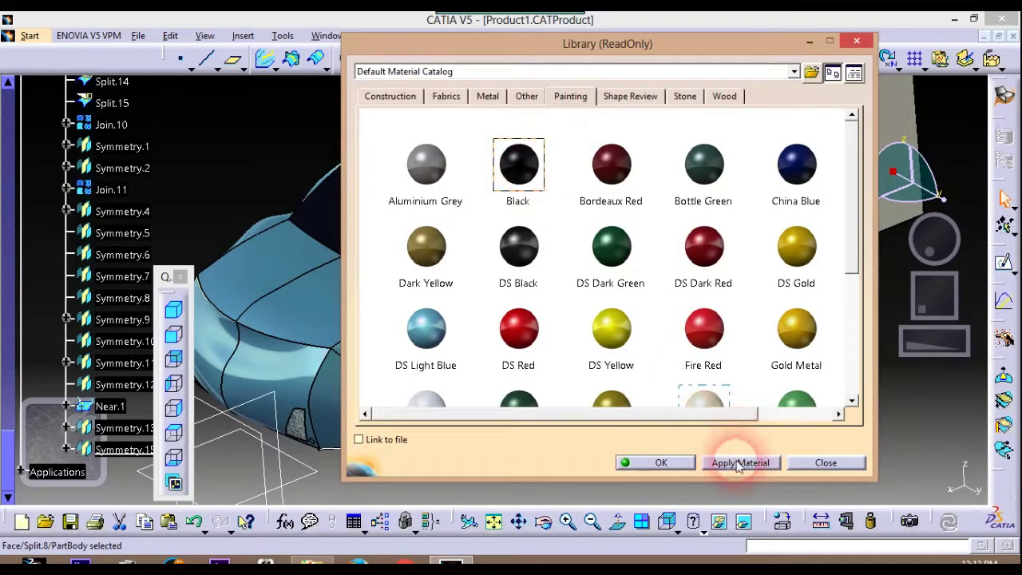
pyautogui.click(647, 461)
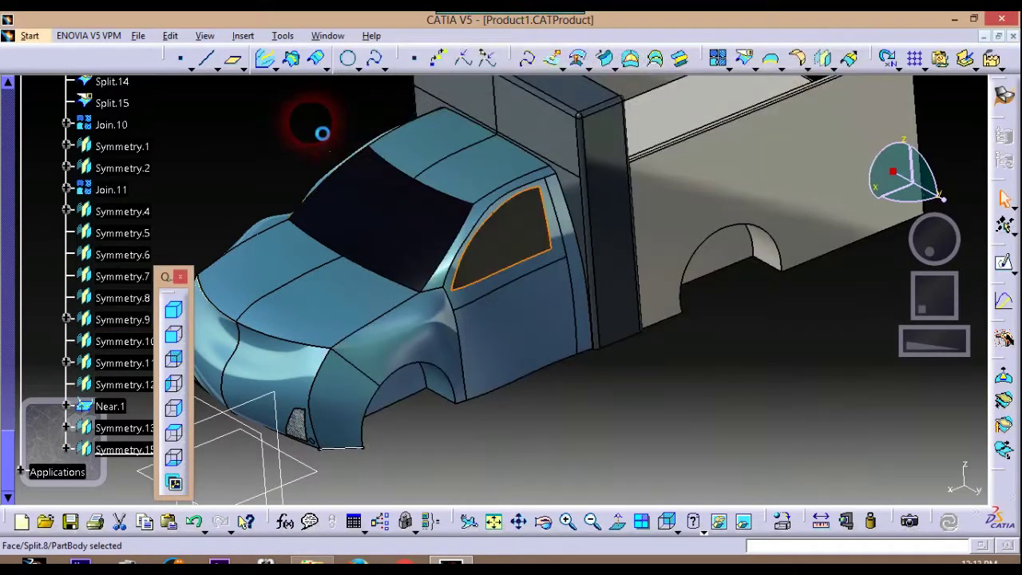
# Apply the Black painting material to the opposite side window surface Symmetry.10 and close the material library
pyautogui.moveTo(322, 130); pyautogui.dragTo(574, 249, button='middle')
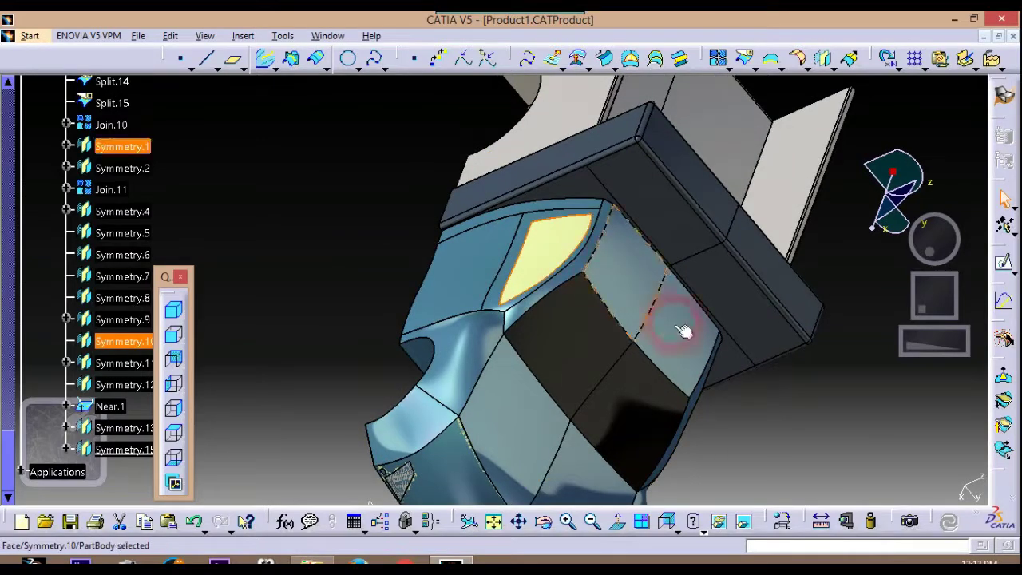
pyautogui.click(786, 522)
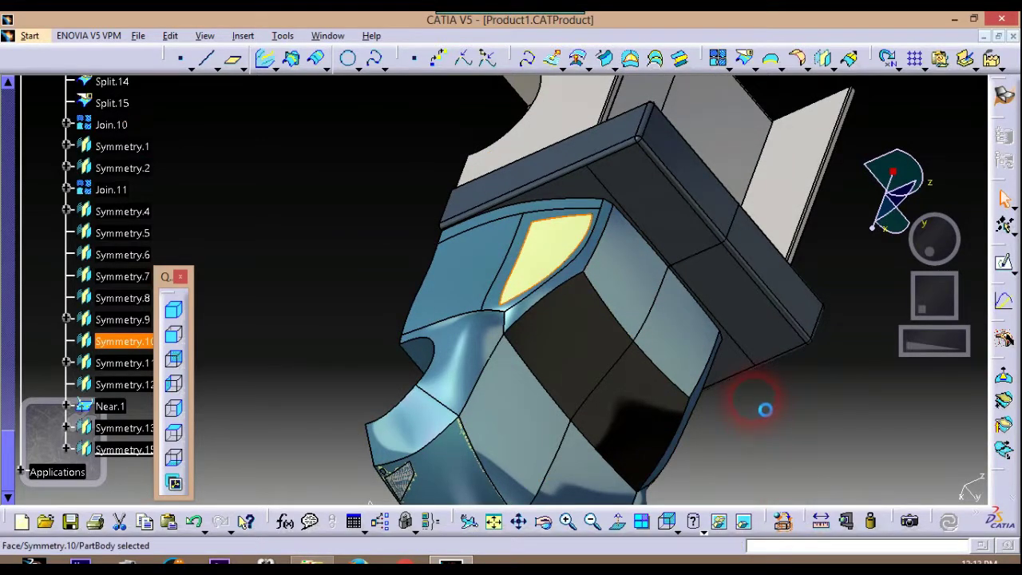
pyautogui.click(653, 190)
pyautogui.click(570, 96)
pyautogui.click(518, 165)
pyautogui.click(742, 464)
pyautogui.click(661, 463)
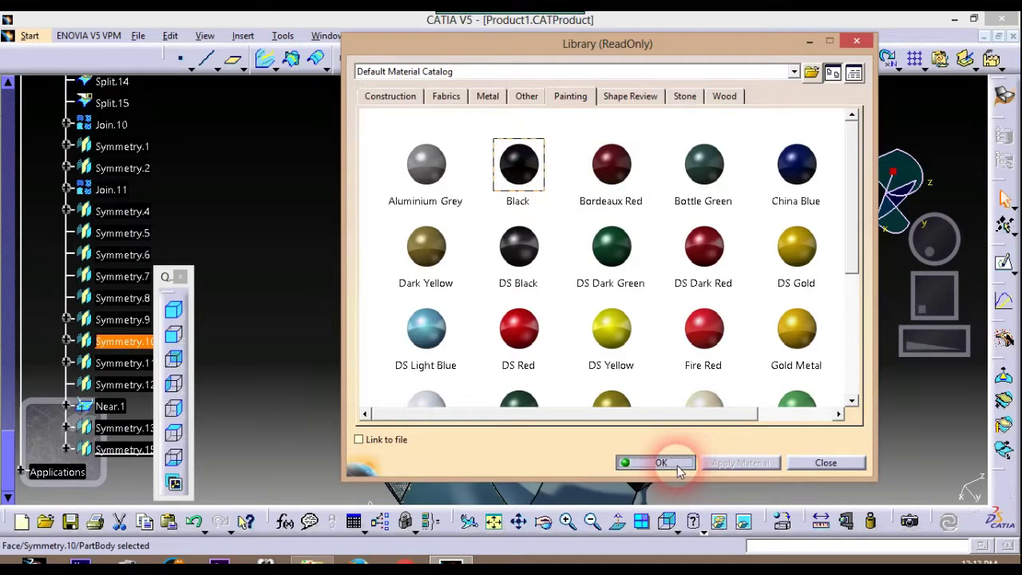
# Try the Fire Red painting material on the large round rear light Fill.14
pyautogui.click(372, 189)
pyautogui.moveTo(804, 411); pyautogui.dragTo(504, 397, button='middle')
pyautogui.moveTo(494, 444); pyautogui.dragTo(683, 384, button='middle')
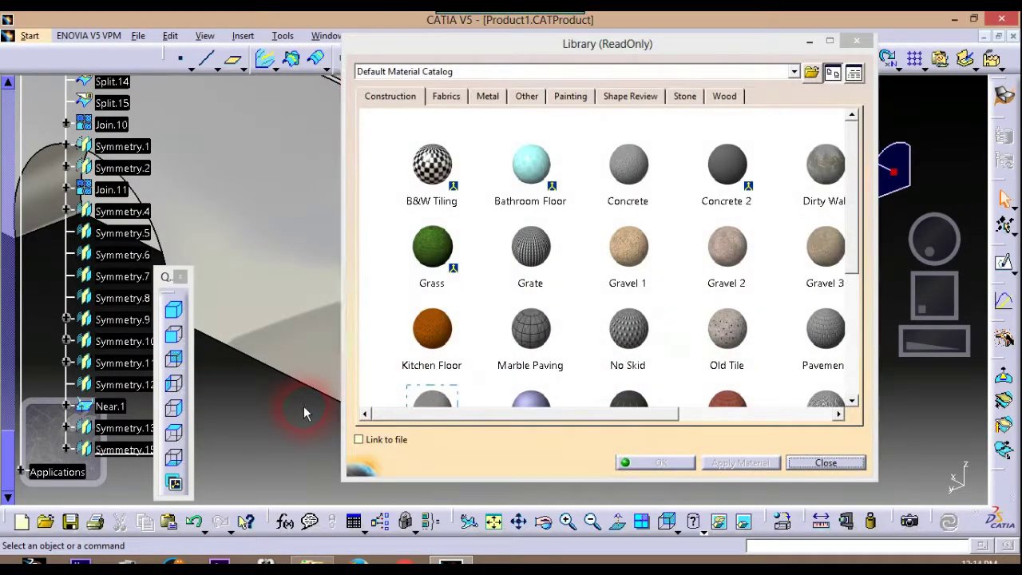
pyautogui.moveTo(304, 406); pyautogui.dragTo(126, 296, button='middle')
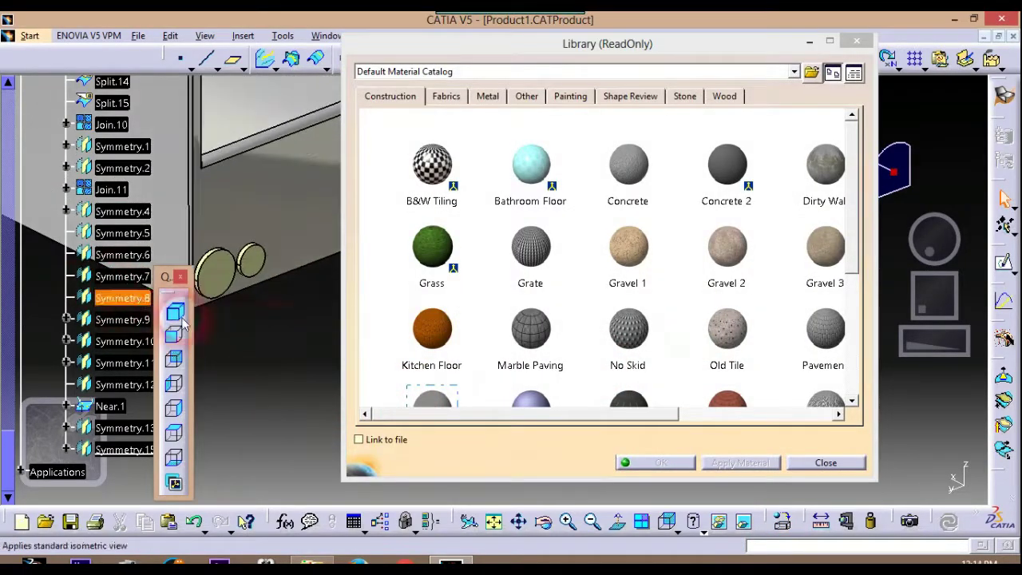
pyautogui.click(569, 97)
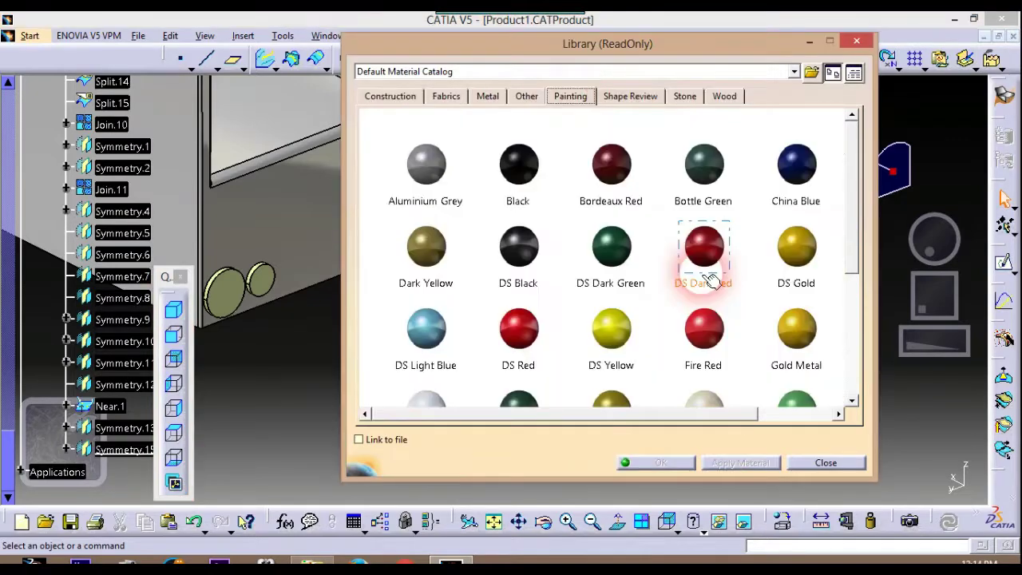
pyautogui.click(244, 299)
pyautogui.click(693, 327)
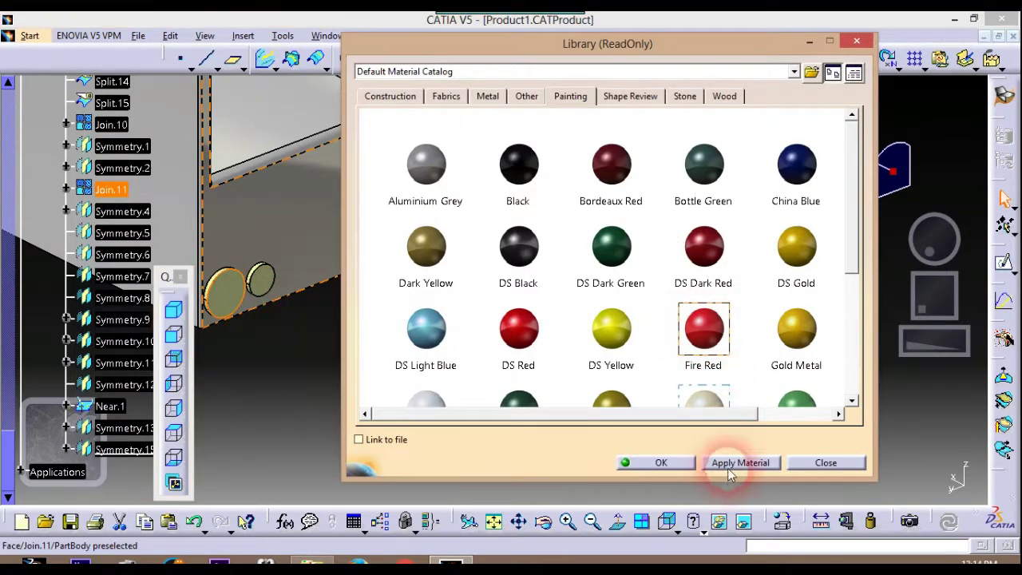
pyautogui.click(282, 392)
# Apply the DS Red painting material to the large round rear light Fill.14 and close the material library
pyautogui.moveTo(275, 372); pyautogui.dragTo(378, 369, button='middle')
pyautogui.moveTo(316, 412)
pyautogui.mouseDown(button='middle')
pyautogui.moveTo(315, 392)
pyautogui.moveTo(258, 346)
pyautogui.moveTo(336, 414)
pyautogui.moveTo(331, 406)
pyautogui.mouseUp(button='middle')
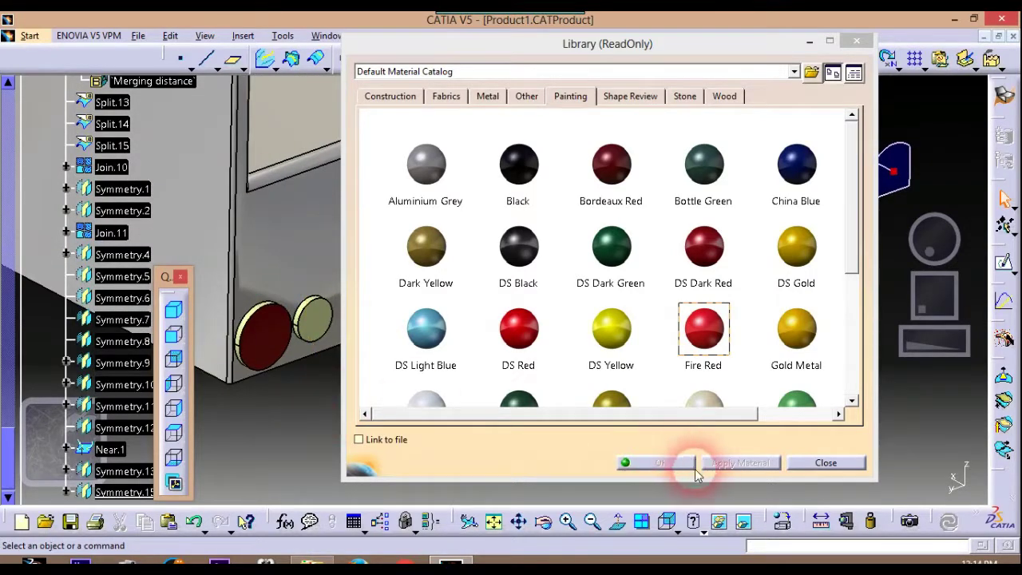
pyautogui.click(521, 341)
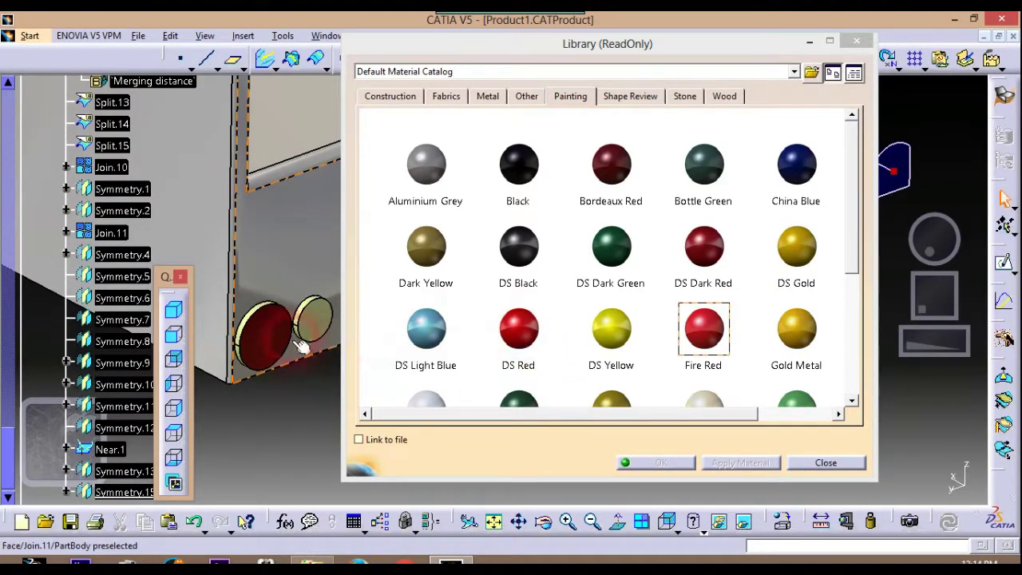
pyautogui.click(749, 466)
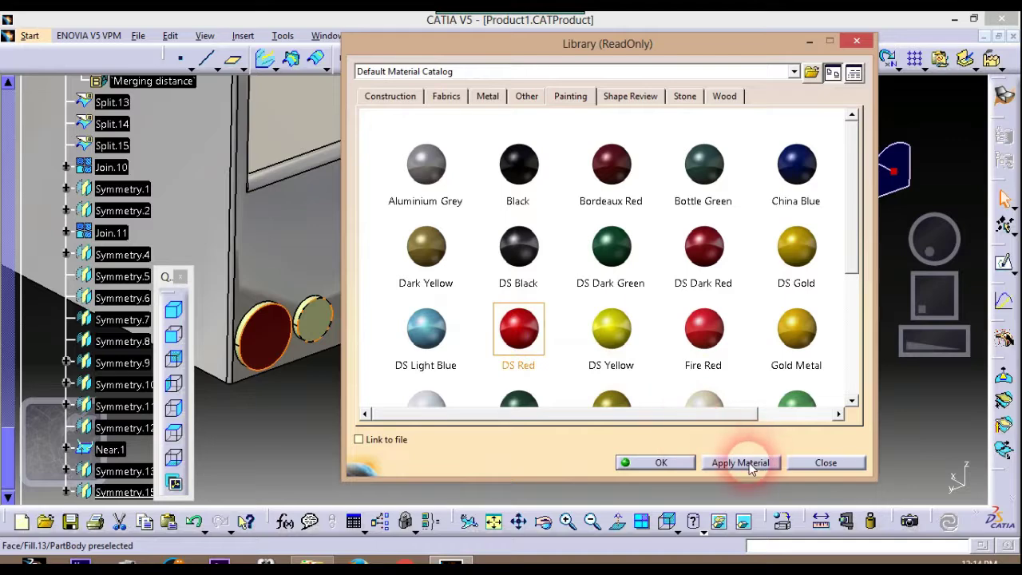
pyautogui.click(662, 463)
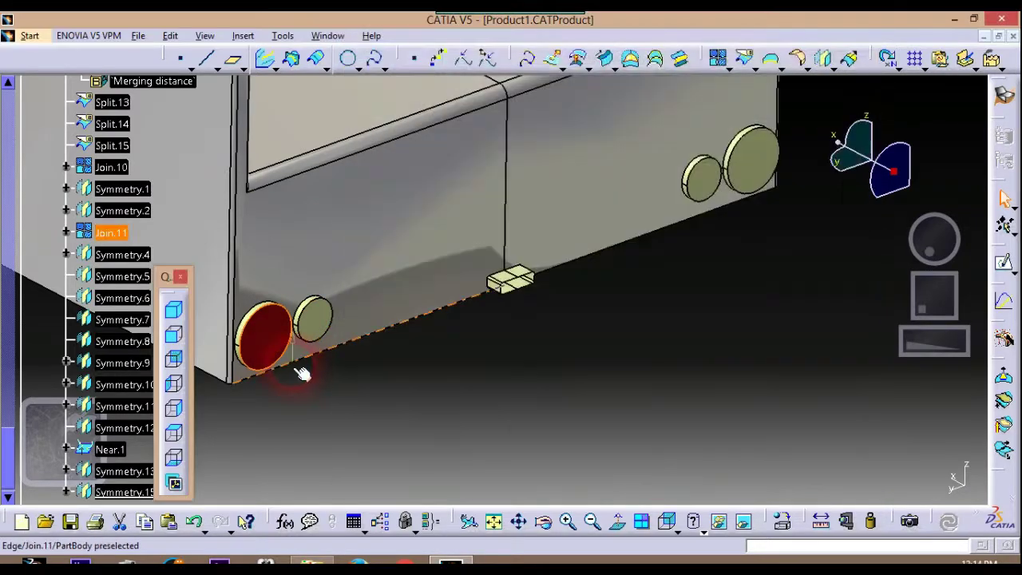
# Set the fill color of the large rear light face Fill.14 to red in its graphic properties
pyautogui.moveTo(522, 422); pyautogui.dragTo(342, 306, button='middle')
pyautogui.rightClick(338, 304)
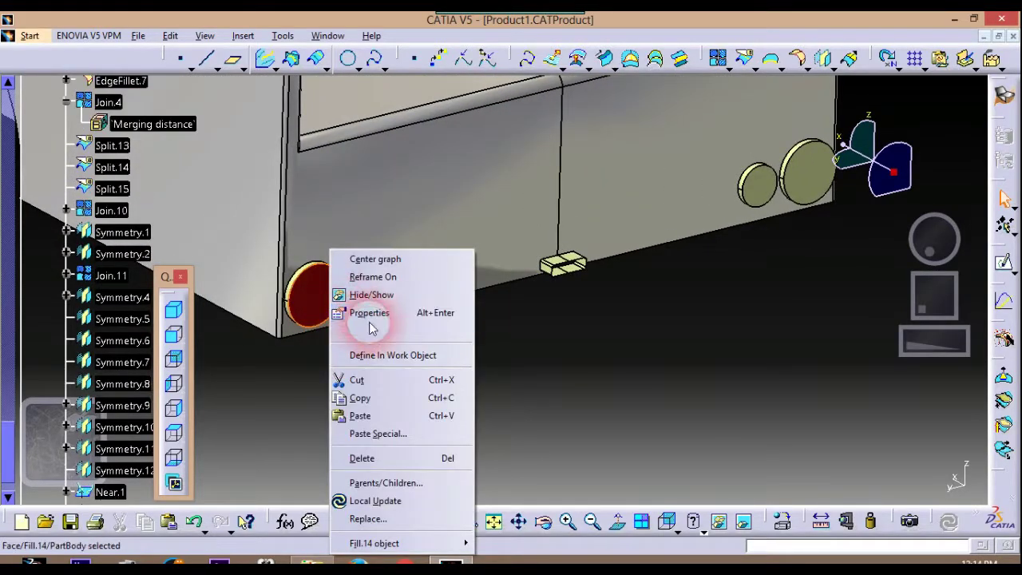
pyautogui.click(377, 312)
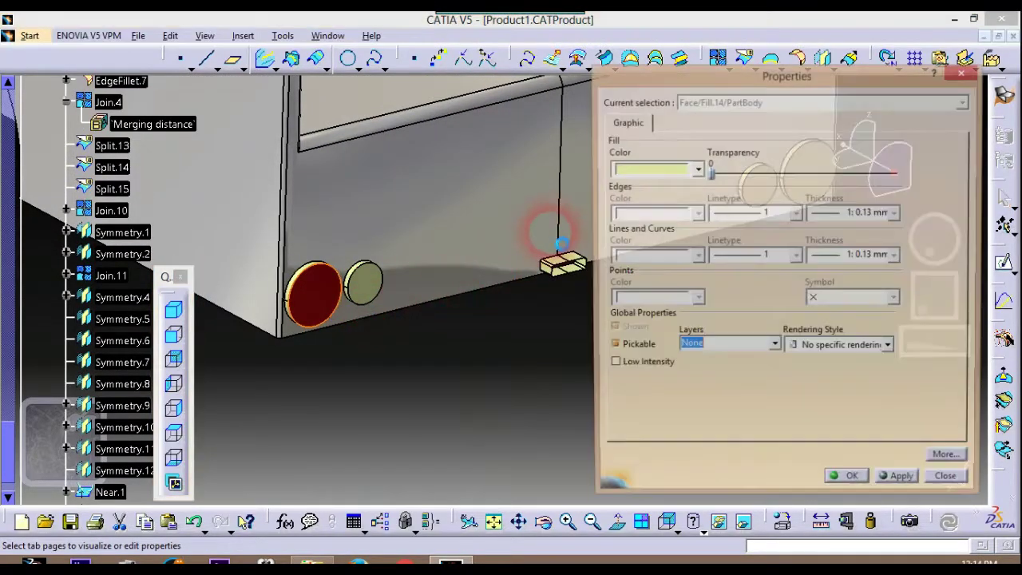
pyautogui.click(647, 170)
pyautogui.click(673, 250)
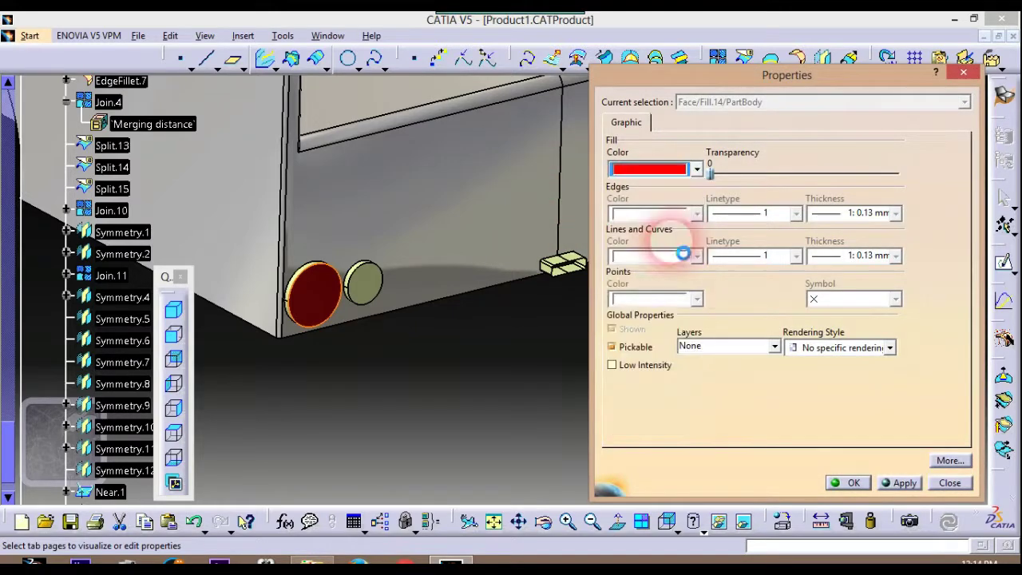
pyautogui.click(854, 484)
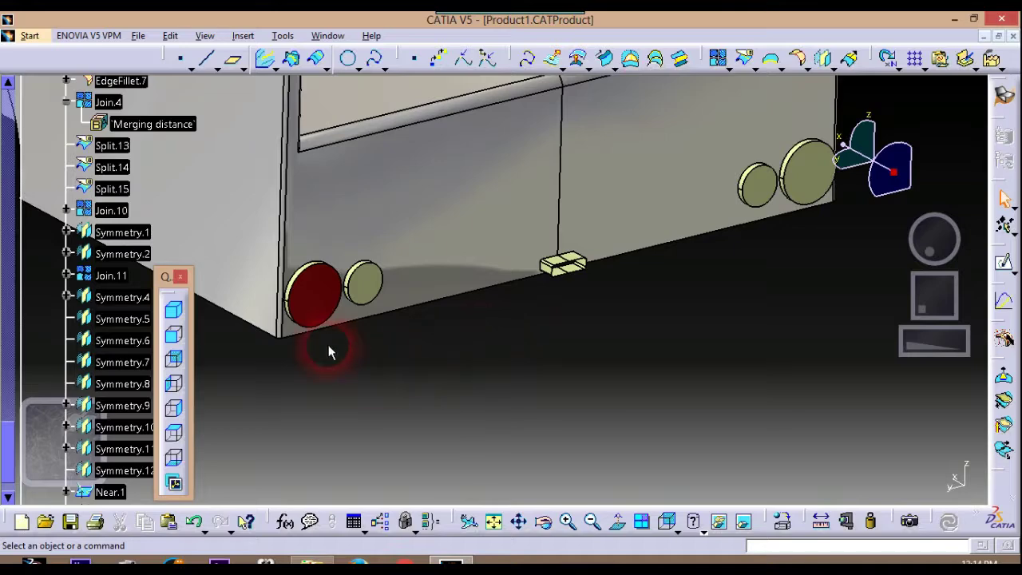
pyautogui.scroll(-3, 303, 365)
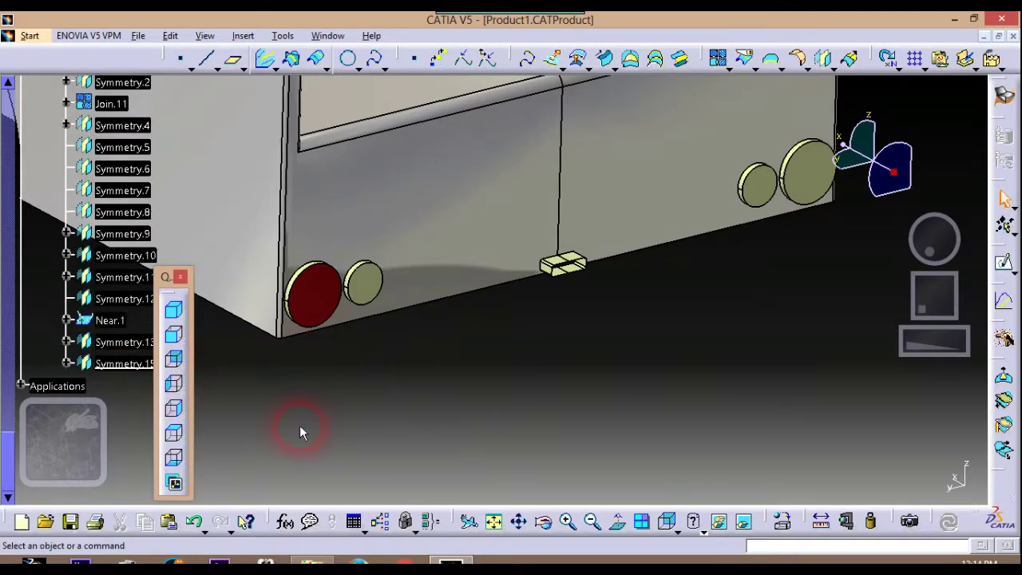
pyautogui.scroll(1, 333, 346)
pyautogui.doubleClick(329, 312)
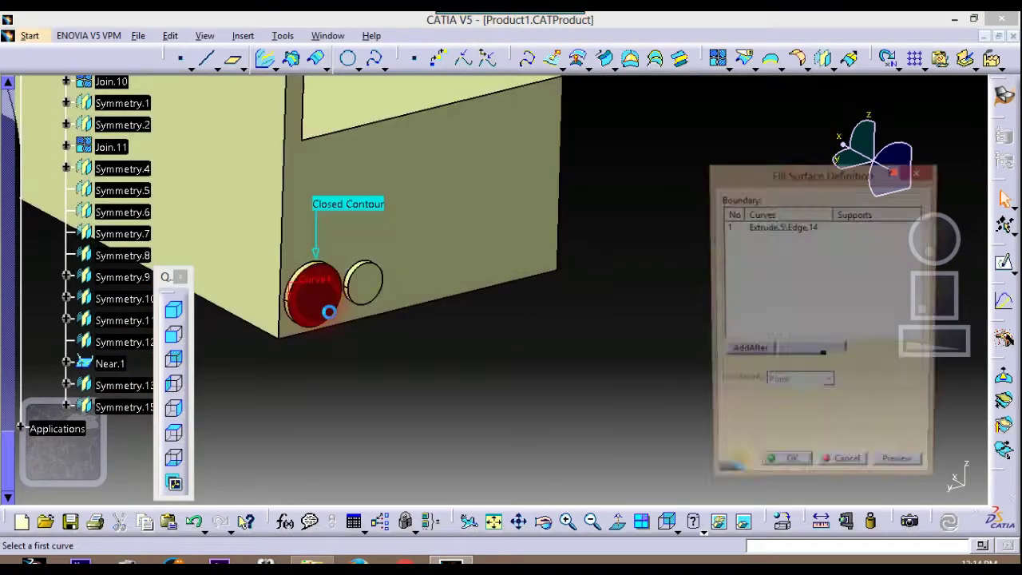
pyautogui.click(919, 174)
# Set the fill color of the small rear light face Fill.13 to red in its graphic properties
pyautogui.rightClick(376, 286)
pyautogui.click(429, 315)
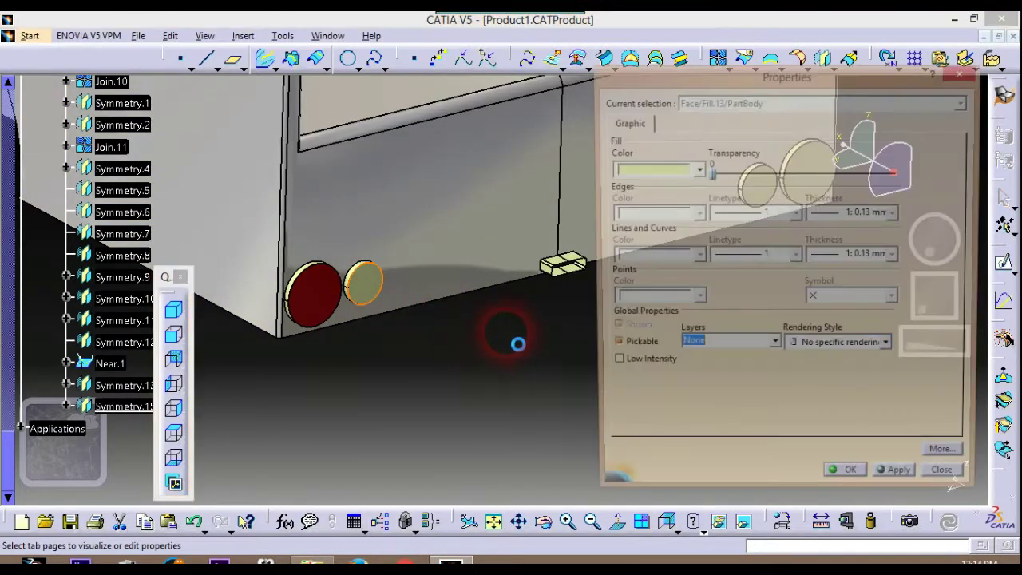
pyautogui.click(695, 168)
pyautogui.click(669, 242)
pyautogui.click(850, 484)
pyautogui.click(537, 441)
pyautogui.moveTo(401, 399); pyautogui.dragTo(378, 331, button='middle')
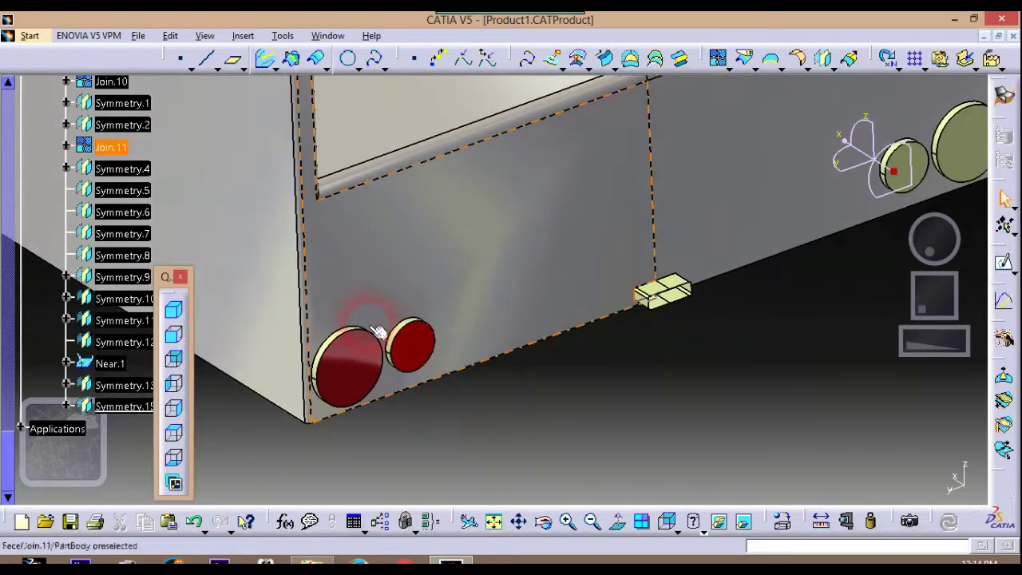
pyautogui.rightClick(349, 334)
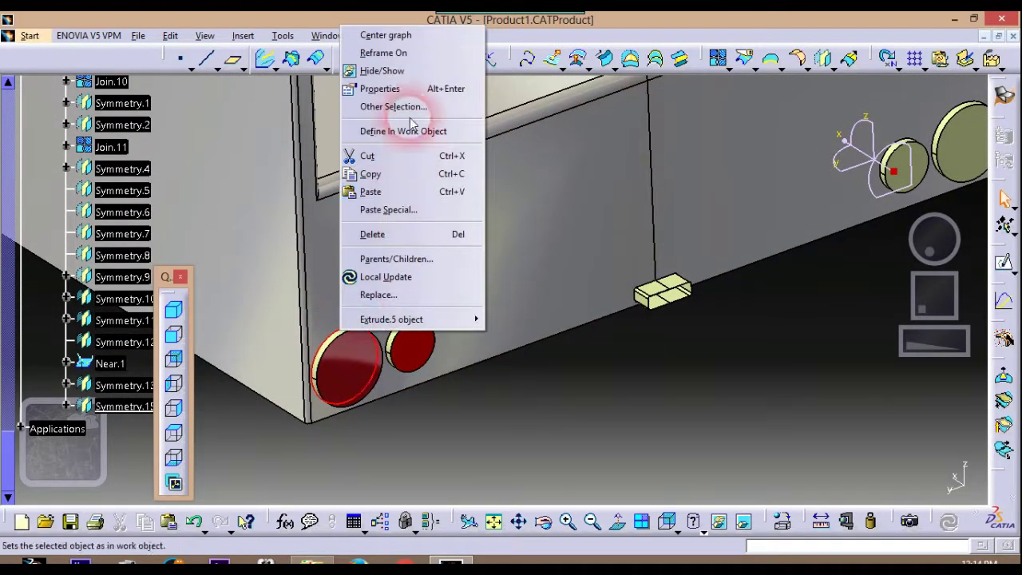
pyautogui.click(558, 451)
pyautogui.moveTo(504, 434); pyautogui.dragTo(552, 354, button='middle')
pyautogui.scroll(2, 627, 467)
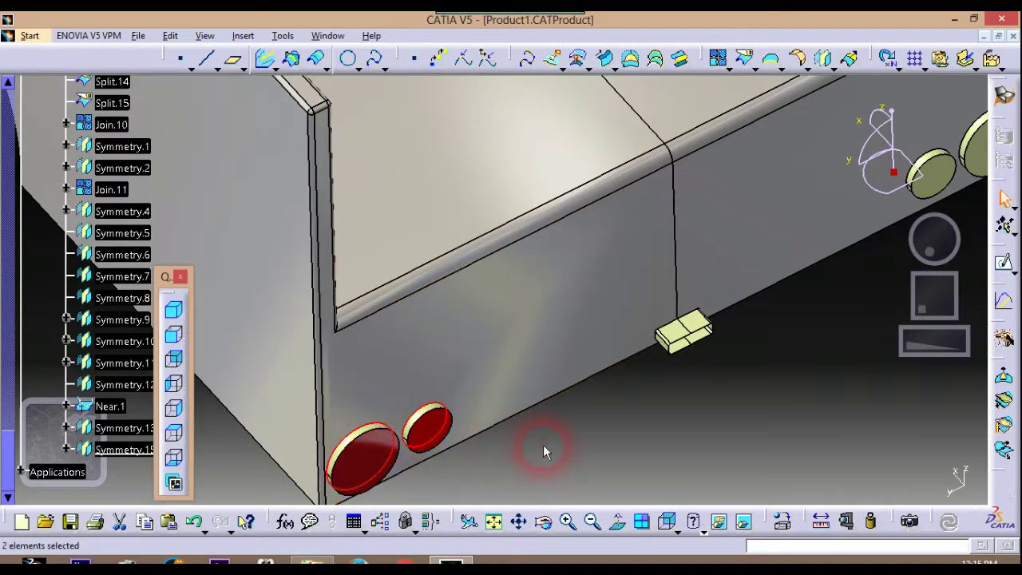
pyautogui.moveTo(544, 449); pyautogui.dragTo(544, 463, button='middle')
pyautogui.moveTo(698, 417); pyautogui.dragTo(574, 399, button='middle')
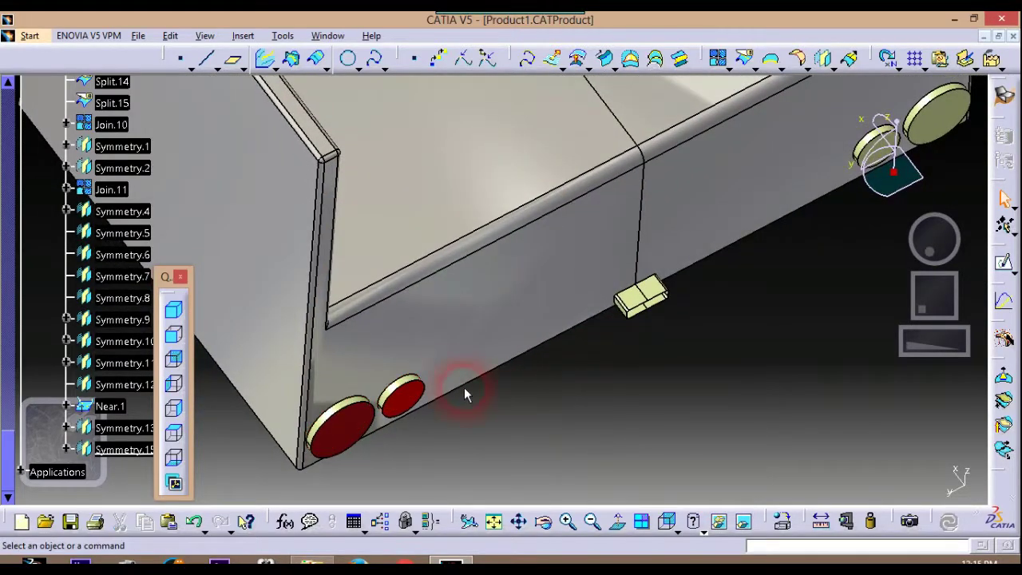
# Set the fill color of the extruded rims around both red rear lights to black
pyautogui.moveTo(526, 433); pyautogui.dragTo(713, 94, button='middle')
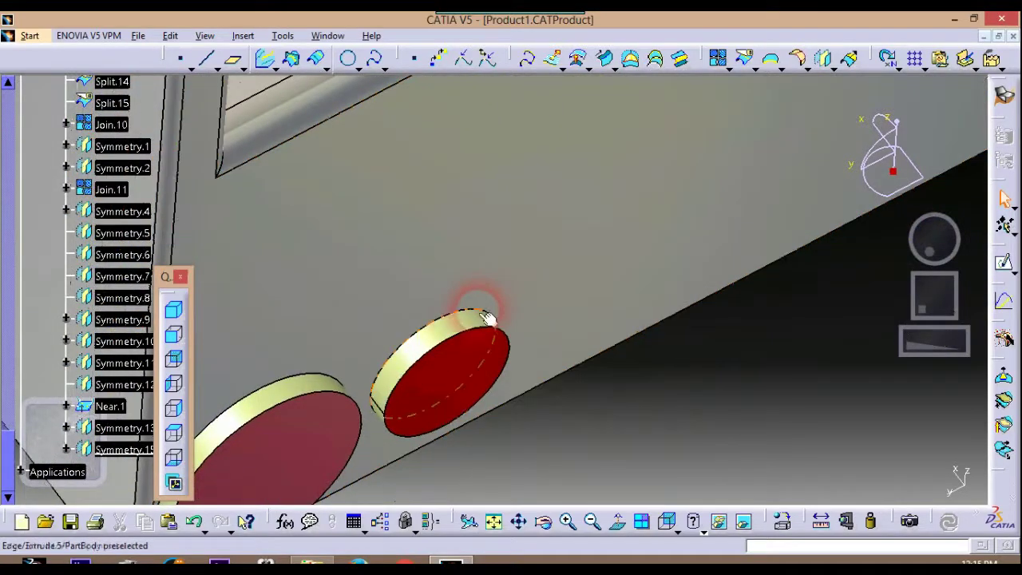
pyautogui.rightClick(323, 390)
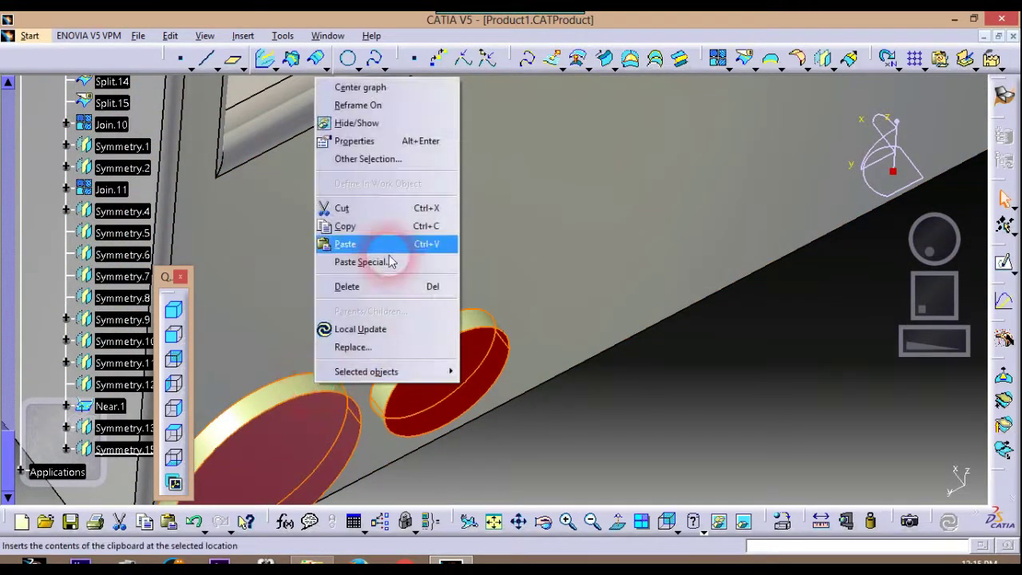
pyautogui.click(345, 141)
pyautogui.click(657, 170)
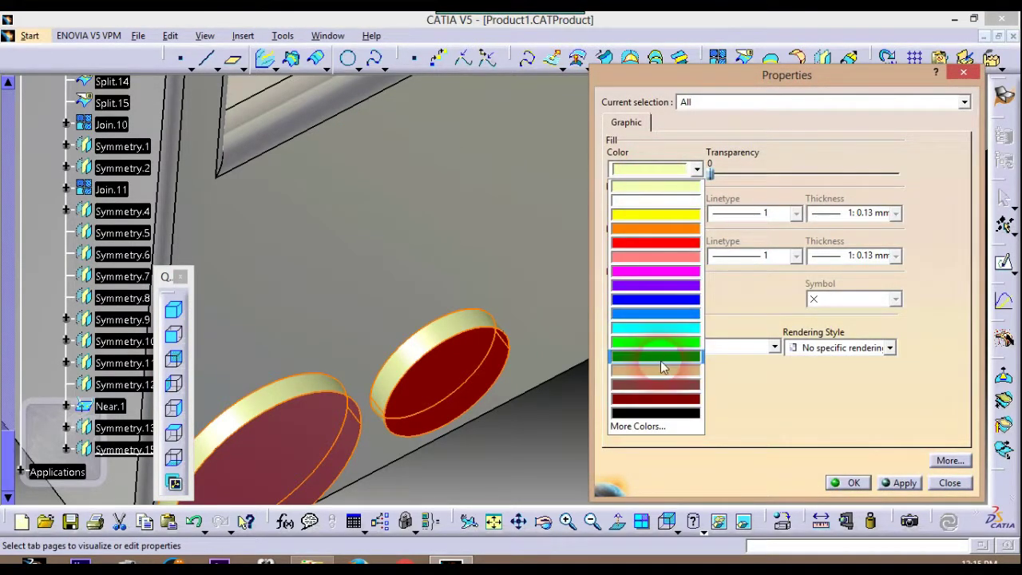
pyautogui.click(656, 413)
pyautogui.click(854, 483)
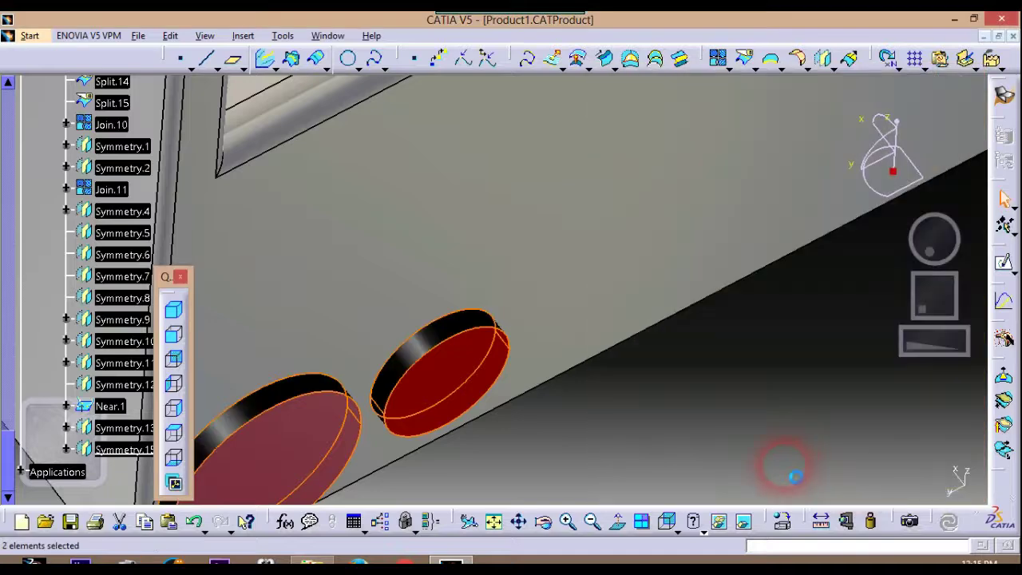
# Apply the DS Red painting material to the opposite large rear light Symmetry.7 and close the material library
pyautogui.moveTo(750, 394); pyautogui.dragTo(636, 324, button='middle')
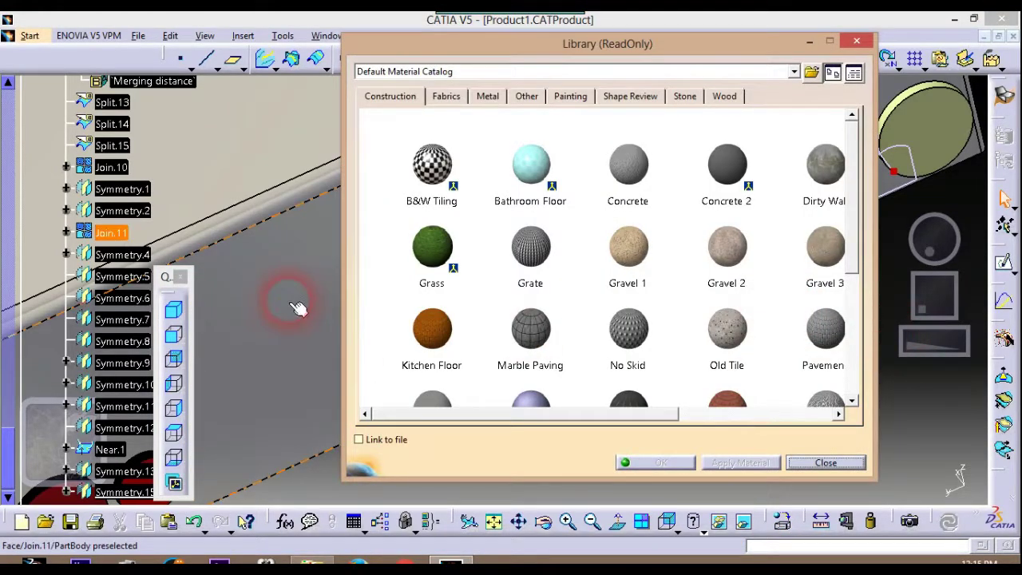
pyautogui.moveTo(291, 308); pyautogui.dragTo(109, 325, button='middle')
pyautogui.moveTo(319, 284); pyautogui.dragTo(171, 324, button='middle')
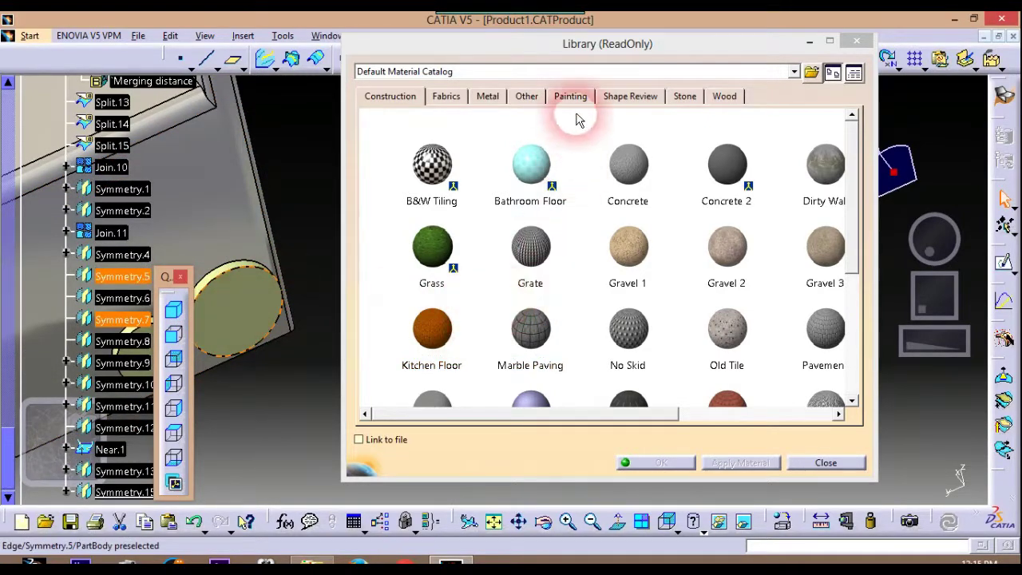
pyautogui.click(570, 96)
pyautogui.click(519, 320)
pyautogui.click(743, 463)
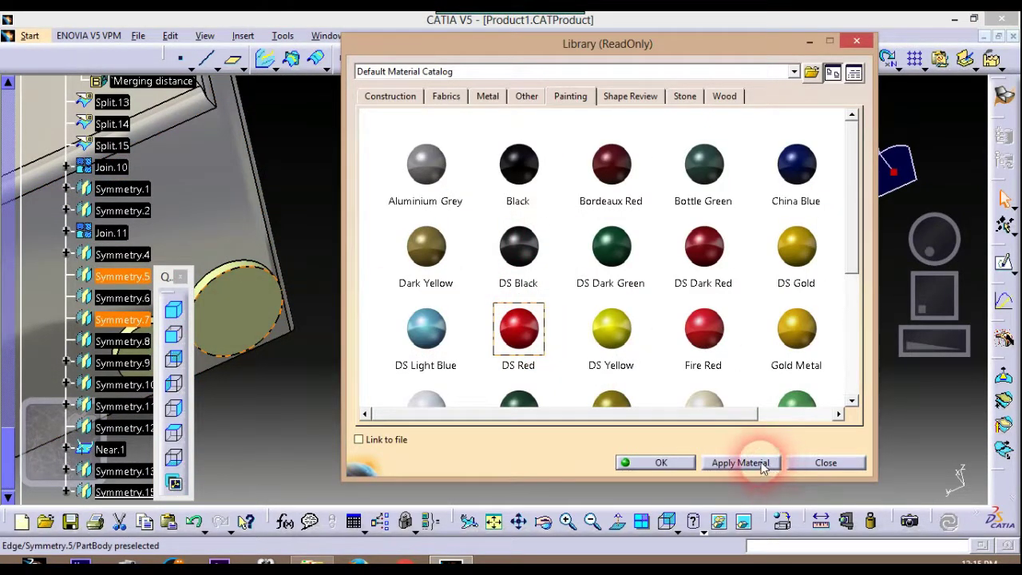
pyautogui.click(662, 463)
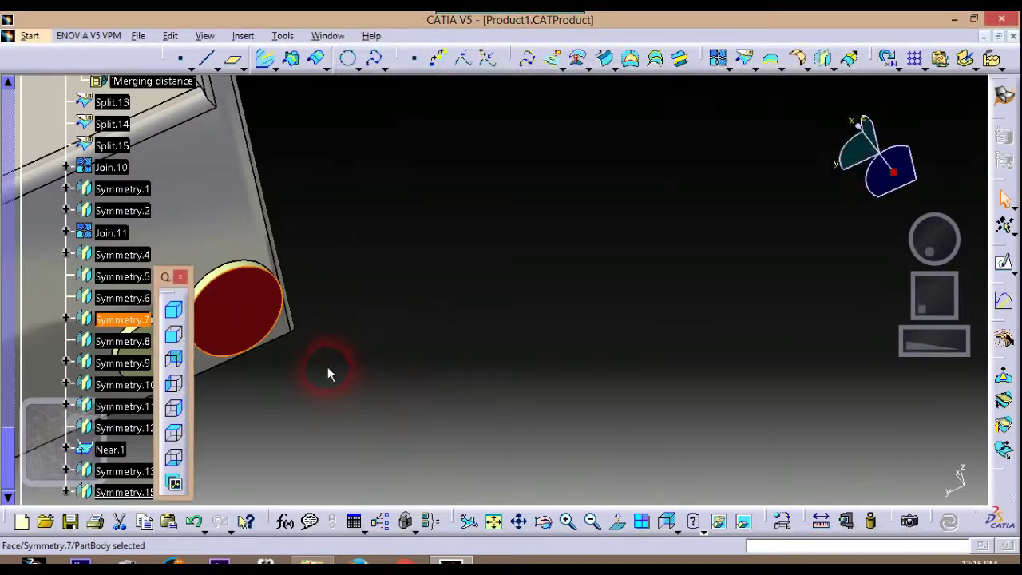
# Set the fill color of the opposite small rear light face Symmetry.8 to red in its graphic properties
pyautogui.moveTo(329, 367); pyautogui.dragTo(716, 324, button='middle')
pyautogui.moveTo(754, 238); pyautogui.dragTo(742, 288, button='middle')
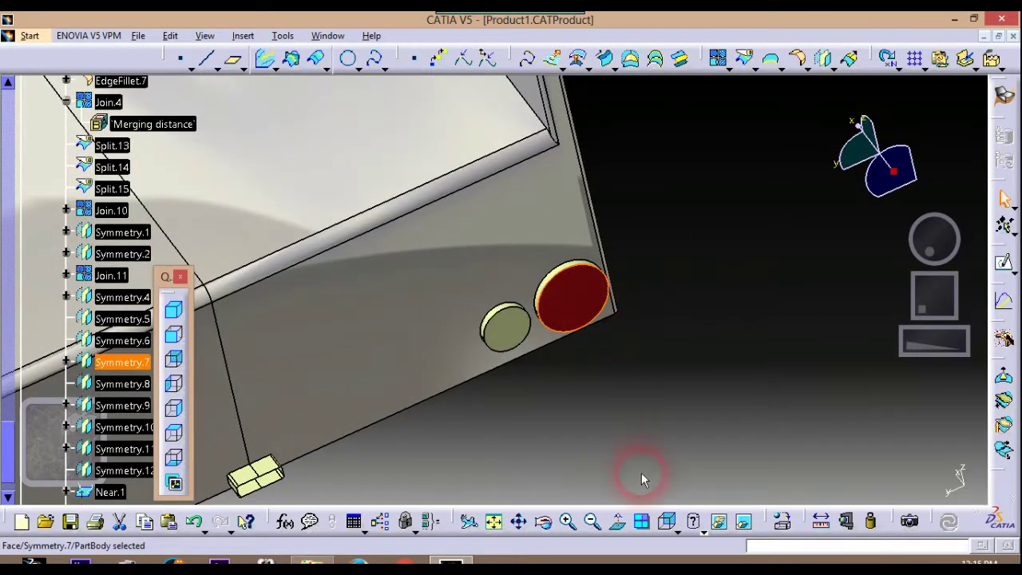
pyautogui.rightClick(515, 335)
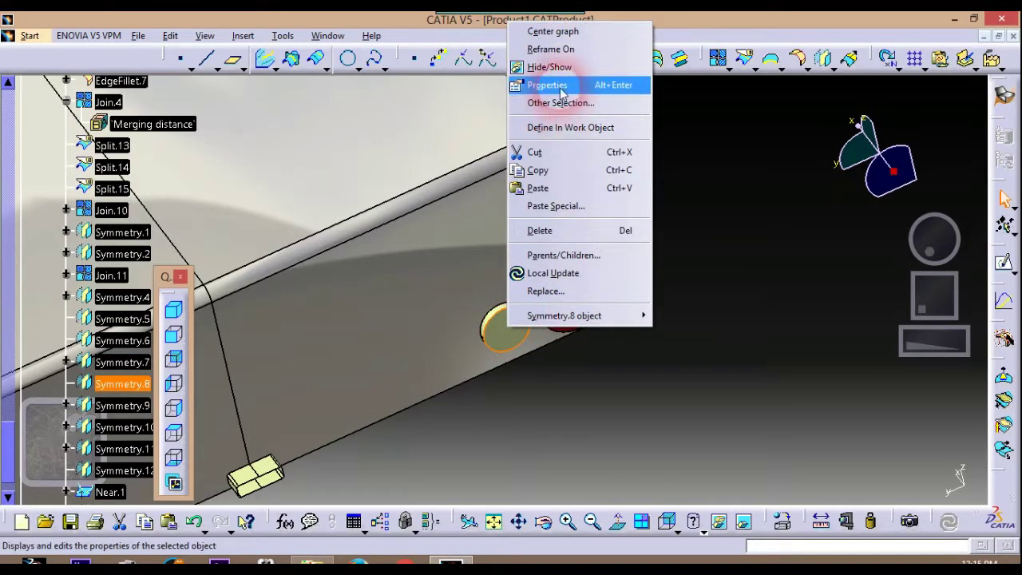
pyautogui.click(569, 85)
pyautogui.click(671, 170)
pyautogui.click(648, 244)
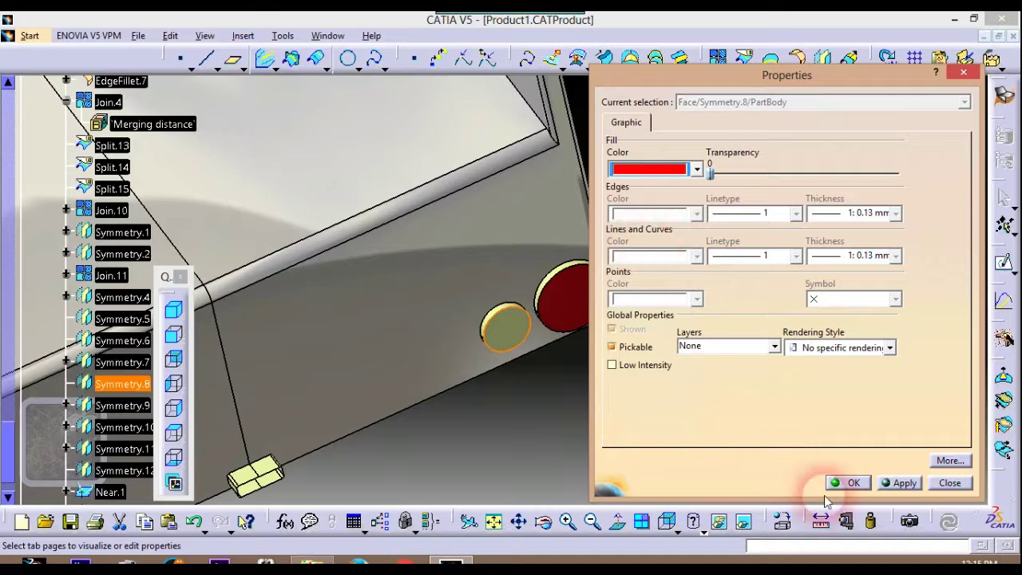
pyautogui.click(853, 484)
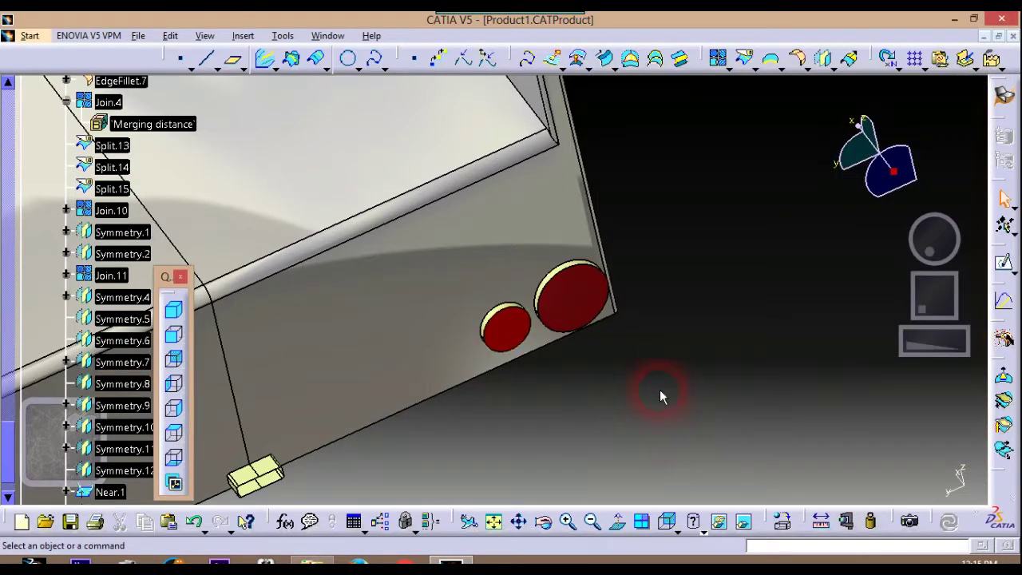
# Set the fill color of the extruded rims (Symmetry.5) around the opposite pair of red rear lights to black in their graphic properties
pyautogui.moveTo(661, 391); pyautogui.dragTo(662, 342, button='middle')
pyautogui.moveTo(726, 276); pyautogui.dragTo(675, 213, button='middle')
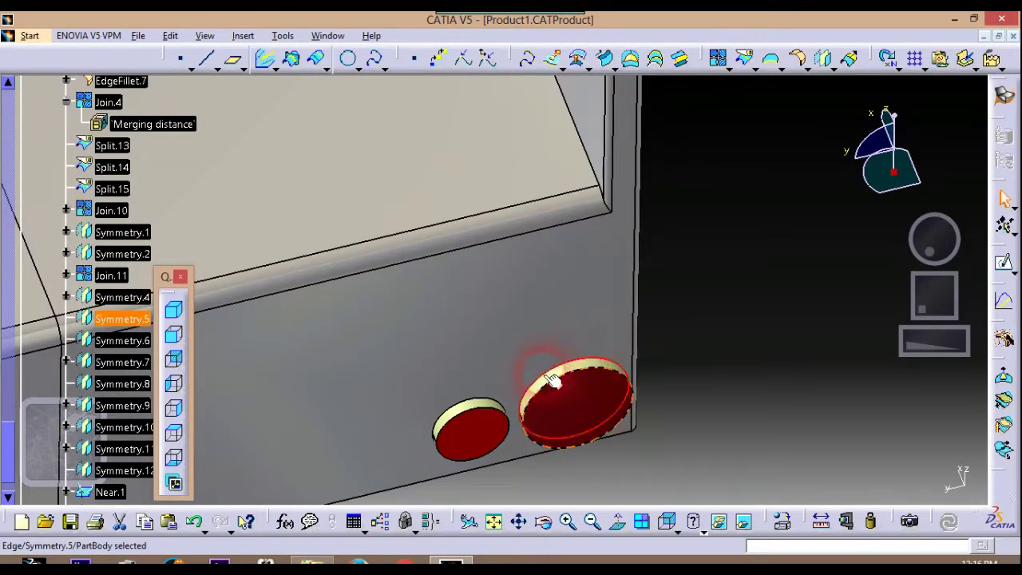
pyautogui.moveTo(713, 314); pyautogui.dragTo(616, 308, button='middle')
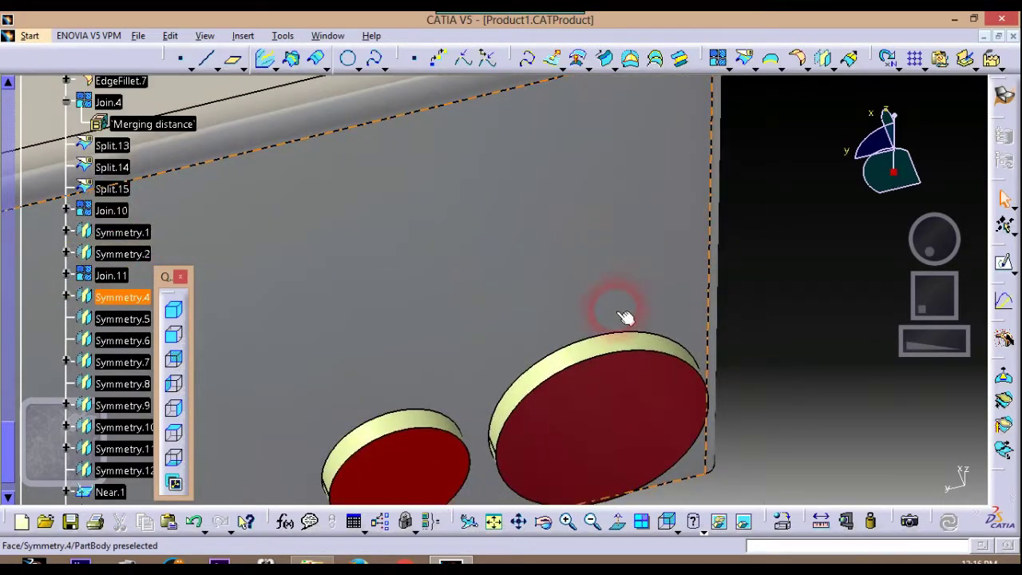
pyautogui.keyDown('ctrl'); pyautogui.click(409, 421); pyautogui.keyUp('ctrl')
pyautogui.rightClick(426, 426)
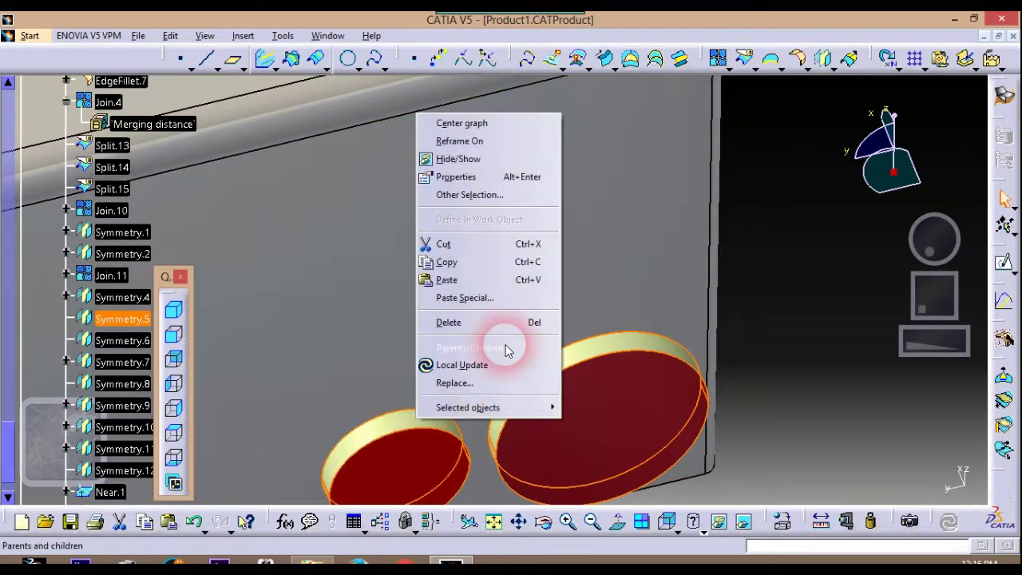
pyautogui.click(471, 176)
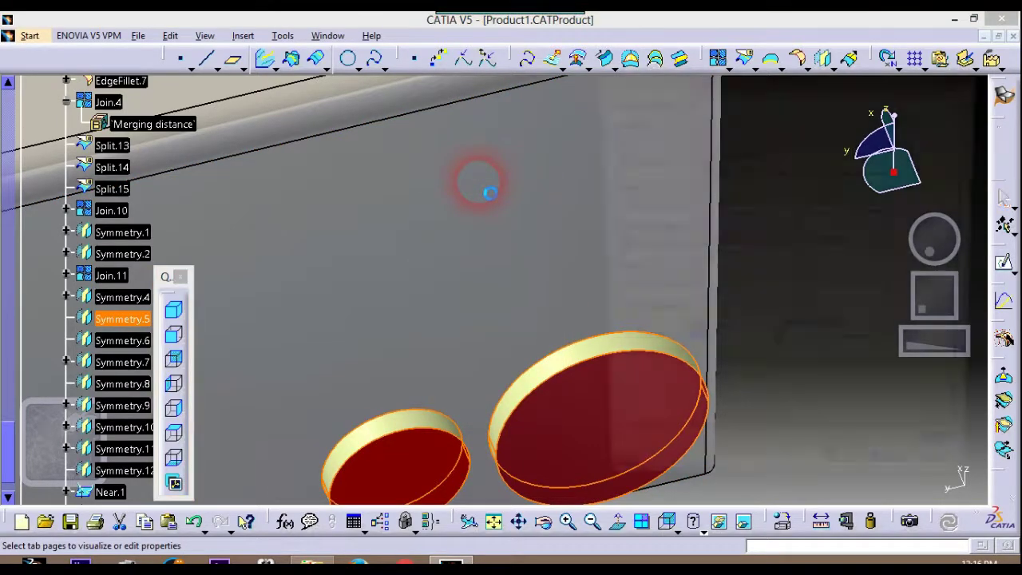
pyautogui.click(696, 170)
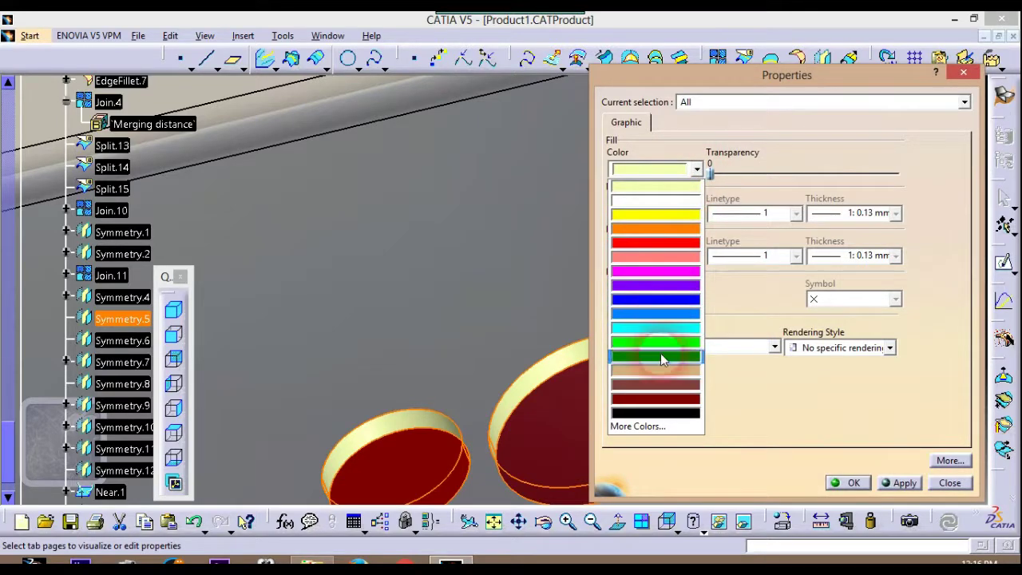
pyautogui.click(671, 414)
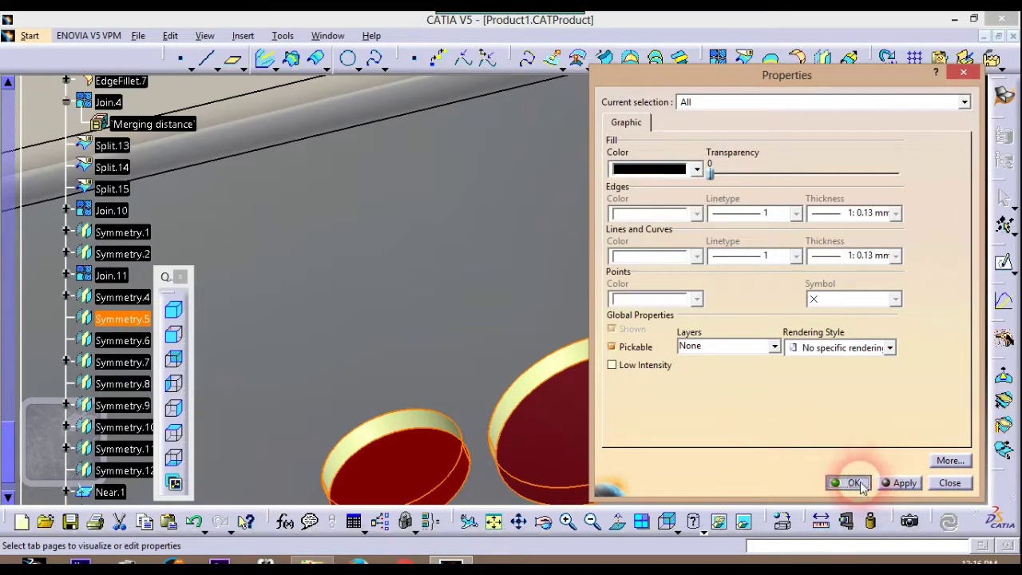
pyautogui.click(855, 484)
pyautogui.click(566, 270)
# Apply the Black painting material to one half of the small block at the lower centre of the truck's rear panel
pyautogui.moveTo(548, 251)
pyautogui.mouseDown(button='middle')
pyautogui.moveTo(570, 409)
pyautogui.moveTo(537, 394)
pyautogui.moveTo(544, 287)
pyautogui.mouseUp(button='middle')
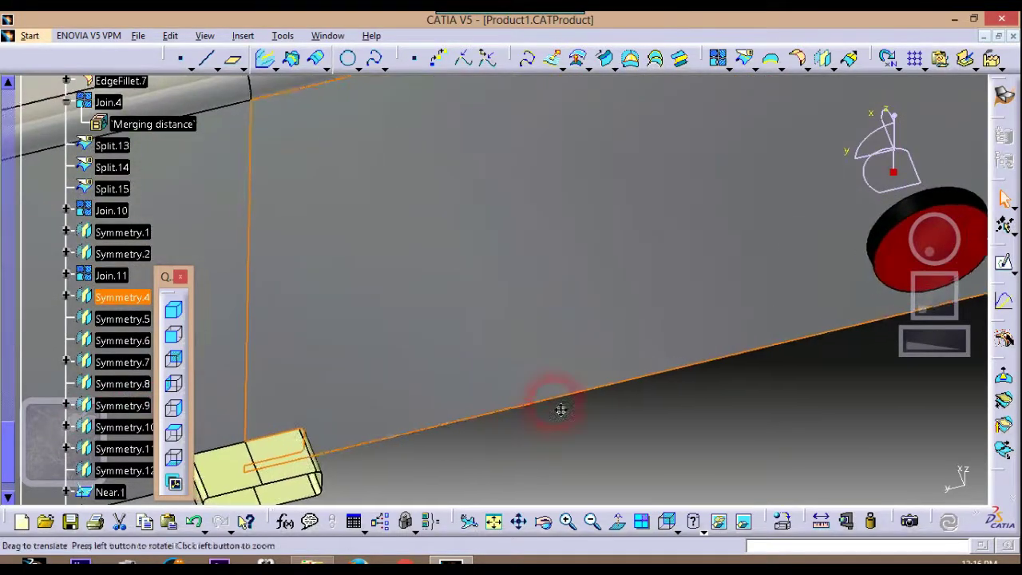
pyautogui.moveTo(525, 426); pyautogui.dragTo(630, 304, button='middle')
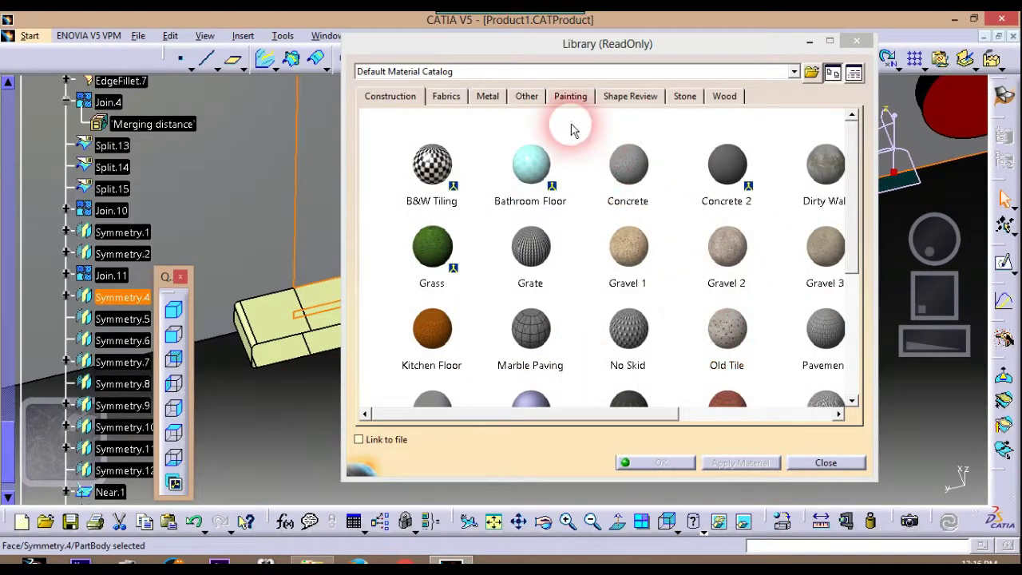
pyautogui.click(574, 98)
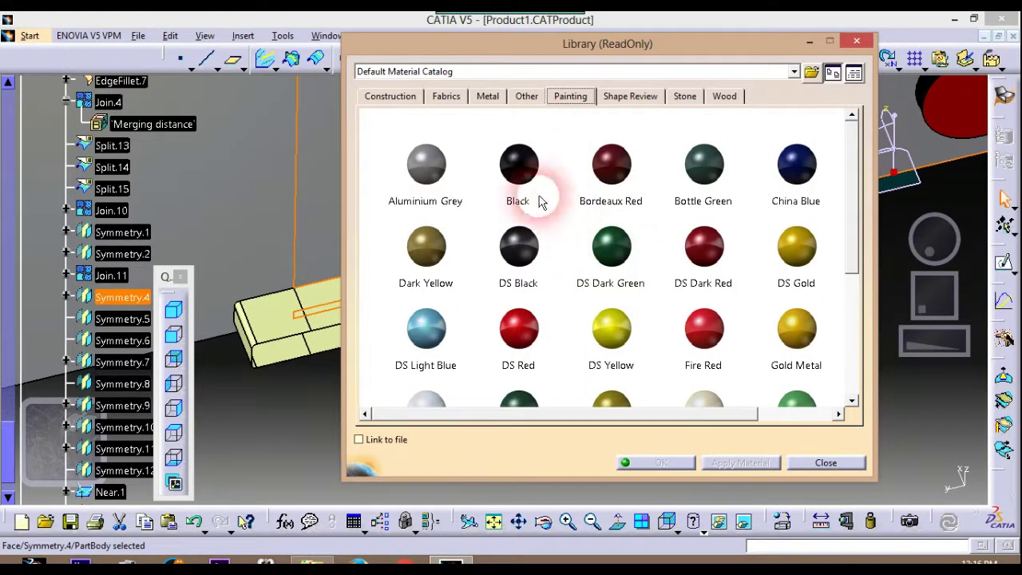
pyautogui.click(519, 165)
pyautogui.click(294, 314)
pyautogui.click(689, 461)
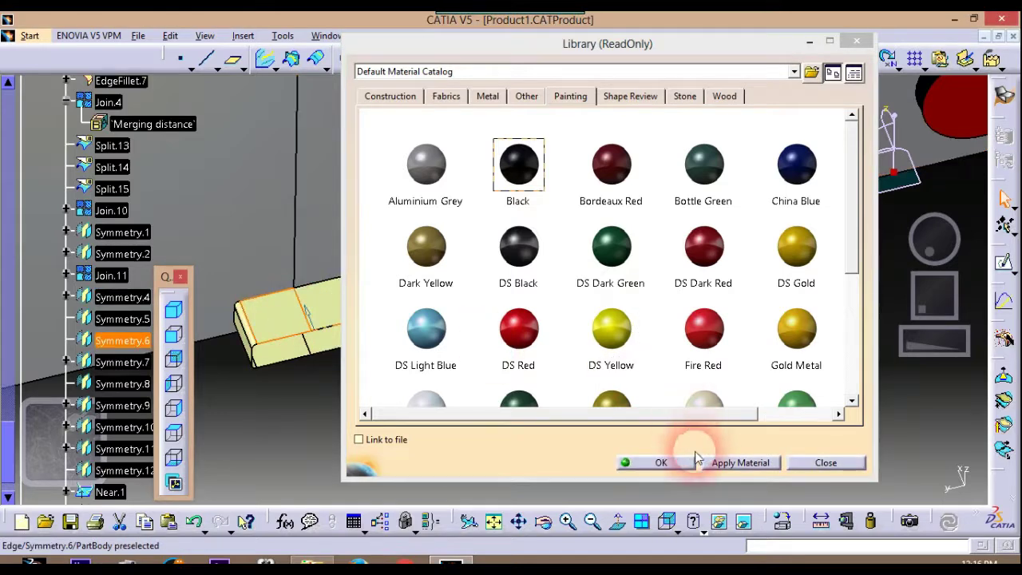
pyautogui.moveTo(355, 418); pyautogui.dragTo(434, 396, button='middle')
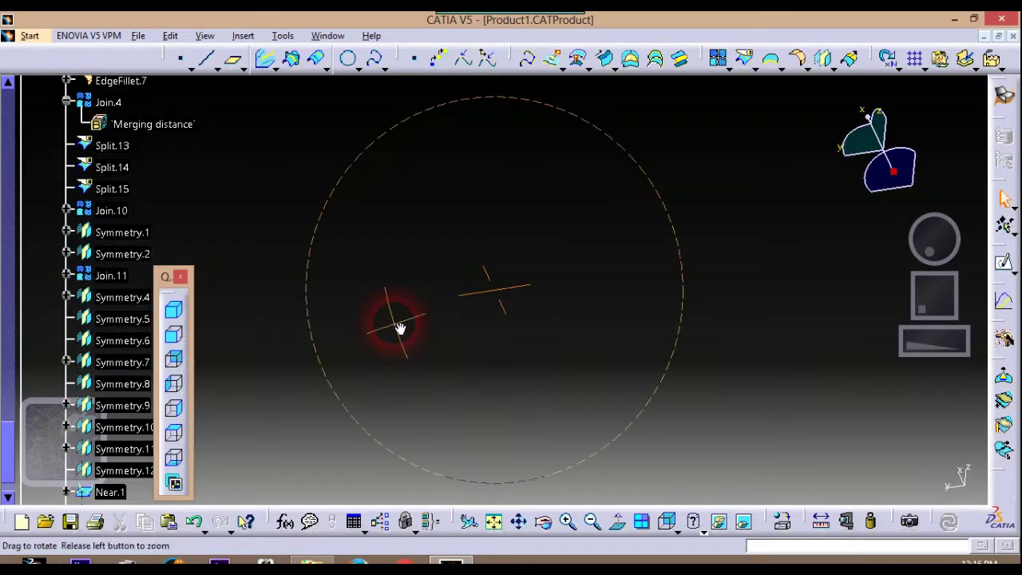
pyautogui.moveTo(400, 328); pyautogui.dragTo(439, 371, button='middle')
pyautogui.moveTo(463, 305); pyautogui.dragTo(477, 431, button='middle')
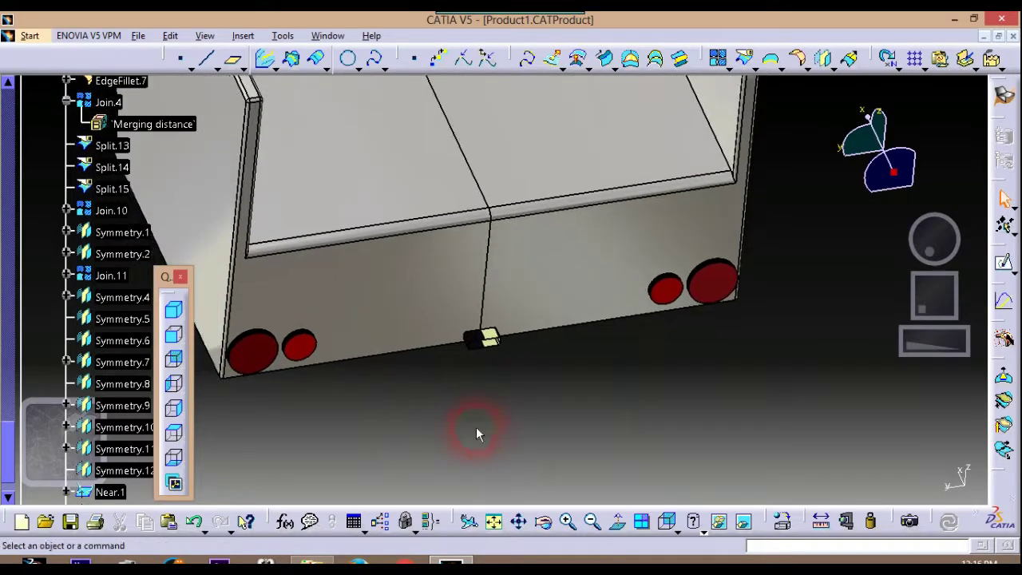
# Browse the material library and apply the Chessboard material to the black half of the small block under the rear panel
pyautogui.moveTo(530, 381); pyautogui.dragTo(496, 329, button='middle')
pyautogui.moveTo(545, 386); pyautogui.dragTo(548, 471, button='middle')
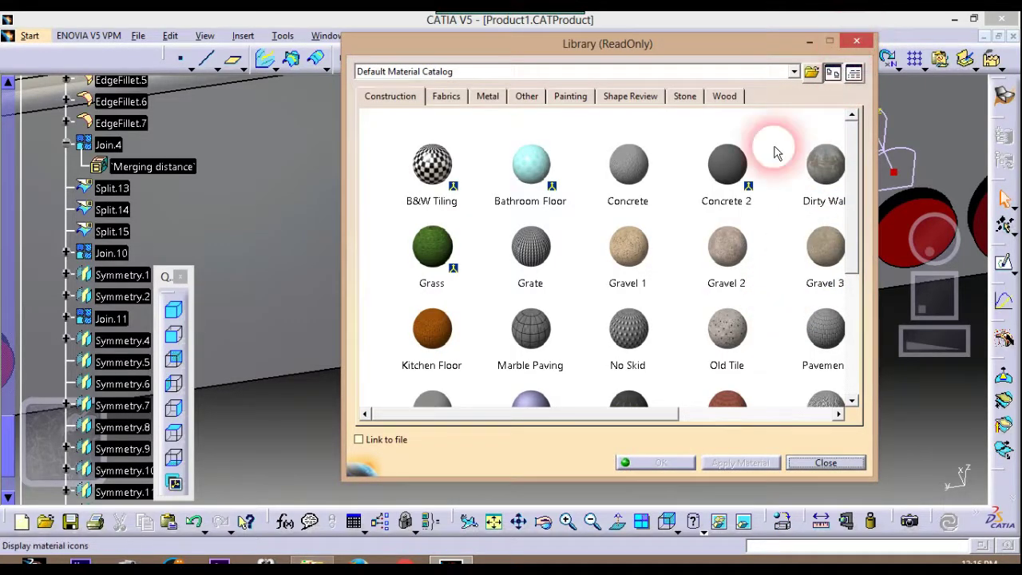
pyautogui.click(529, 248)
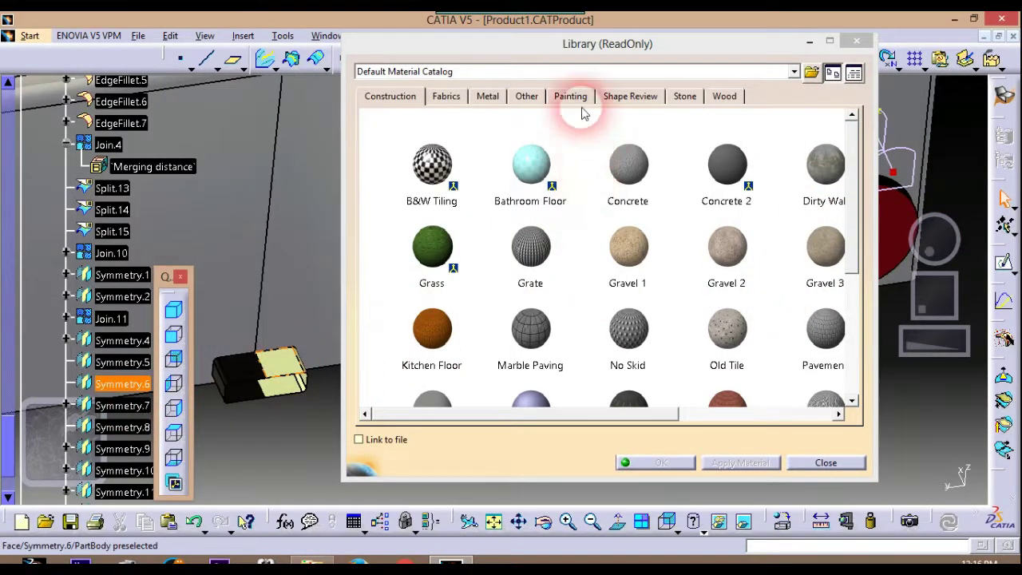
pyautogui.click(487, 98)
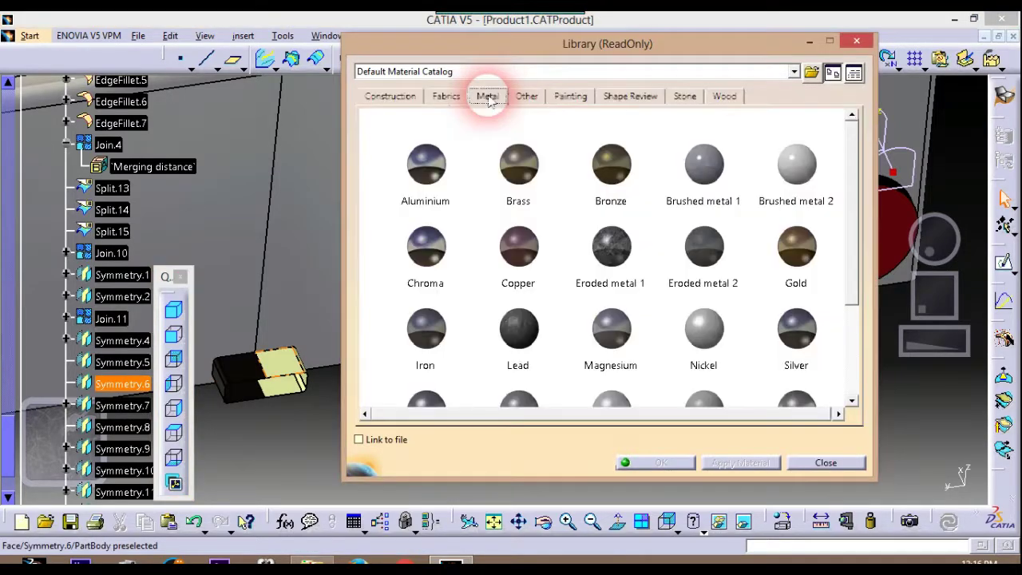
pyautogui.click(572, 97)
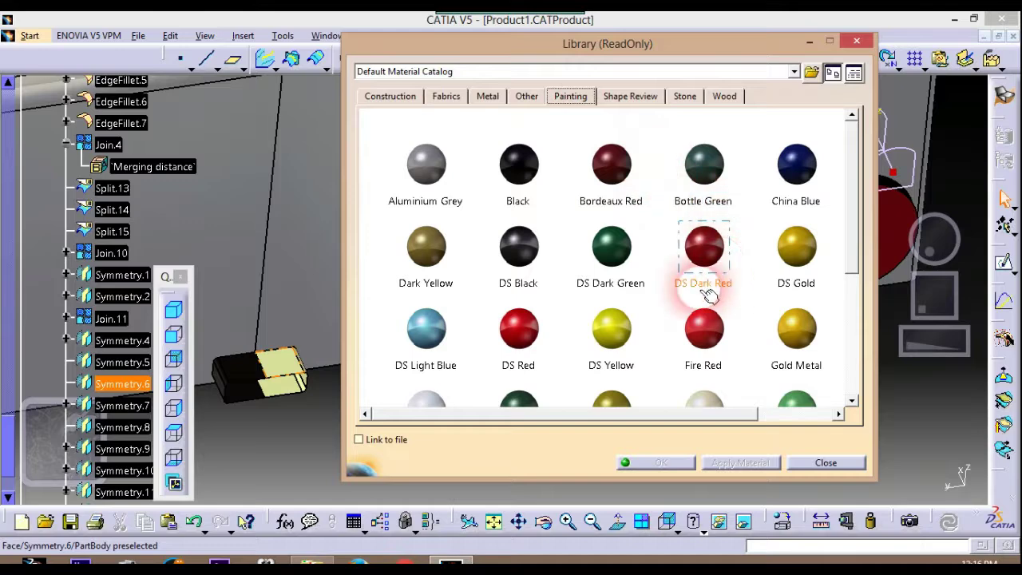
pyautogui.click(528, 99)
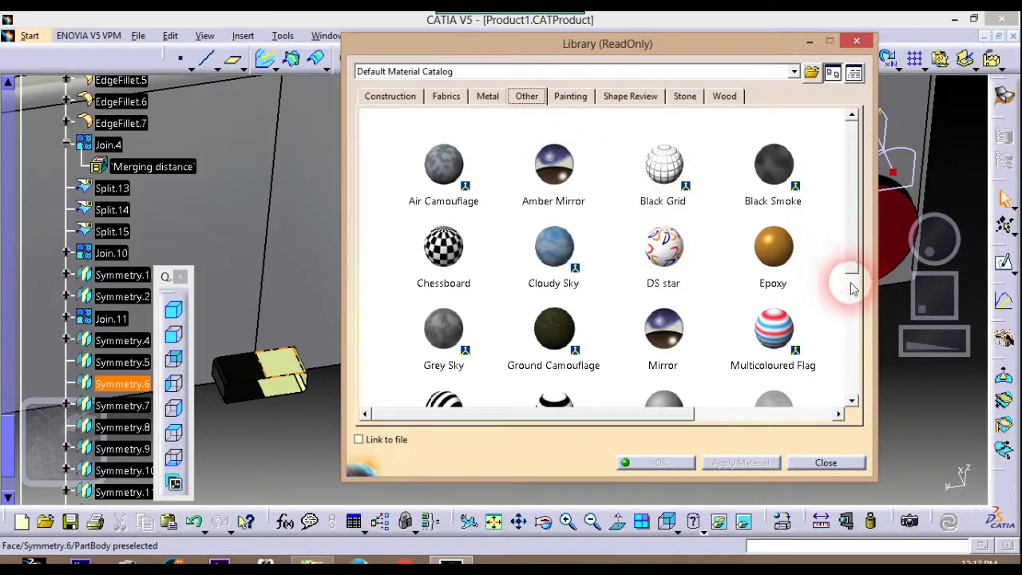
pyautogui.moveTo(855, 247); pyautogui.dragTo(860, 222)
pyautogui.click(462, 224)
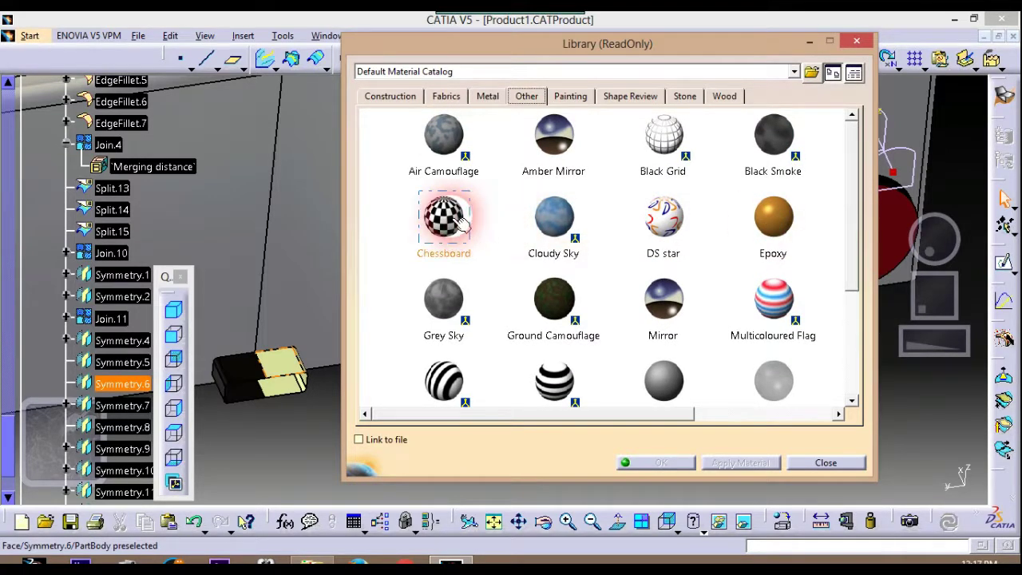
pyautogui.click(254, 371)
pyautogui.click(449, 227)
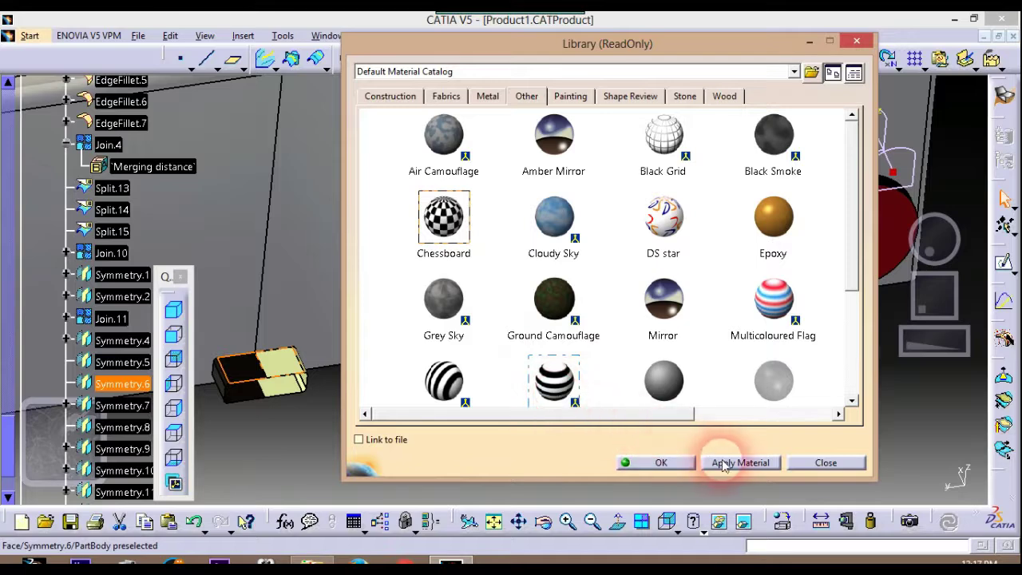
# Apply the Chessboard material to the remaining half of the small rear block and close the material library
pyautogui.click(271, 369)
pyautogui.click(466, 281)
pyautogui.click(463, 226)
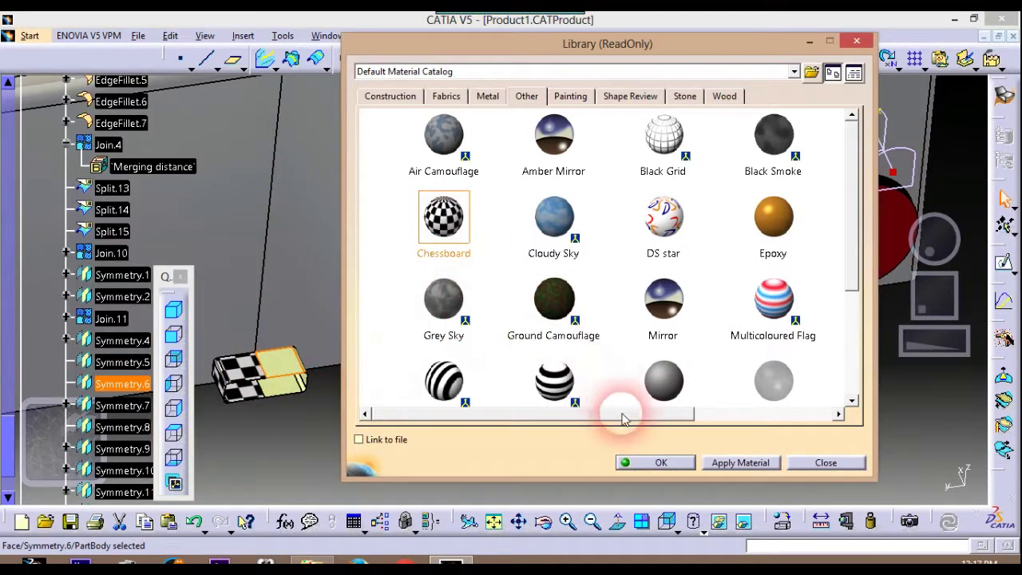
pyautogui.click(650, 461)
# Try the Chessboard material on the truck bed's side panel surface Join.11
pyautogui.moveTo(415, 455); pyautogui.dragTo(457, 256, button='middle')
pyautogui.rightClick(445, 245)
pyautogui.click(394, 279)
pyautogui.click(458, 214)
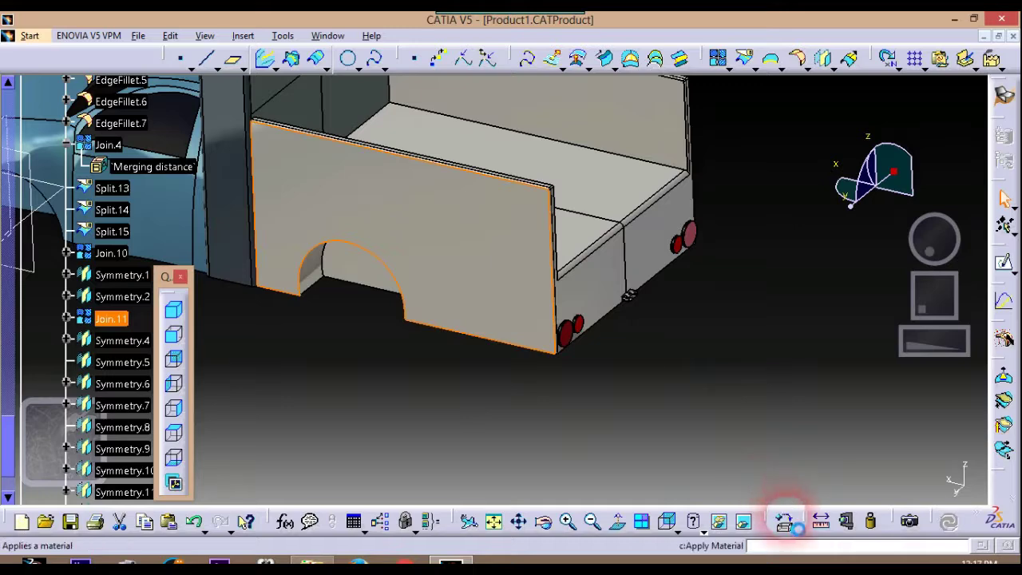
pyautogui.click(783, 523)
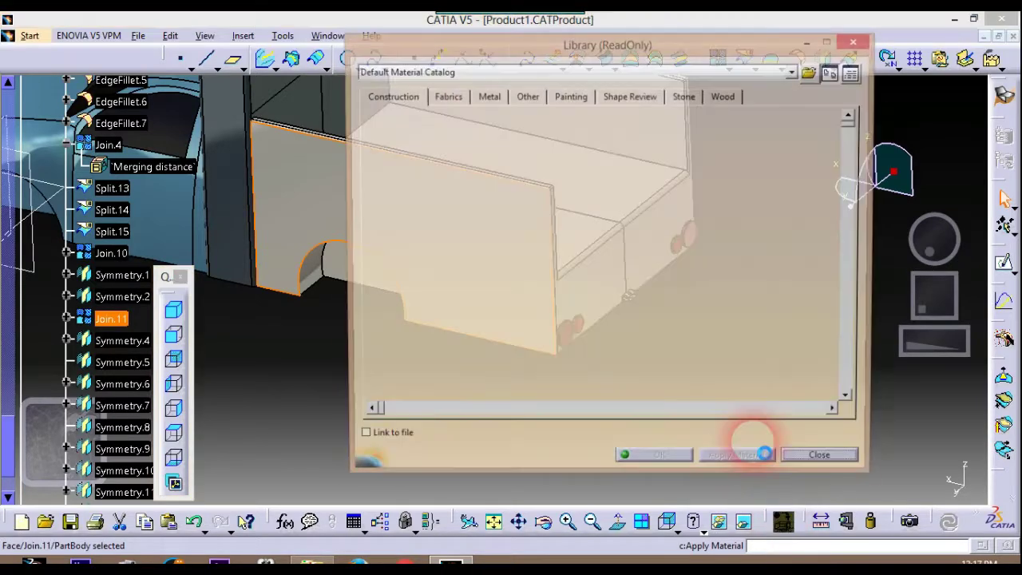
pyautogui.click(435, 168)
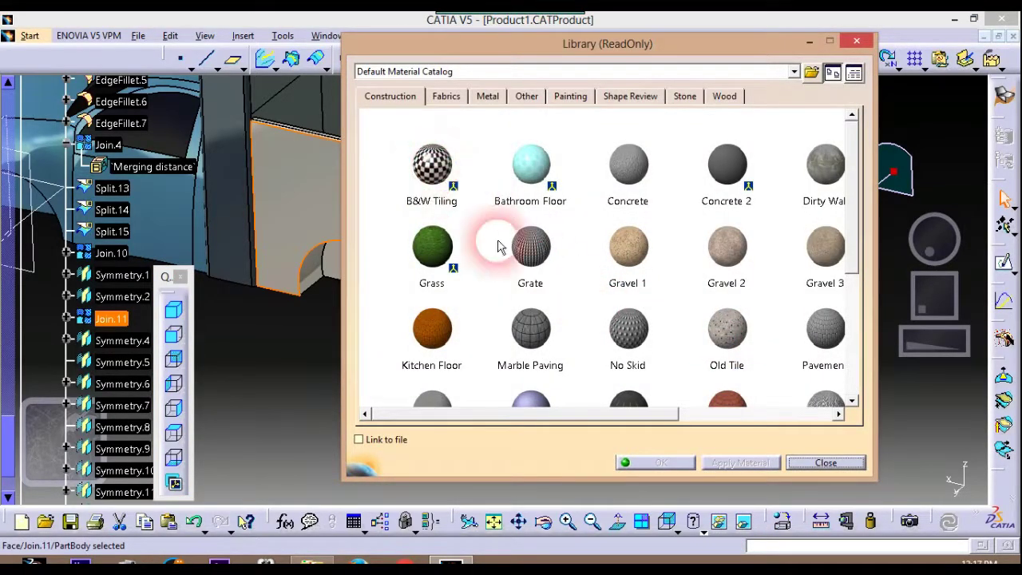
pyautogui.click(524, 98)
pyautogui.click(443, 244)
pyautogui.click(692, 469)
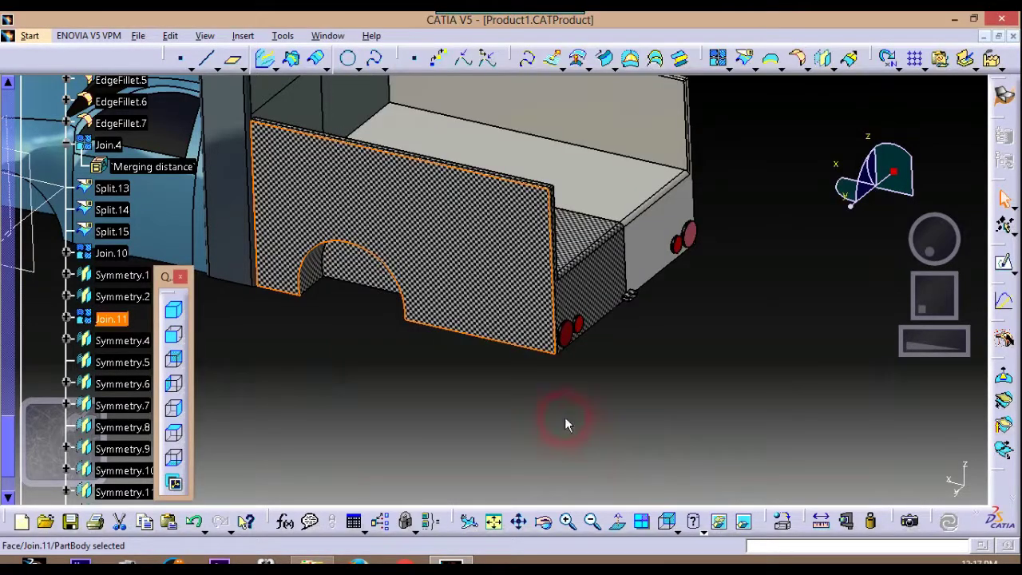
pyautogui.click(565, 414)
# Undo the Chessboard material on the truck bed's side panel and clear the selection
pyautogui.moveTo(641, 411); pyautogui.dragTo(573, 427, button='middle')
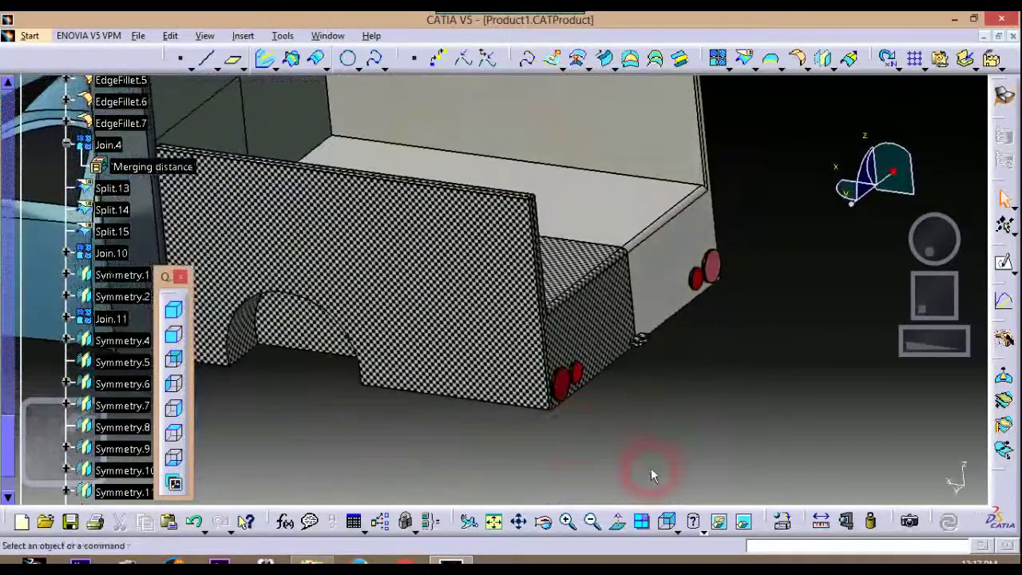
pyautogui.hotkey('ctrl', 'z')
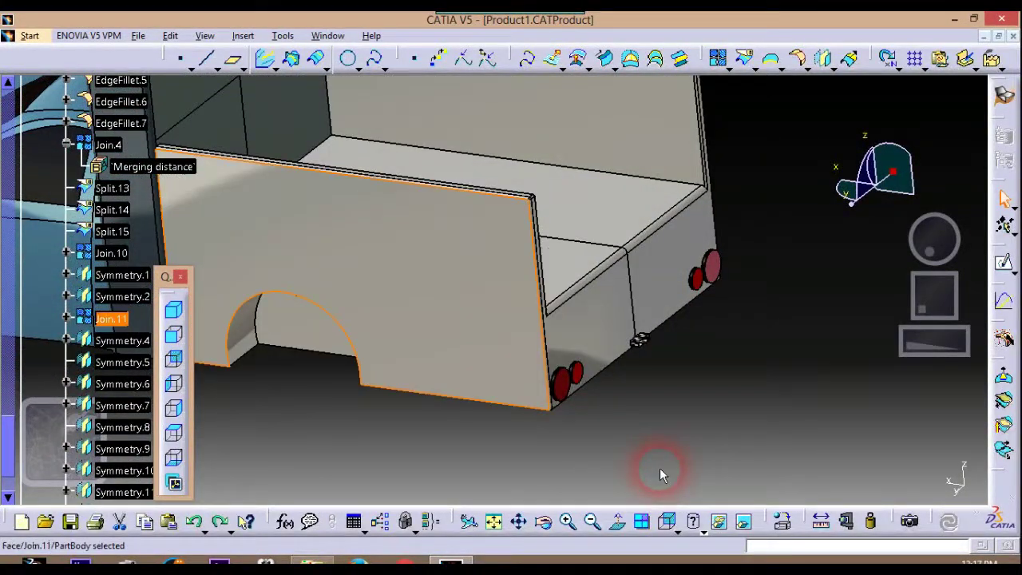
pyautogui.click(614, 462)
# Bring the whole truck into view and save the product with its part
pyautogui.moveTo(407, 454); pyautogui.dragTo(570, 472, button='middle')
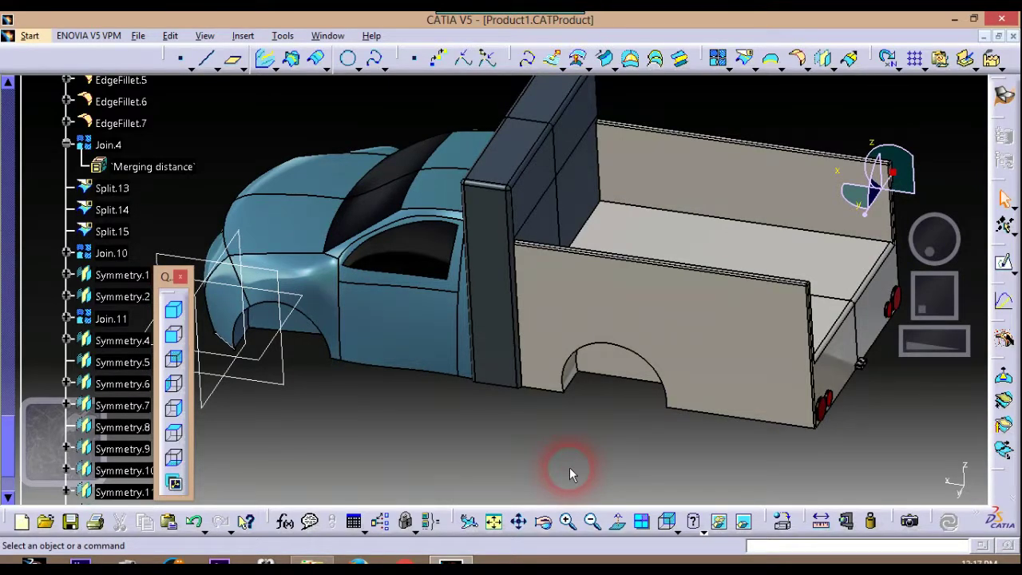
pyautogui.hotkey('ctrl', 's')
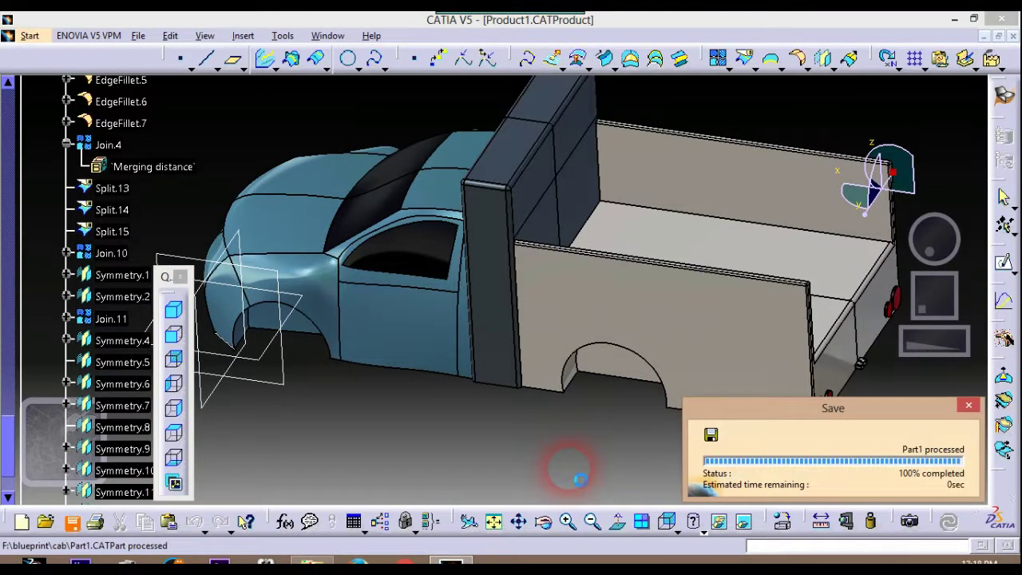